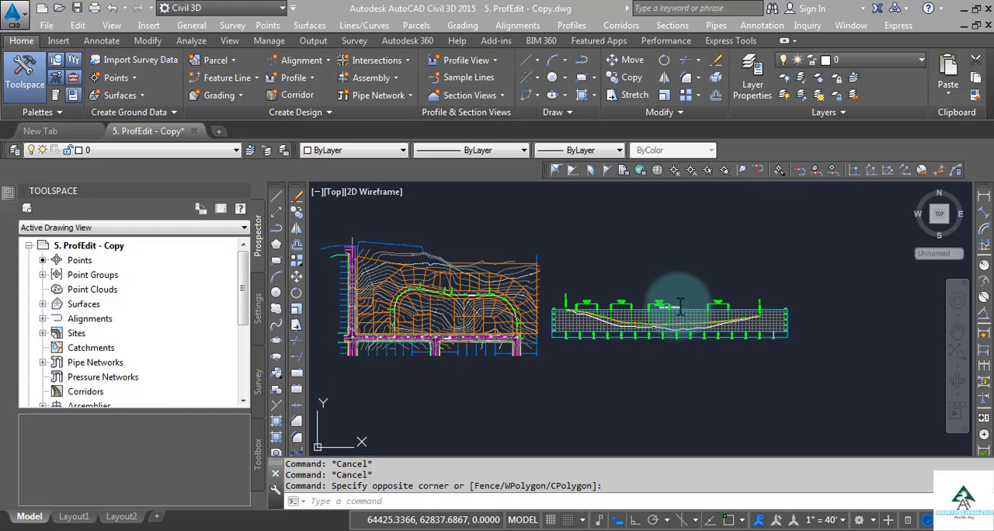
Switch to Chrome and view the YouTube channel page and the Auto Cad Civil 3d in Urdu tab
mouse_move(432, 530)
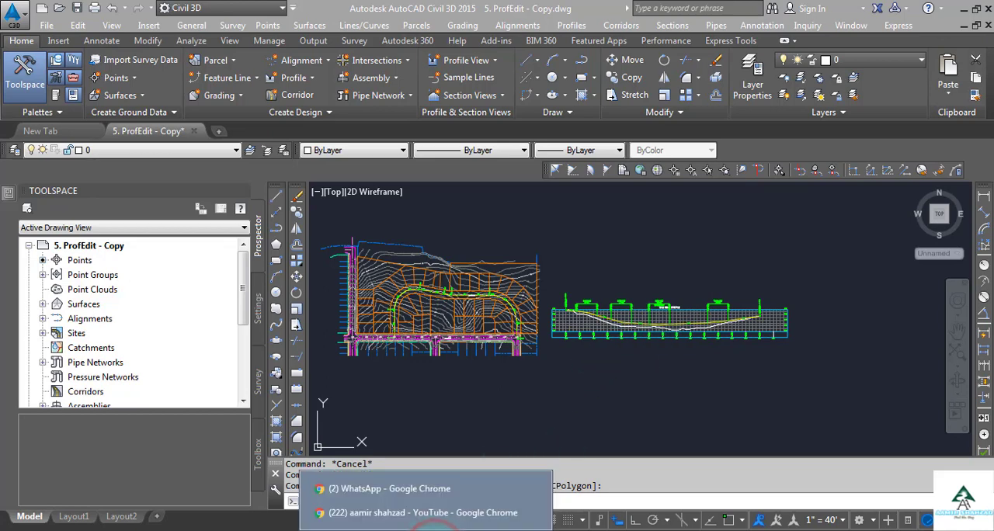
click(435, 513)
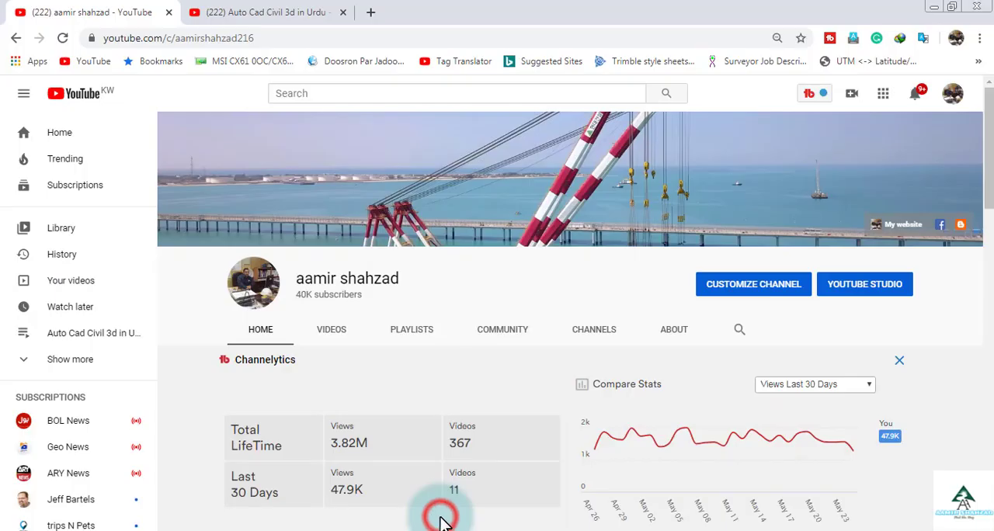
click(236, 16)
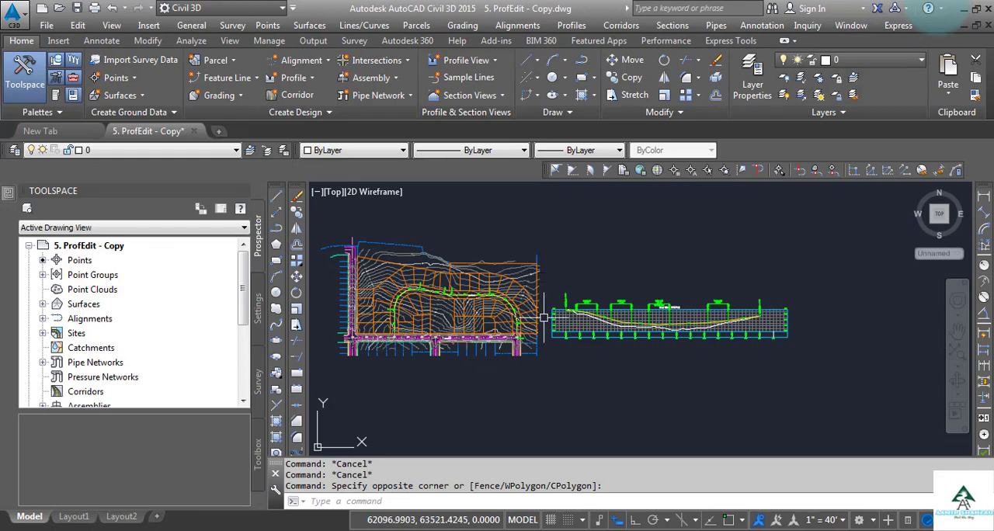
Examine the road plan and the MAJ ROAD profile view, and read the Editing Profiles outline in WordPad
scroll(547, 322, up, 2)
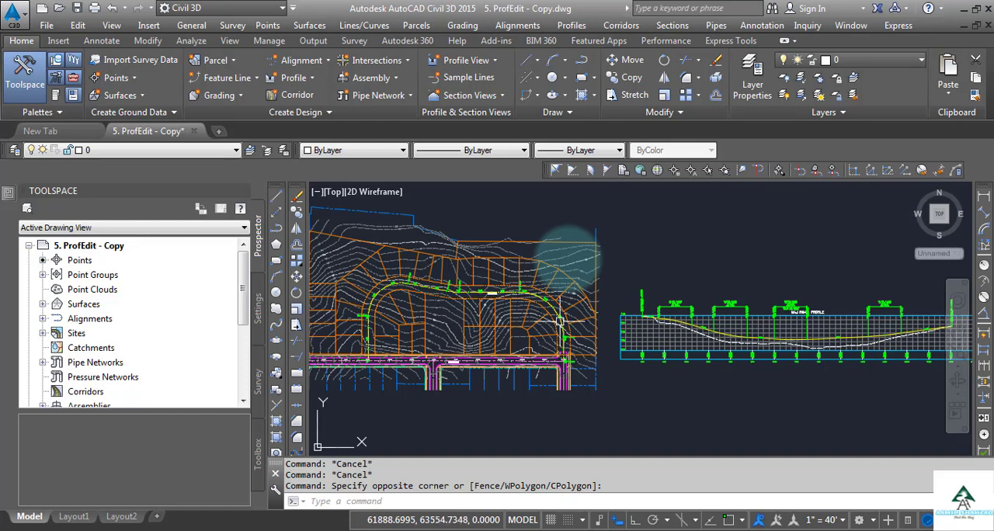
scroll(821, 344, up, 3)
scroll(822, 344, up, 2)
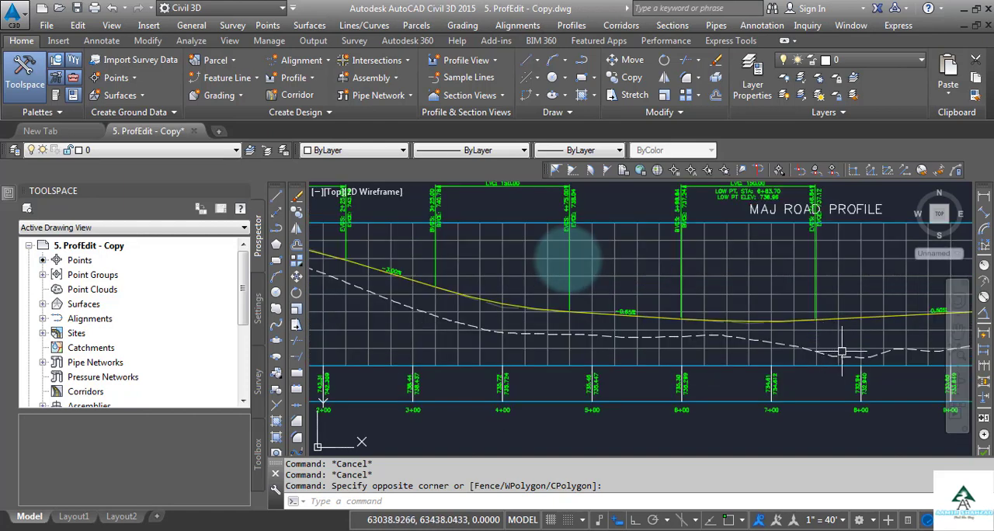
scroll(489, 311, down, 3)
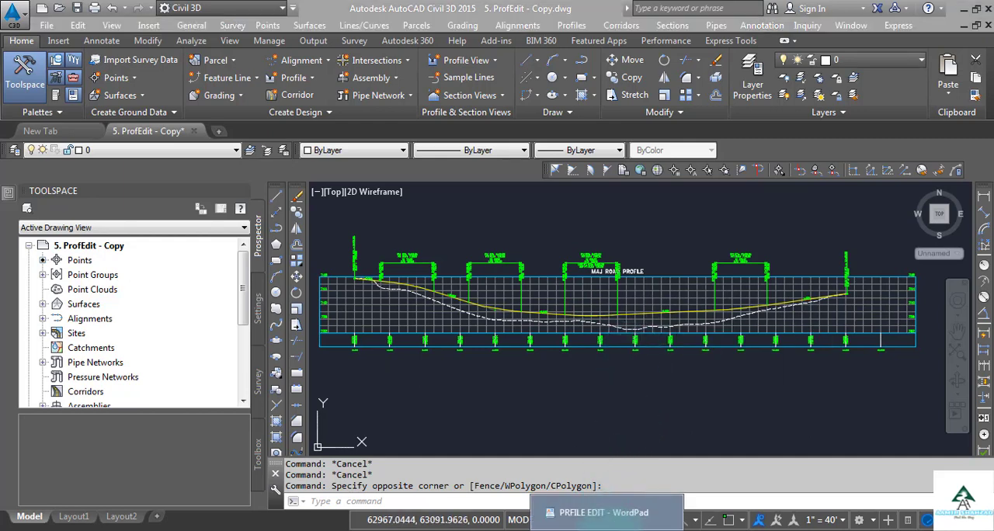
click(597, 520)
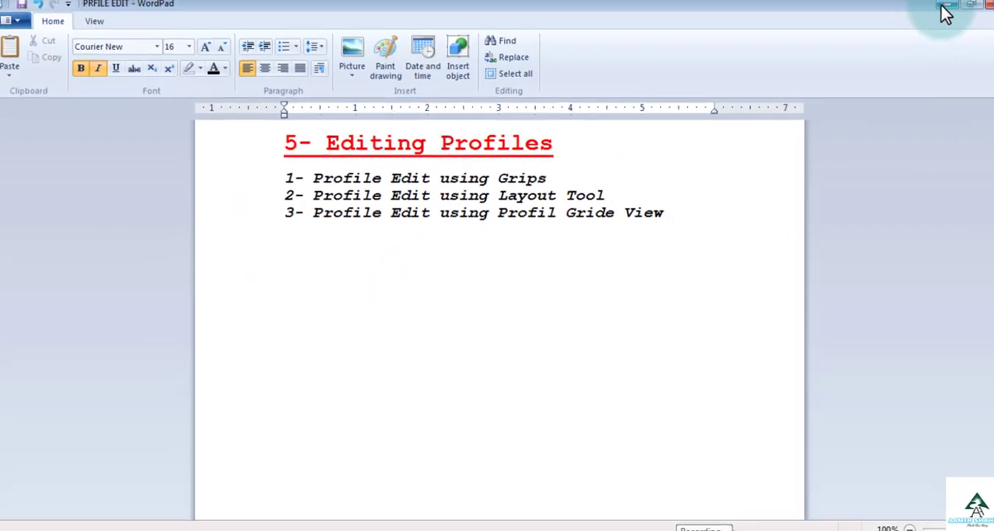
click(943, 7)
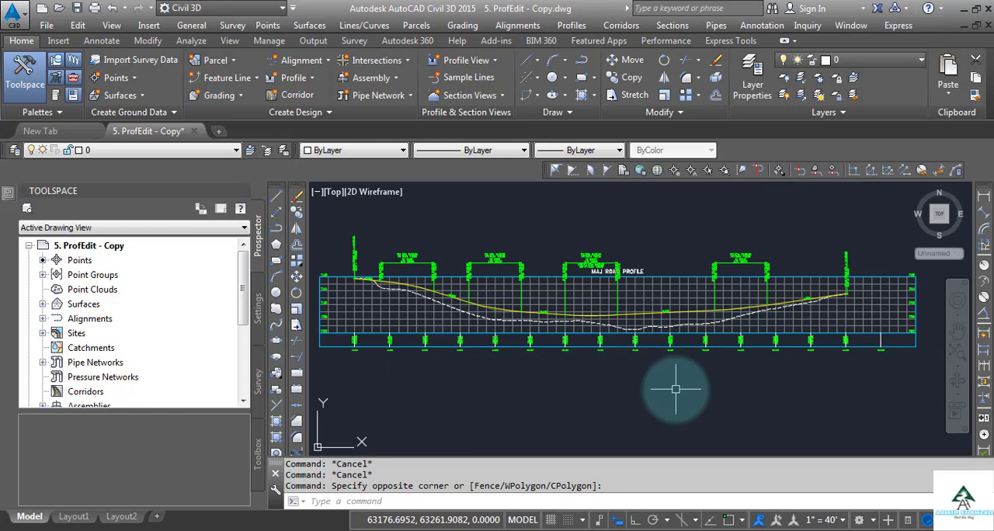
Select the MAJR FG design profile in the MAJ ROAD profile view to show its grips
scroll(701, 309, up, 5)
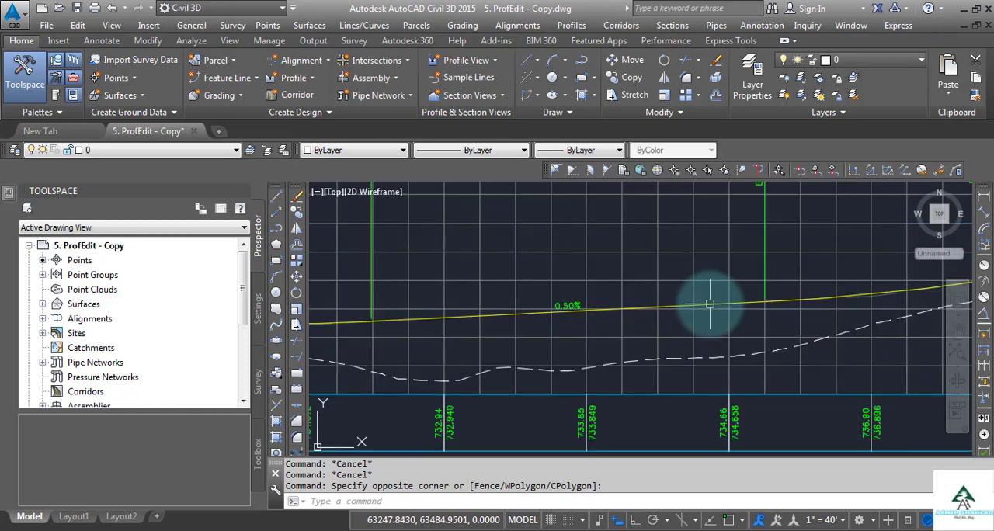
mouse_move(709, 304)
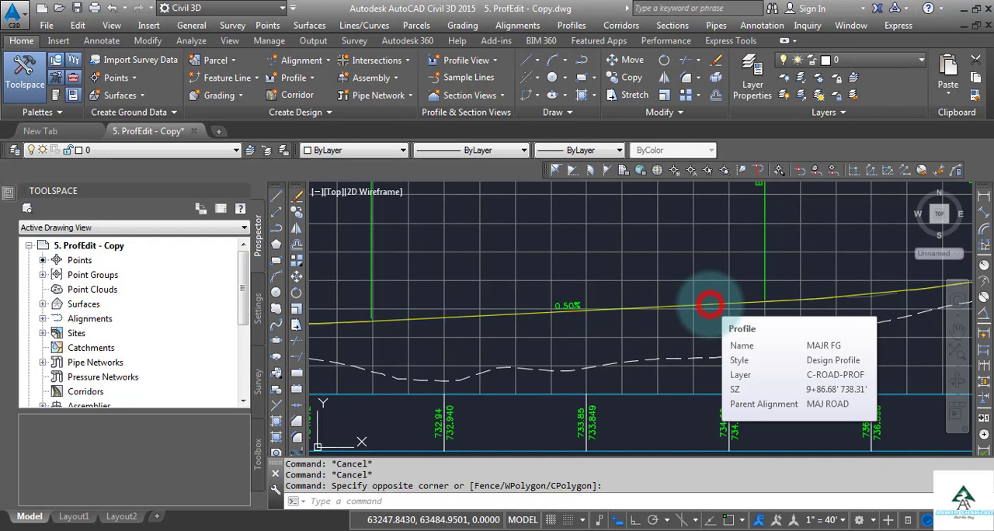
click(710, 303)
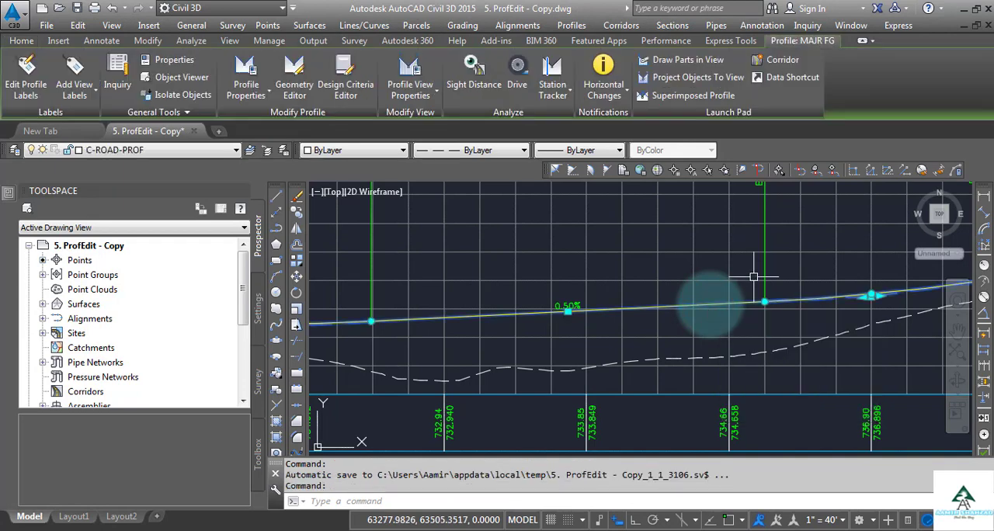
Try to stretch the MAJR FG profile's end grip at the final grade break up and to a further station
scroll(710, 303, down, 4)
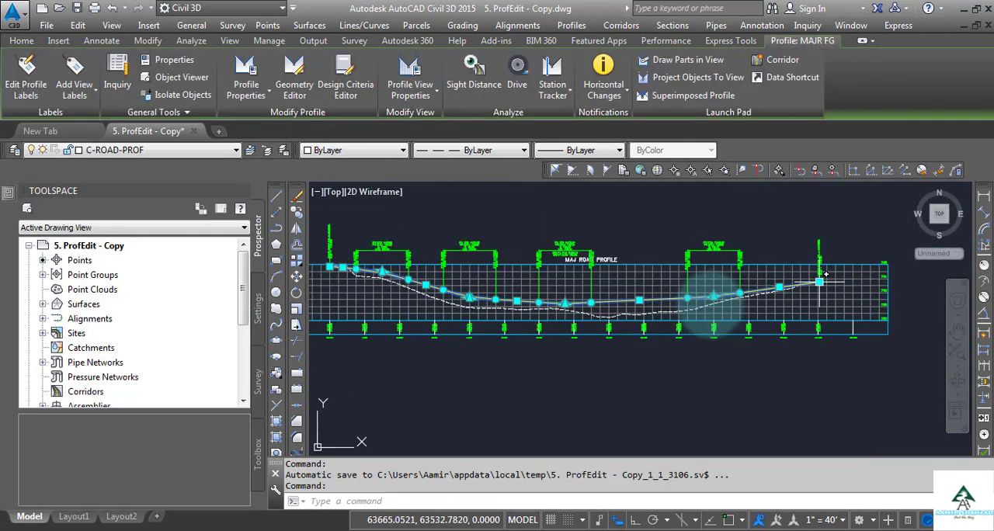
scroll(803, 285, up, 2)
scroll(750, 308, down, 2)
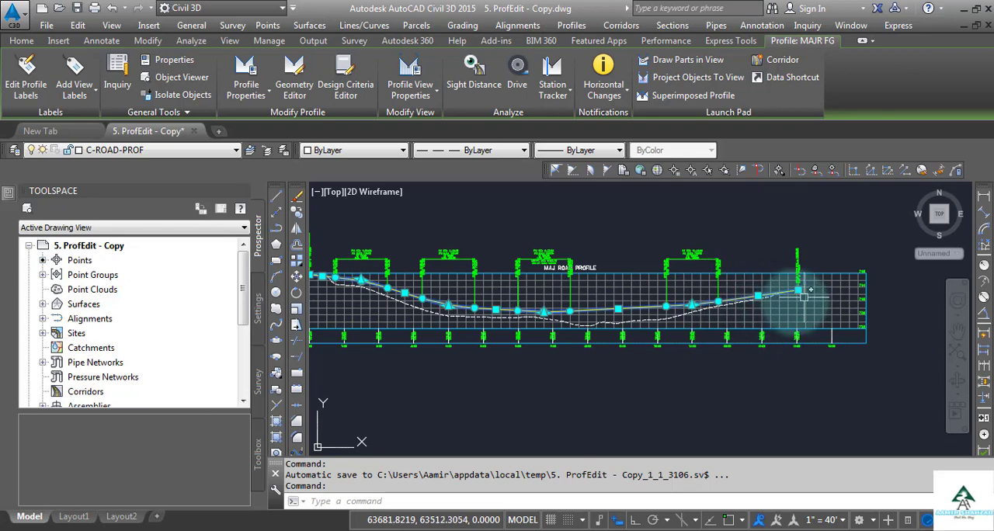
scroll(798, 300, up, 5)
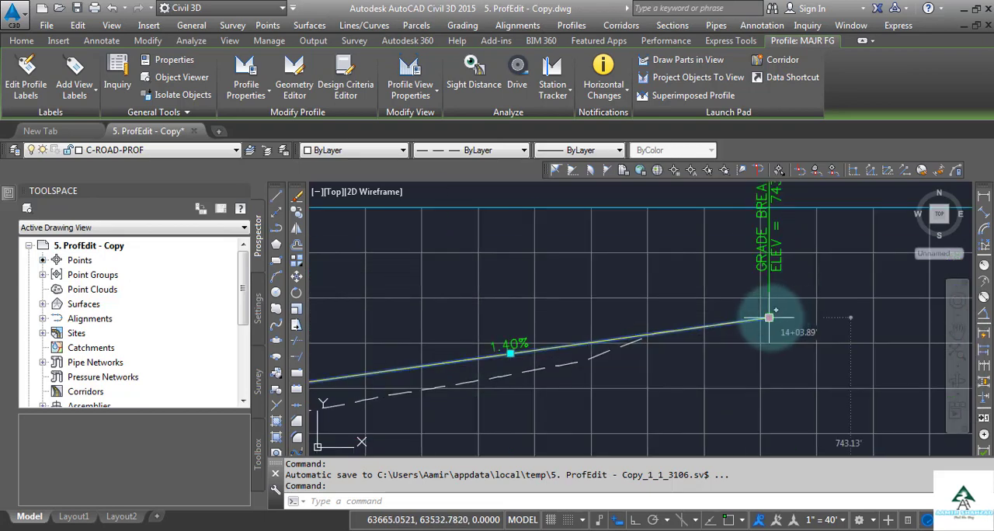
click(769, 317)
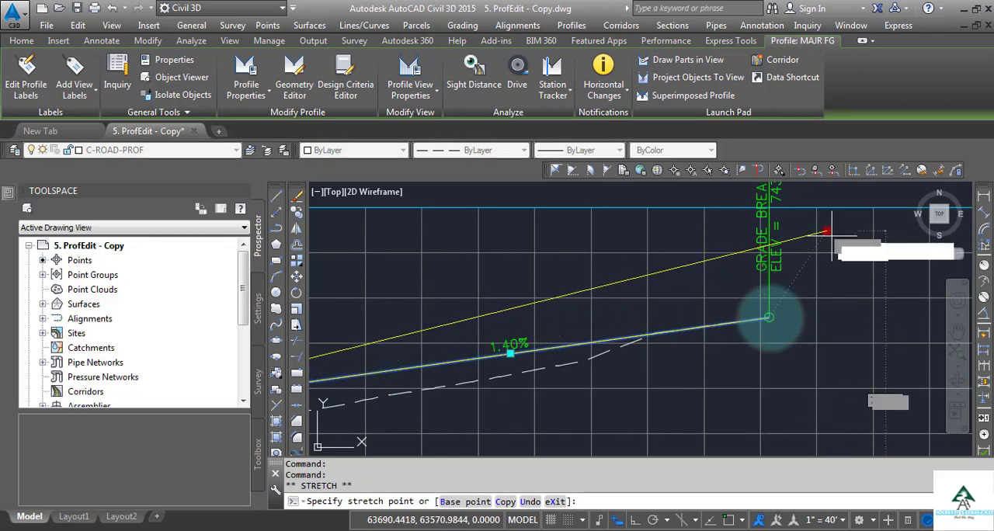
scroll(715, 341, down, 3)
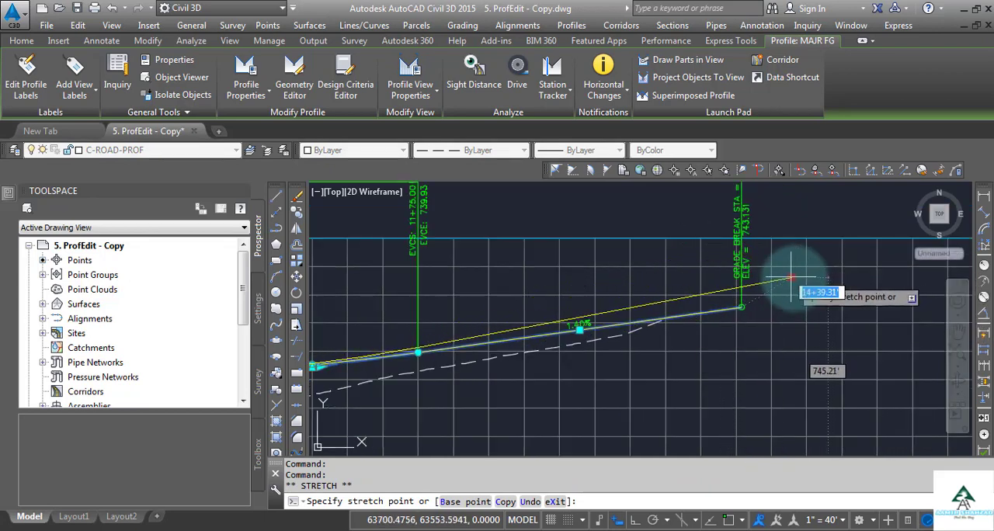
key(Escape)
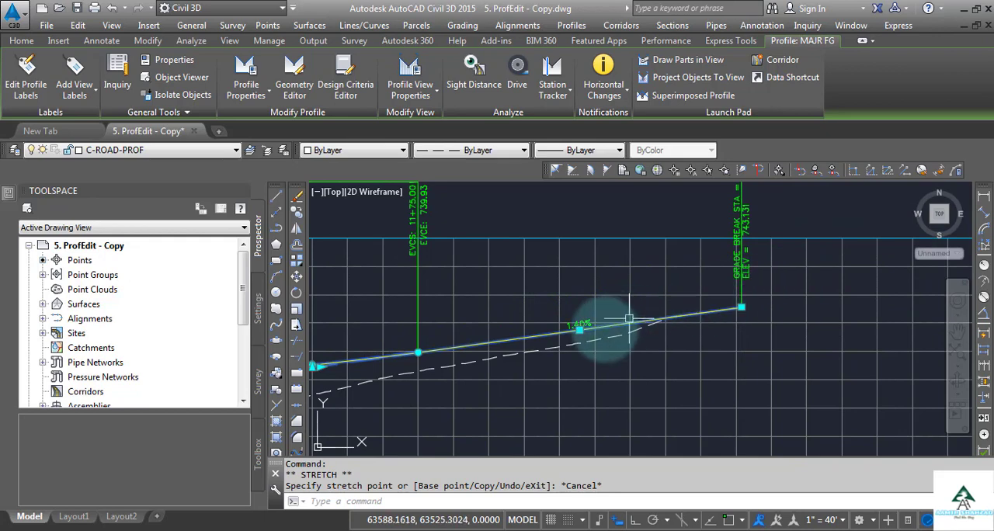
Try to move the 1.40% tangent of the profile by its midpoint grip
click(581, 332)
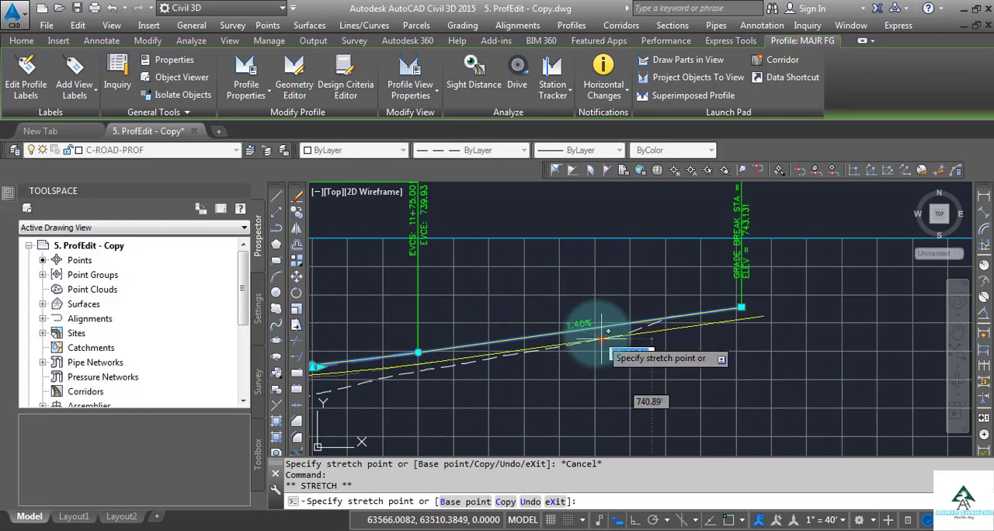
key(Escape)
scroll(778, 294, down, 2)
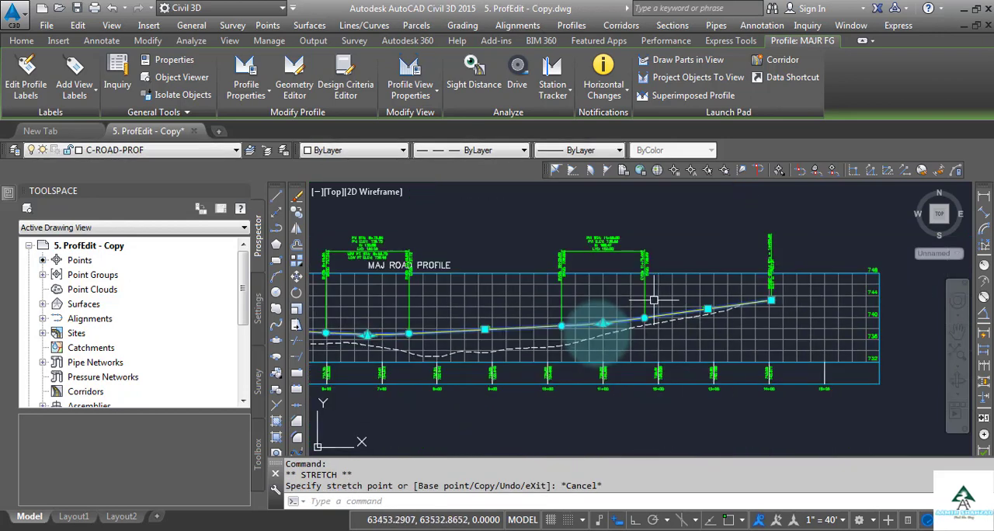
Try to stretch the vertical curve's end grip at station 11+75.00 along the profile
scroll(647, 285, up, 2)
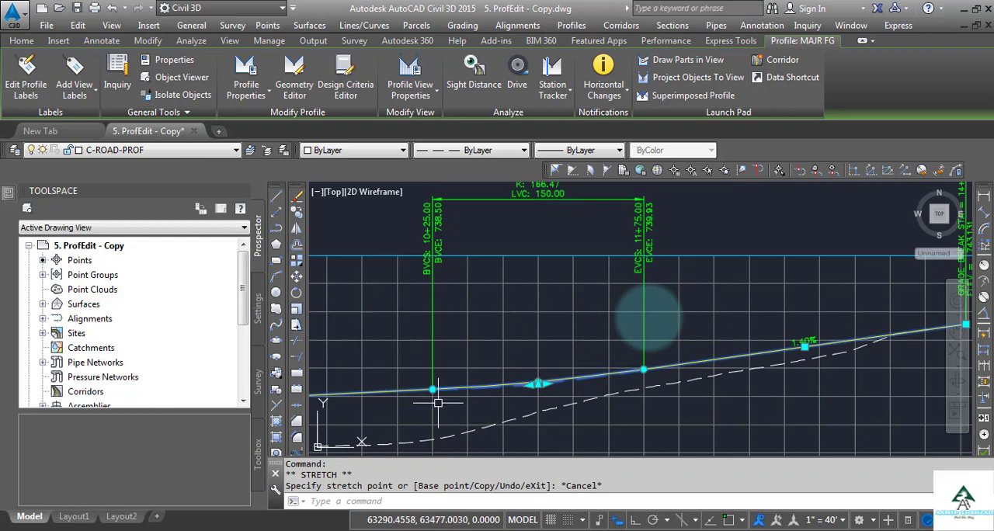
scroll(505, 392, up, 3)
scroll(675, 369, down, 1)
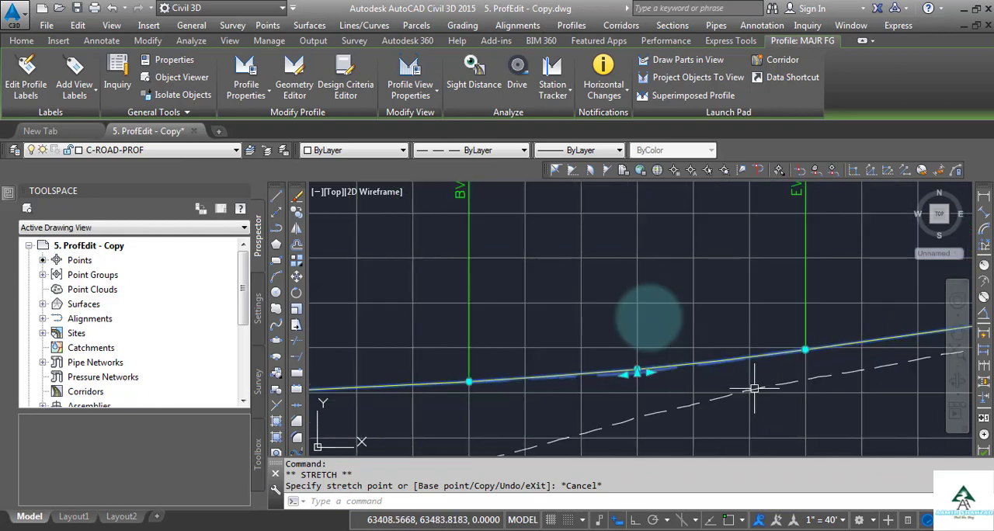
scroll(776, 365, up, 4)
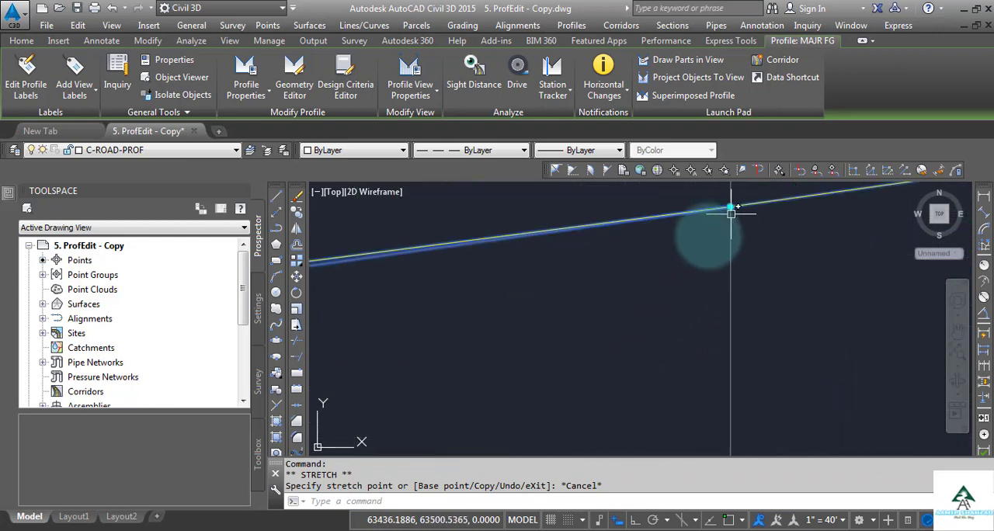
click(731, 208)
scroll(785, 279, down, 2)
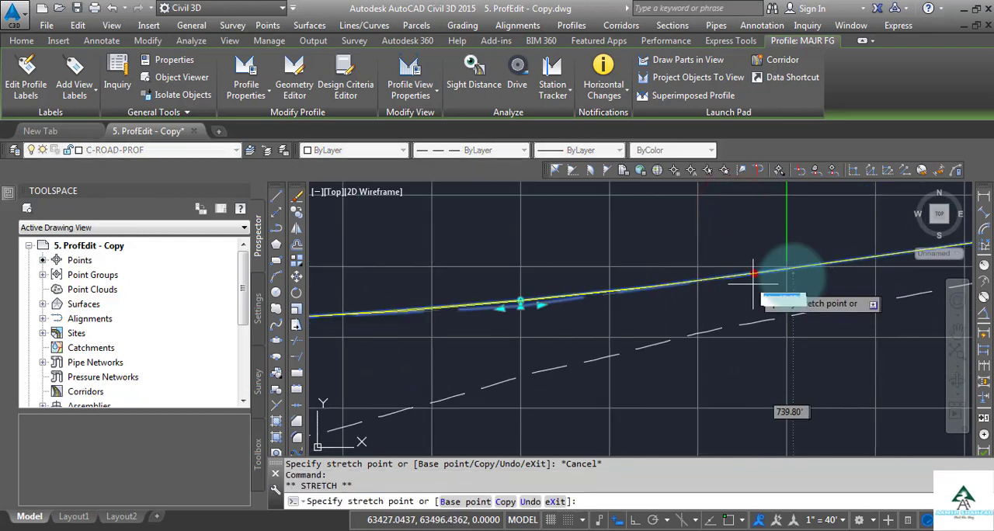
scroll(753, 273, down, 2)
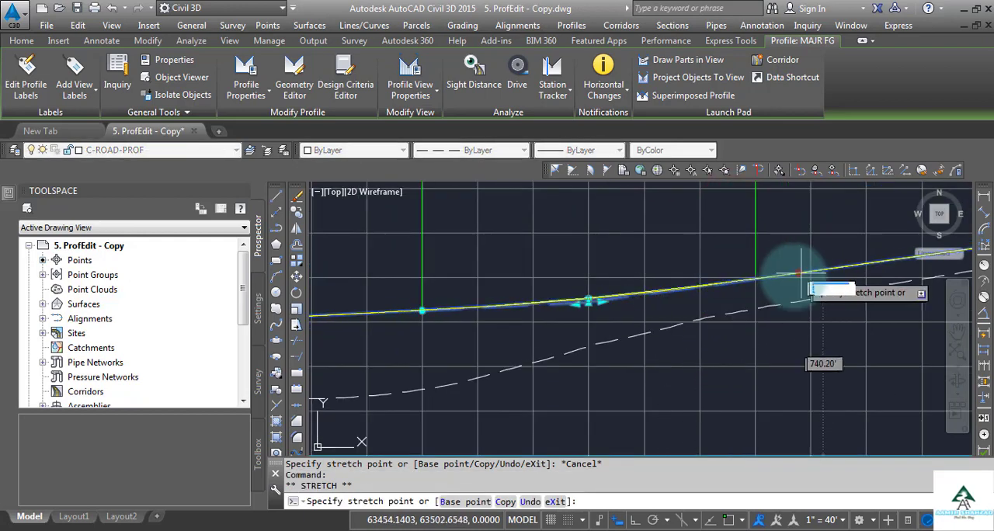
key(Escape)
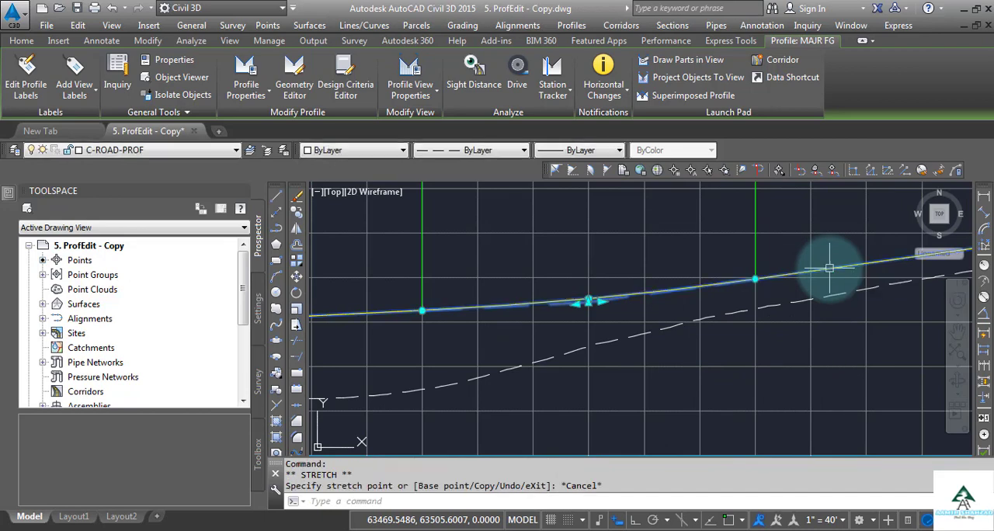
Try the tangent-direction grips on both sides of the PVI at station 11+00.00
scroll(583, 304, down, 4)
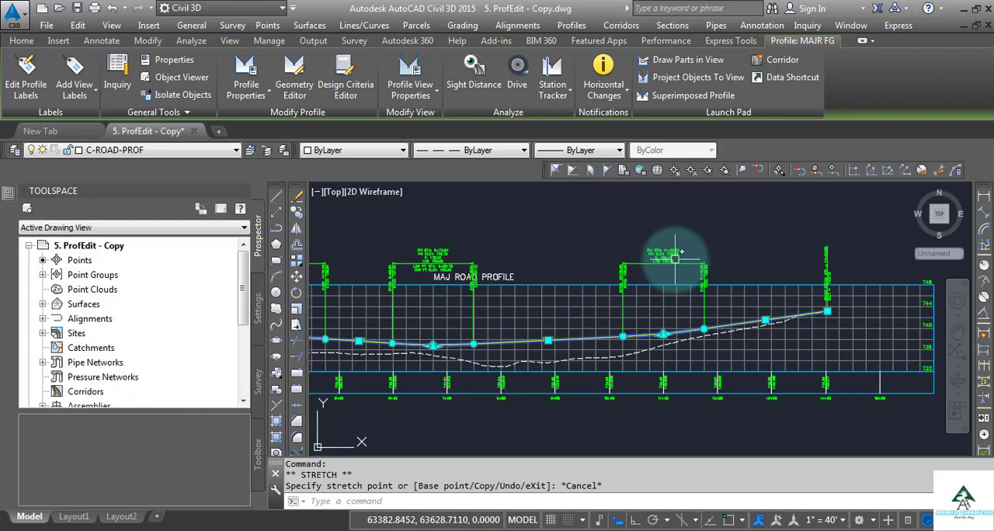
scroll(663, 311, up, 4)
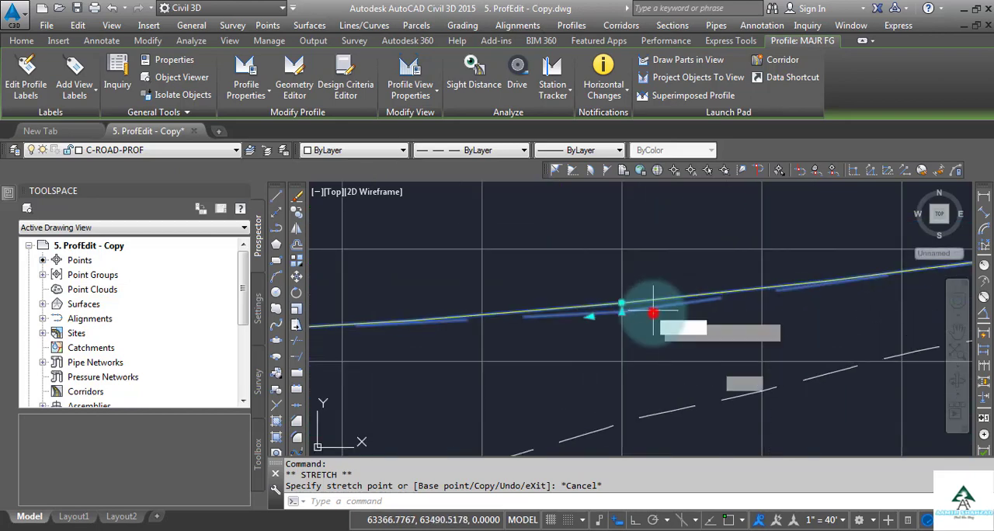
click(652, 310)
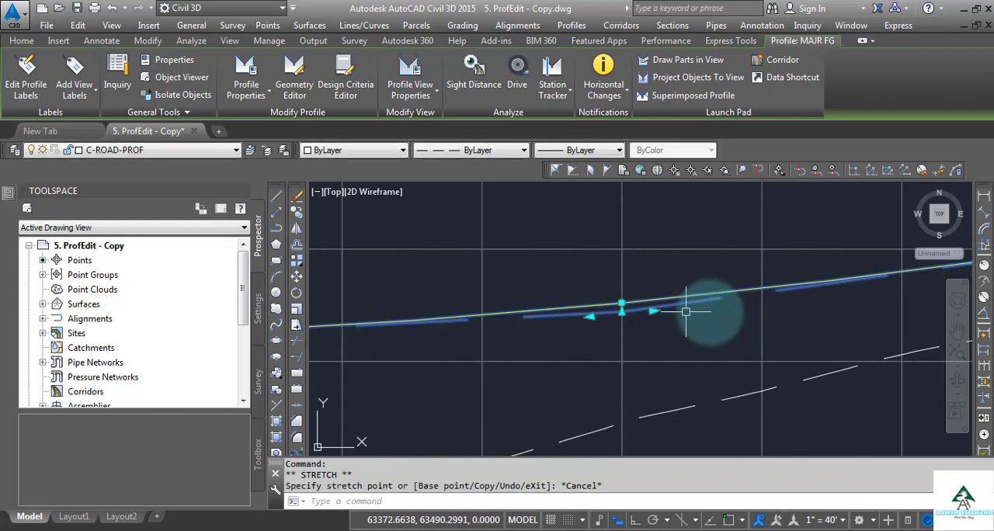
click(588, 317)
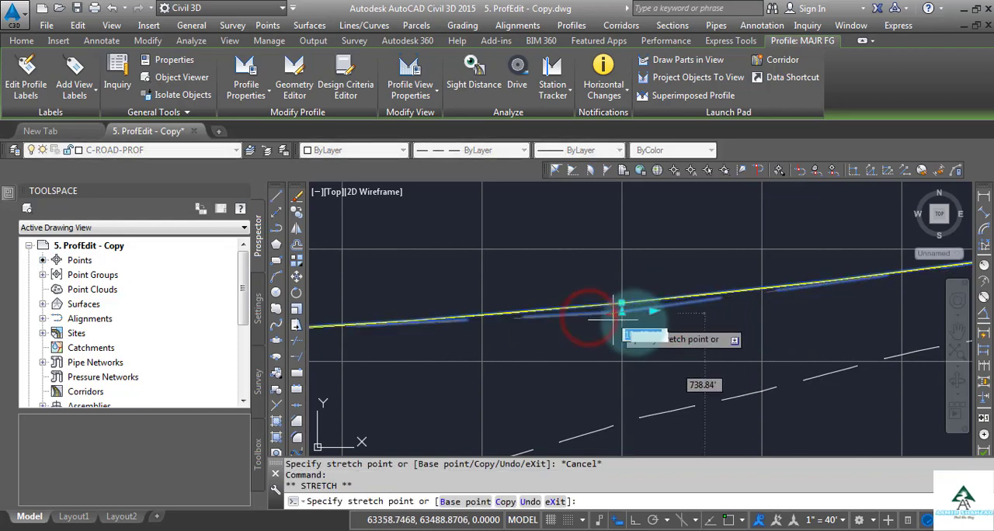
key(Escape)
Try to stretch the vertical curve's start grip at station 10+25.00 along the profile
scroll(757, 335, down, 4)
scroll(758, 336, down, 2)
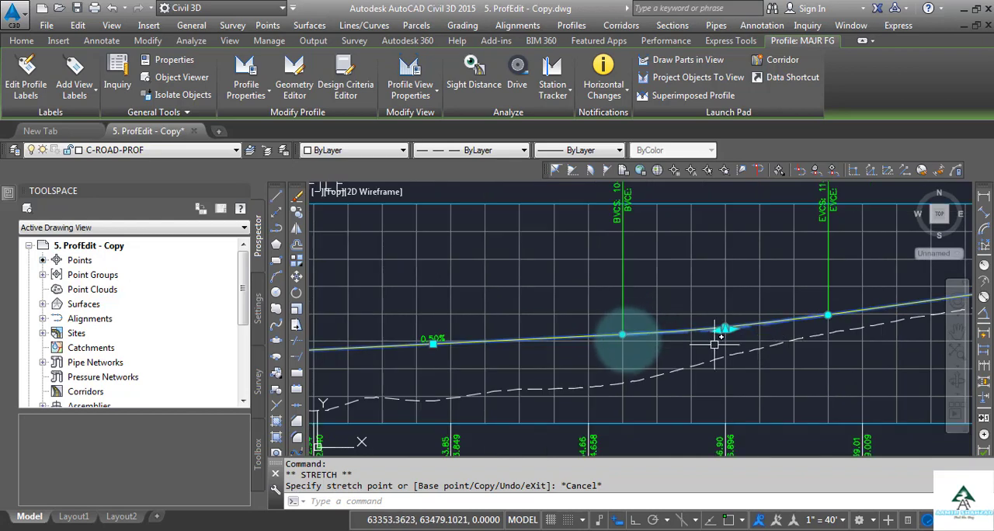
scroll(621, 324, up, 4)
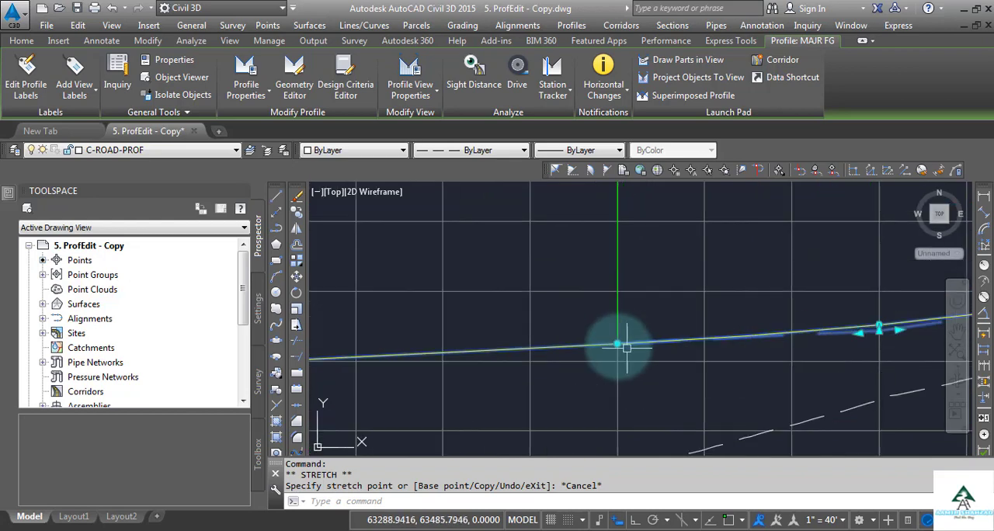
click(617, 343)
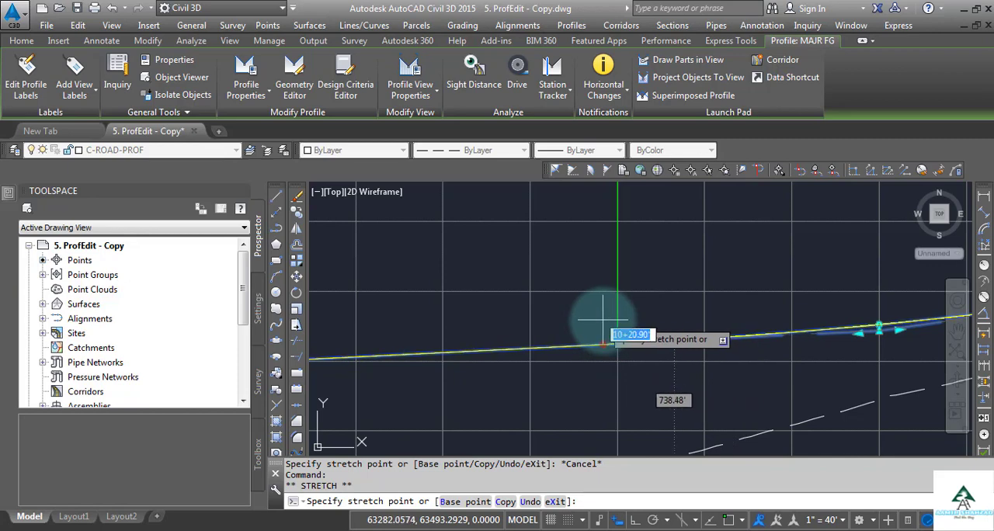
key(Escape)
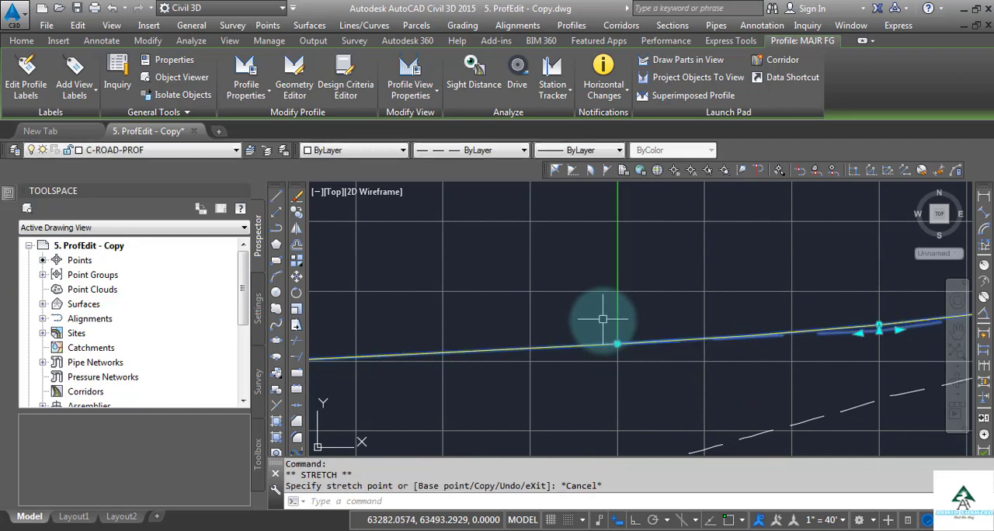
Examine the label of the last vertical curve for its PVI station, PVI elevation, K value and curve length
scroll(580, 271, down, 3)
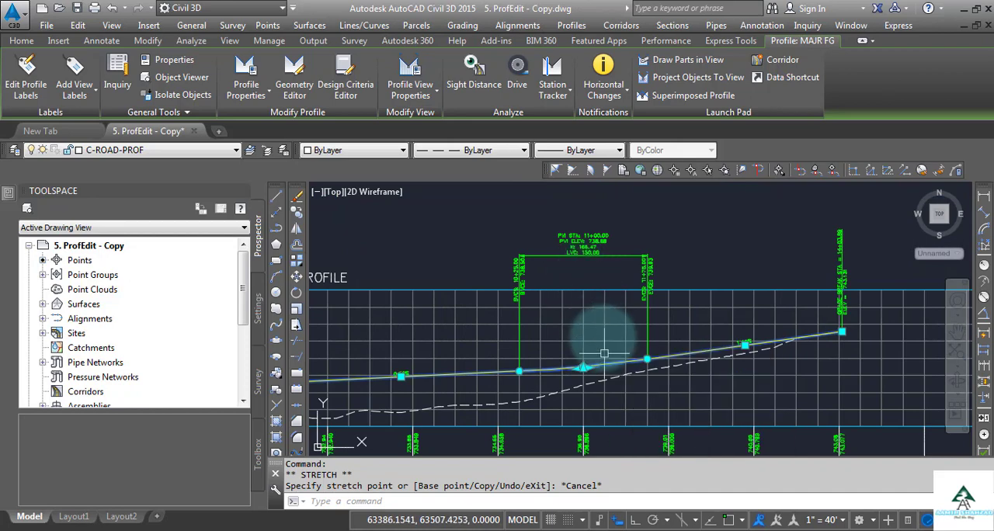
scroll(592, 269, up, 3)
scroll(583, 350, up, 2)
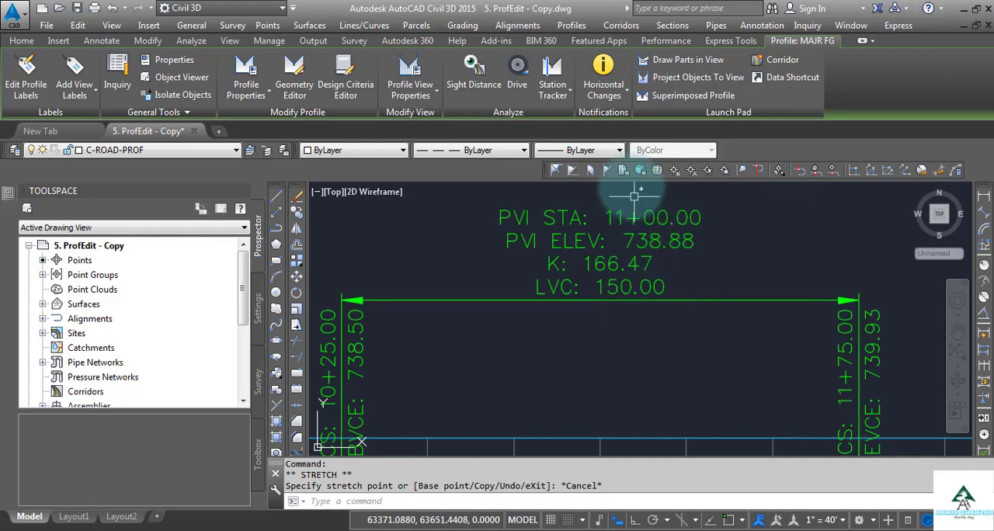
Move the PVI at station 11+00.00 to station 10+75 by stretching its grip, and check the updated curve label
scroll(632, 198, down, 4)
scroll(610, 392, up, 5)
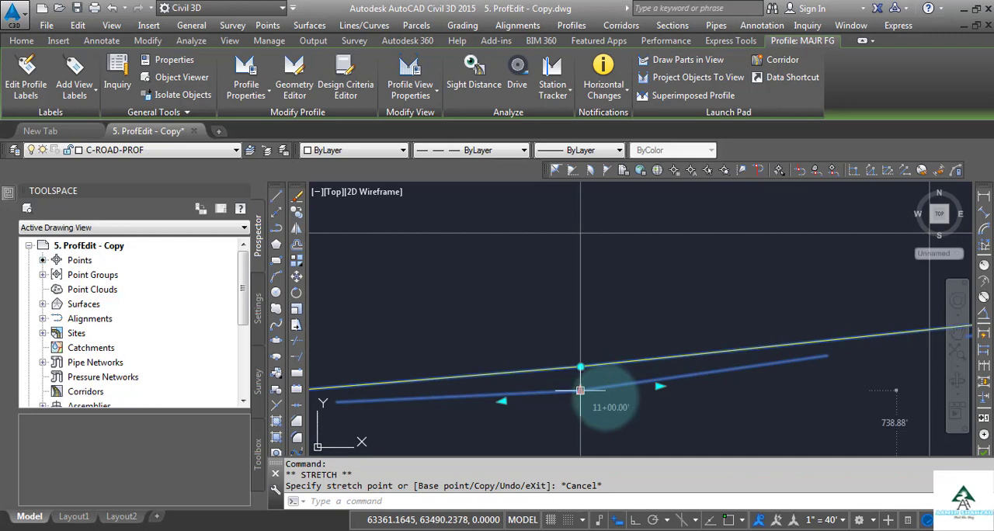
click(581, 392)
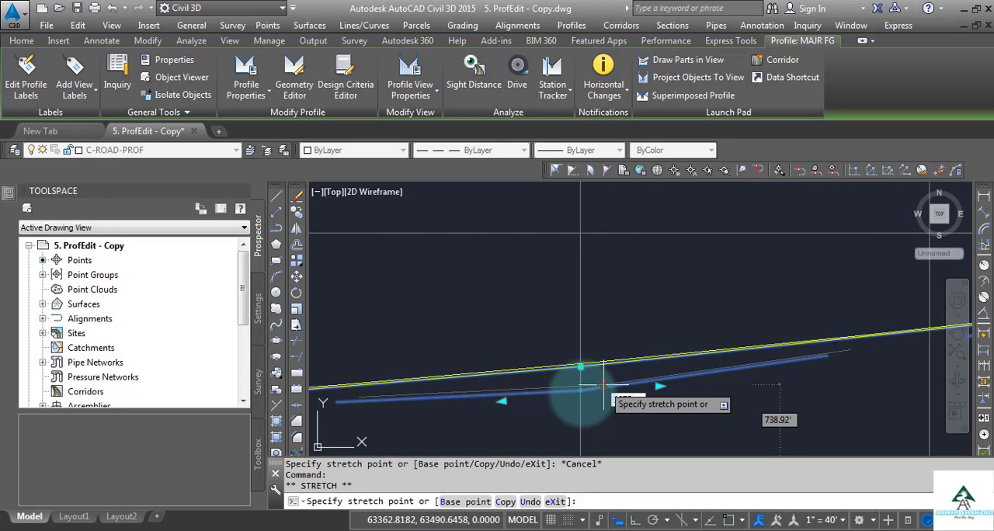
text(1075)
key(Return)
key(F7)
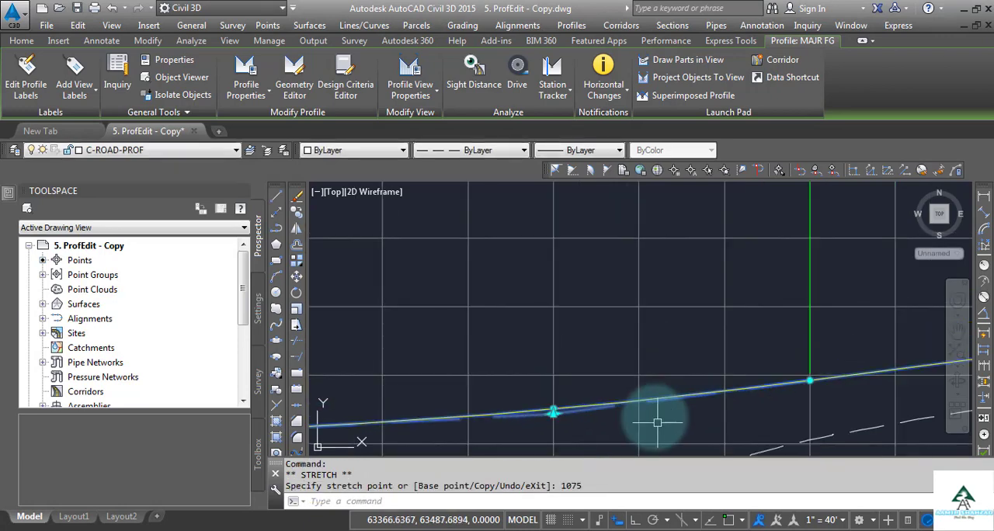
scroll(657, 422, down, 3)
scroll(635, 225, up, 3)
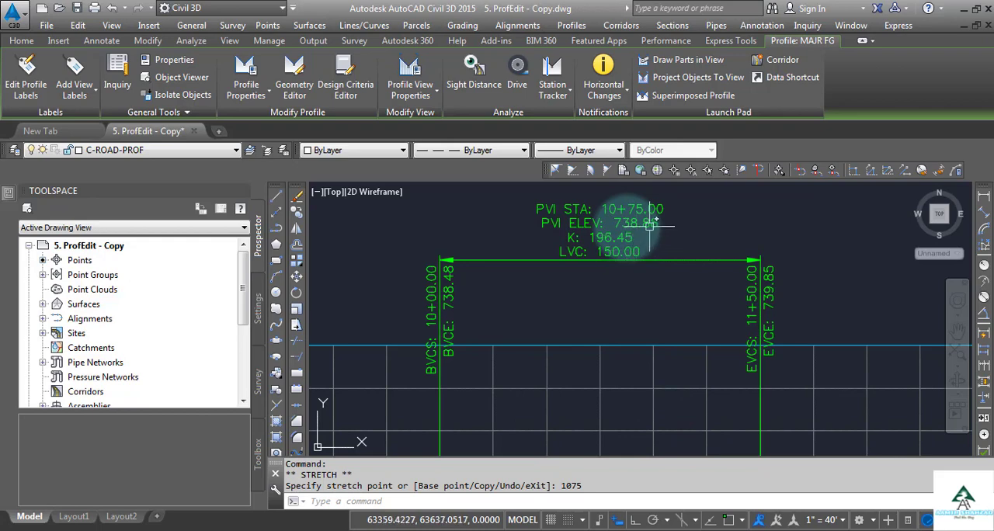
Stretch the last vertical curve's start grip at station 10+00.00 to station 10+25
scroll(631, 256, down, 5)
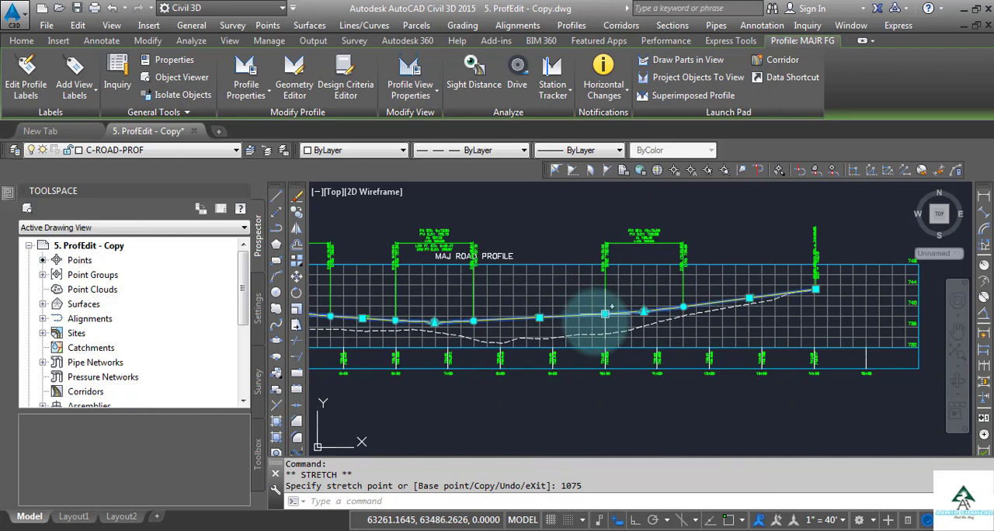
scroll(593, 332, up, 2)
scroll(594, 332, up, 4)
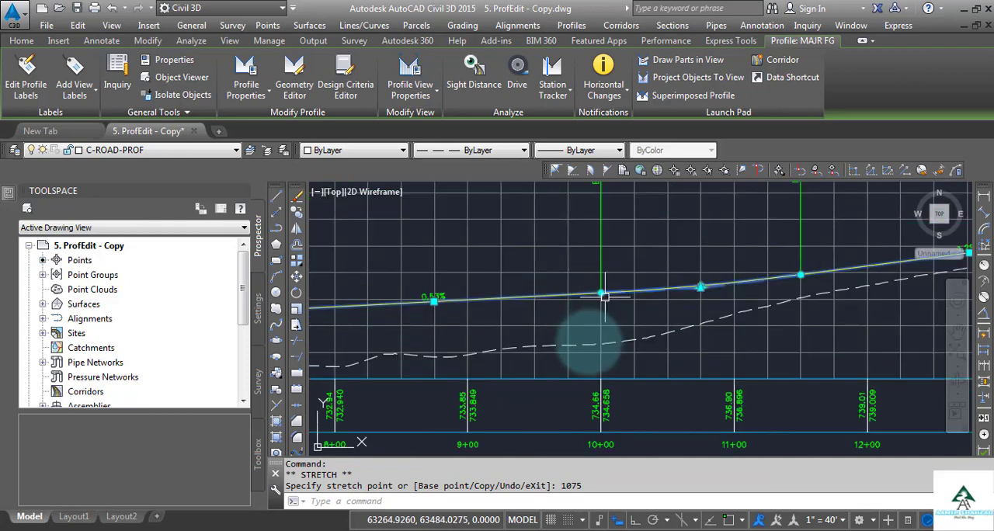
scroll(572, 396, down, 5)
scroll(572, 382, up, 6)
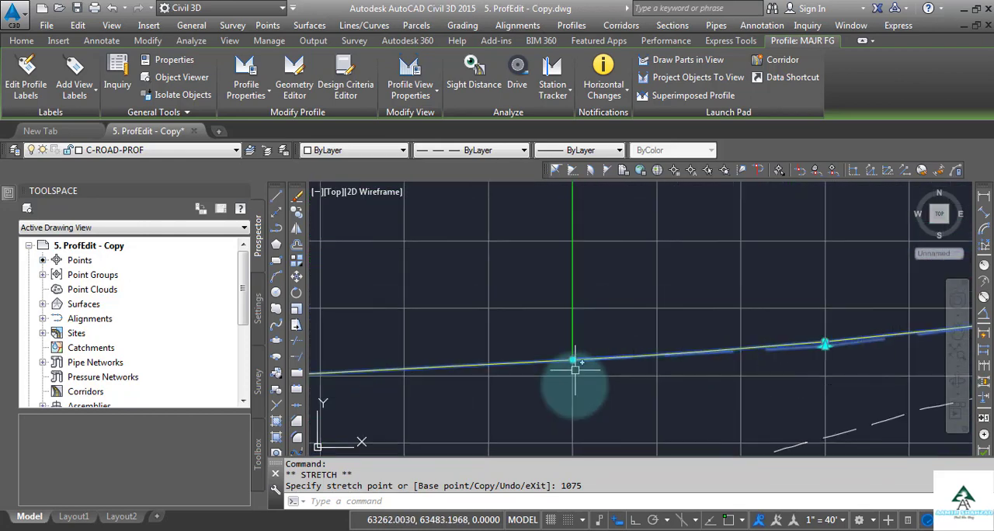
click(572, 362)
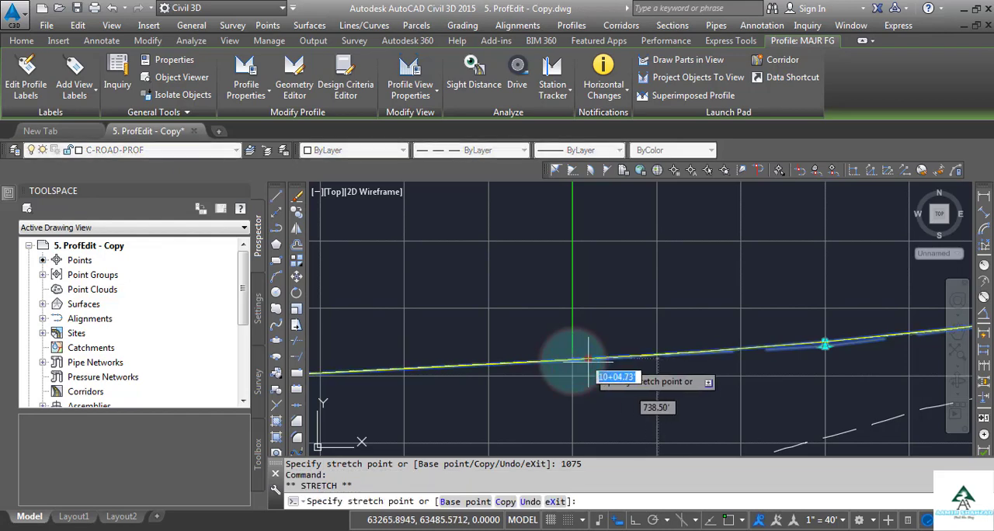
scroll(587, 360, down, 3)
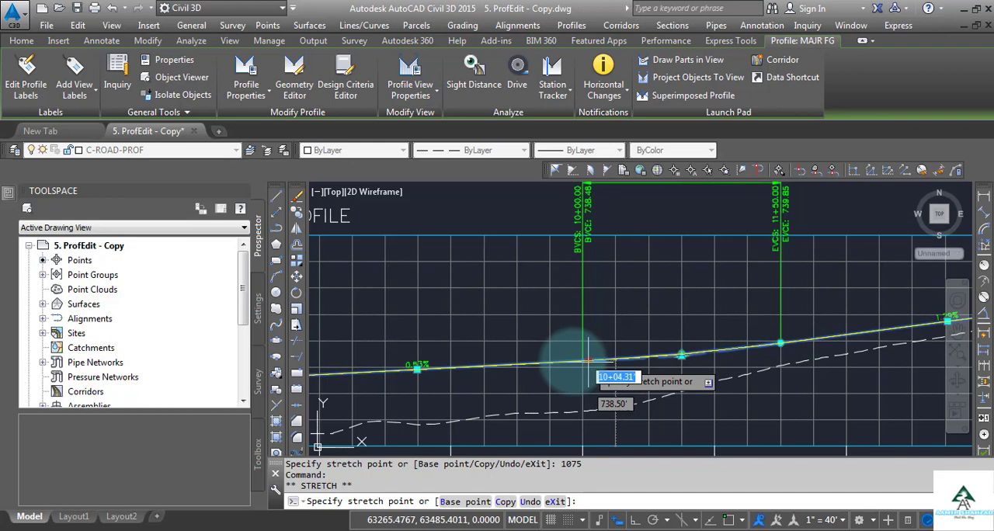
text(1025)
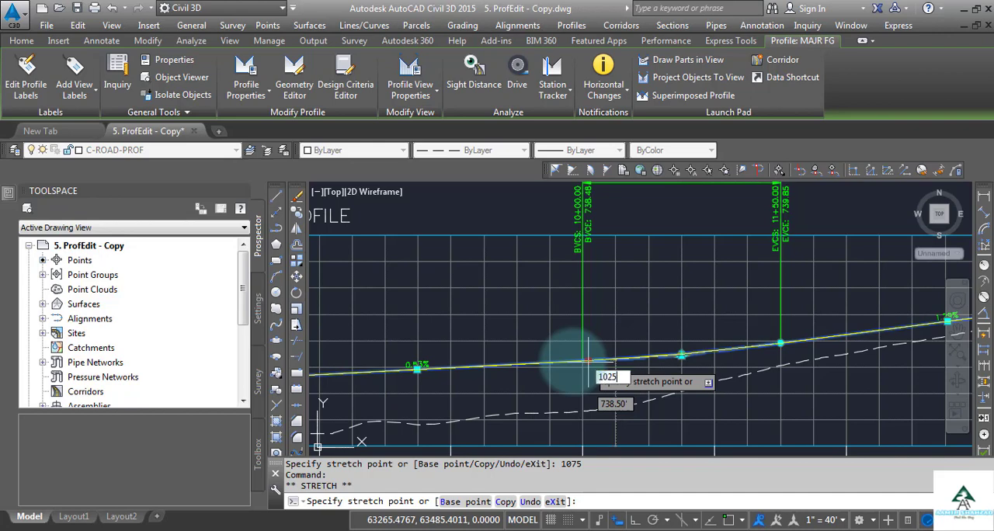
key(Return)
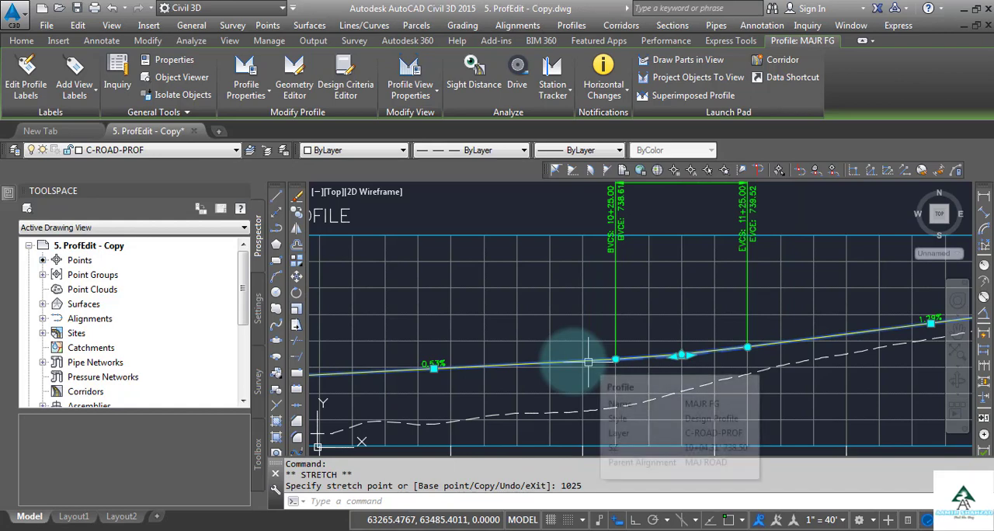
Examine the last vertical curve's label for its start and end stations, K value and curve length
scroll(584, 335, down, 5)
scroll(583, 334, up, 6)
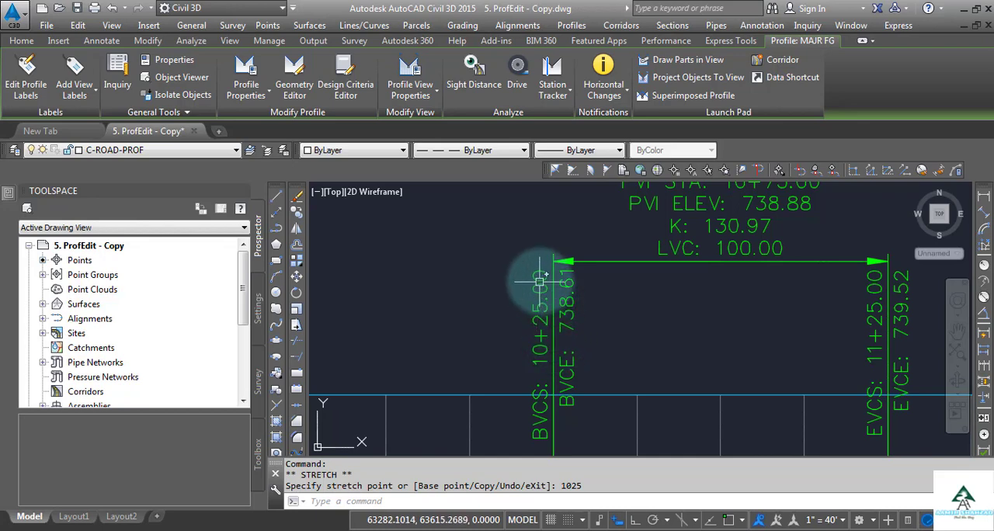
scroll(574, 243, down, 5)
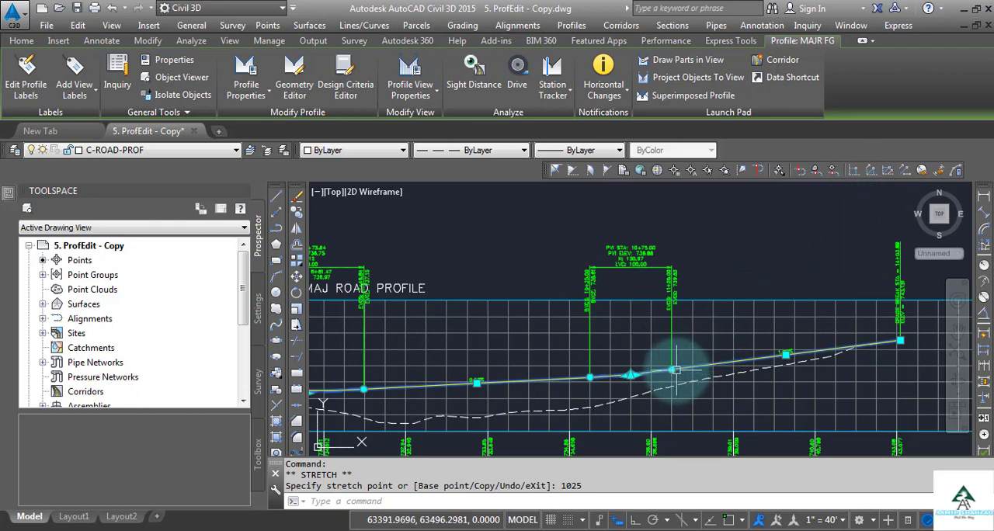
scroll(672, 369, up, 2)
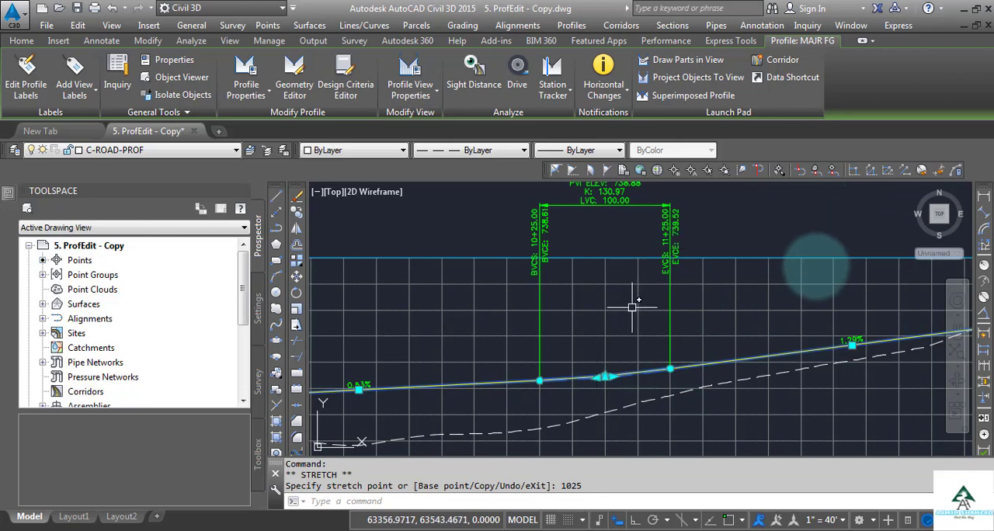
scroll(805, 278, down, 2)
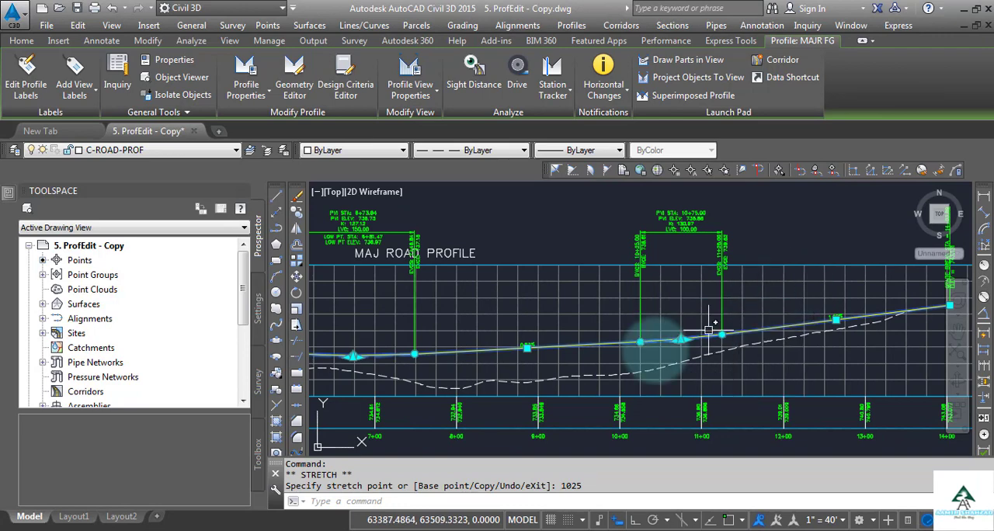
click(680, 339)
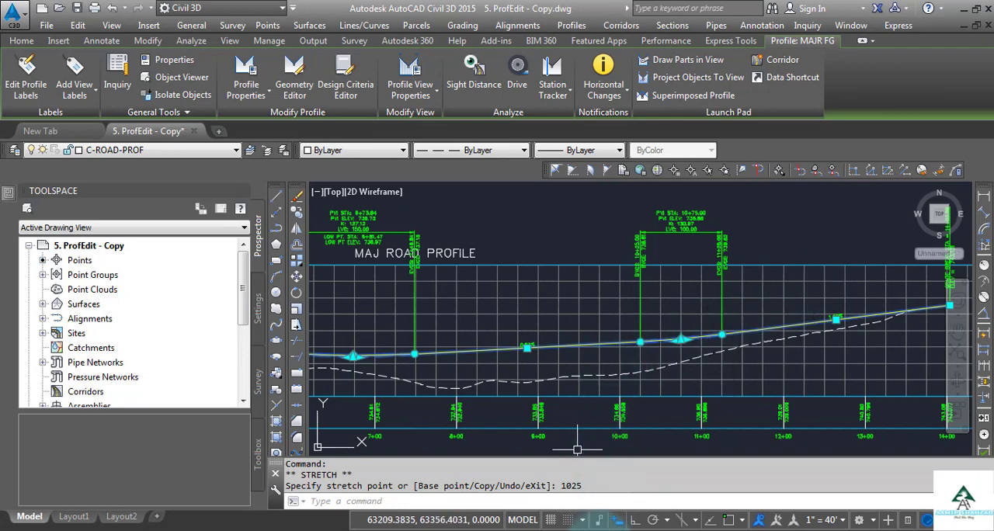
Switch to WordPad to read the list of profile editing methods, and return to the drawing
click(599, 525)
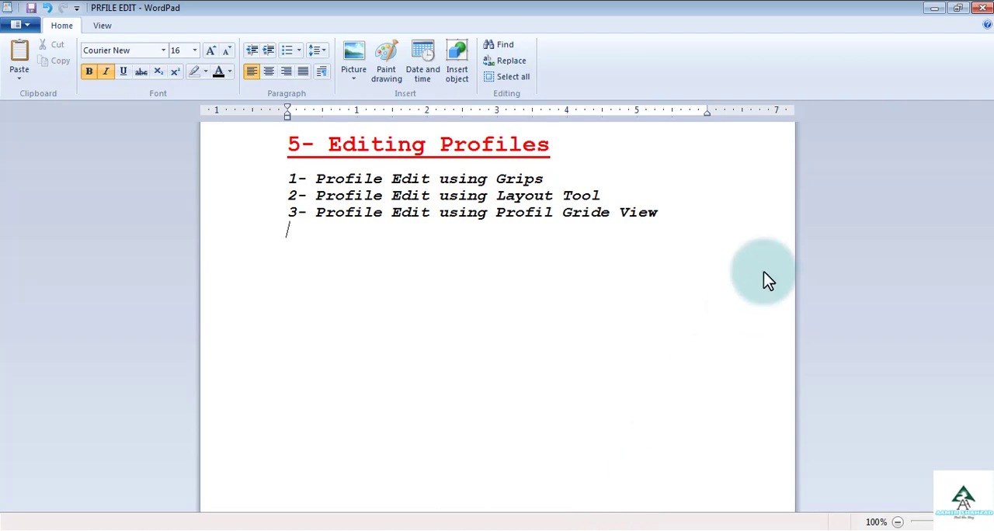
click(934, 9)
Open the Profile Layout Tools for editing the geometry of the MAJR FG profile
scroll(722, 221, down, 4)
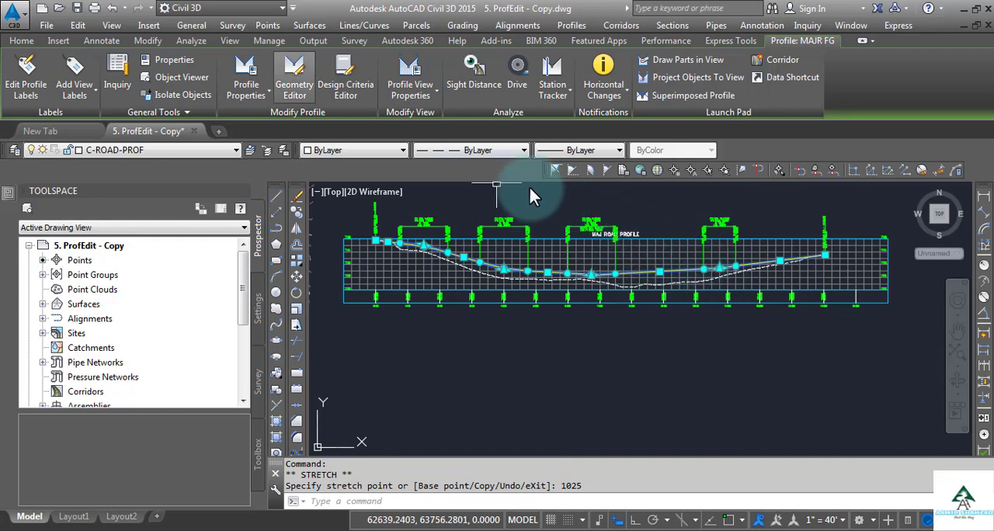
click(295, 78)
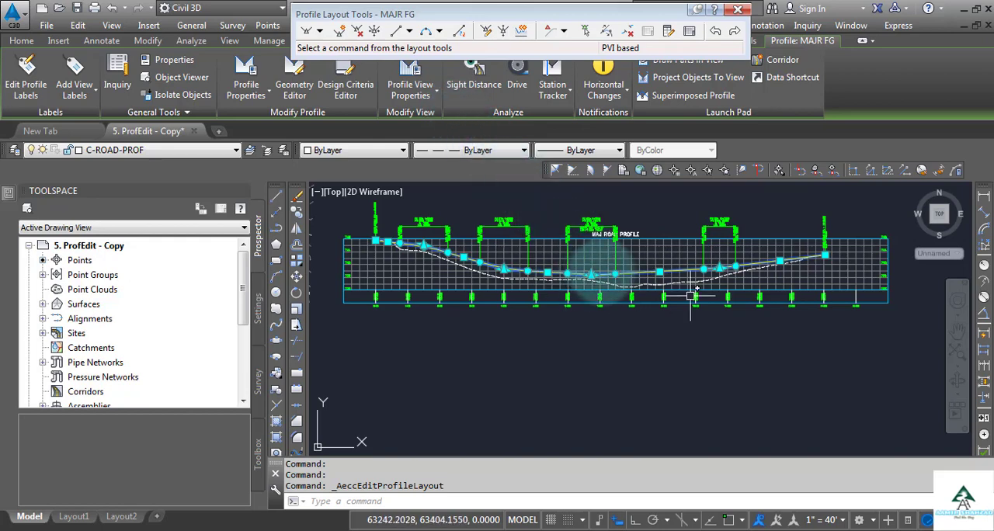
Examine the MAJR FG profile's tangents and vertical curves in the MAJ ROAD PROFILE view
scroll(609, 272, up, 2)
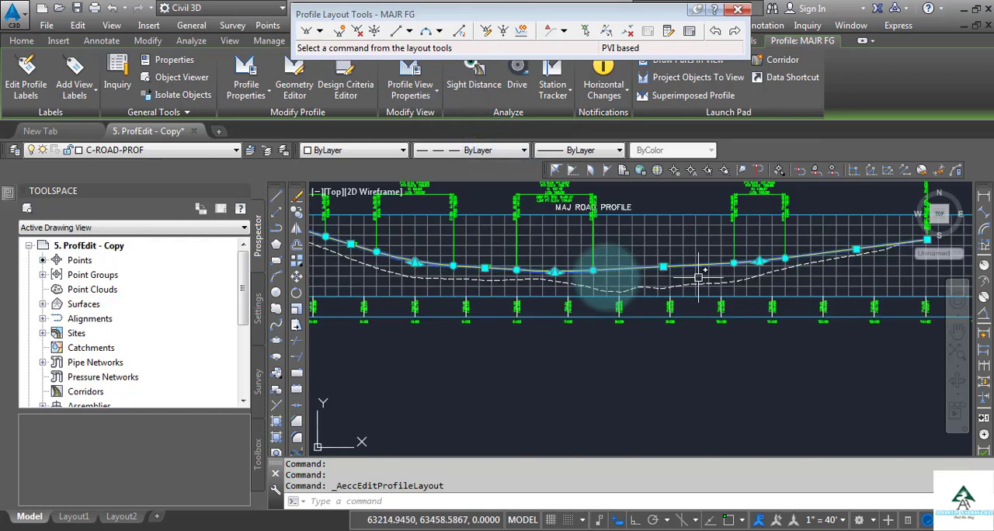
scroll(600, 274, up, 1)
scroll(600, 274, down, 2)
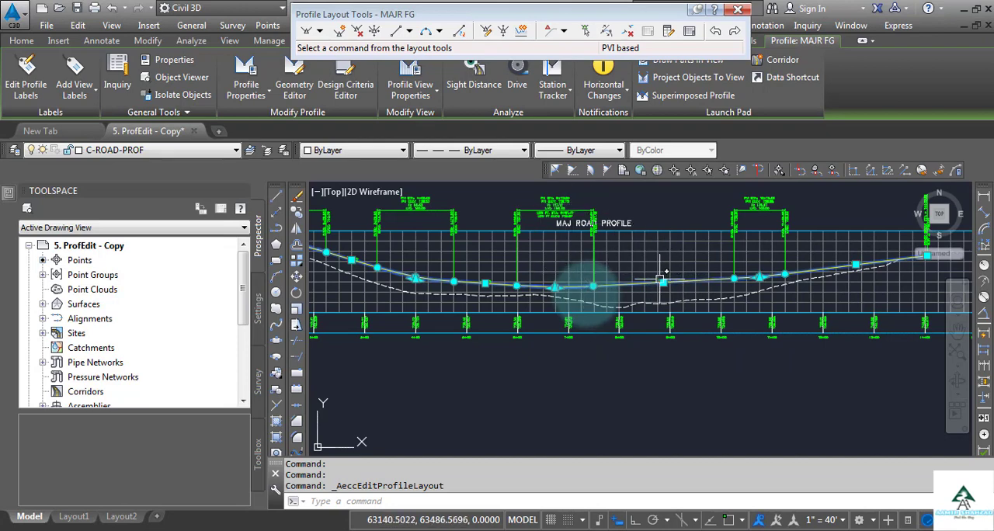
scroll(660, 280, up, 1)
scroll(656, 299, down, 1)
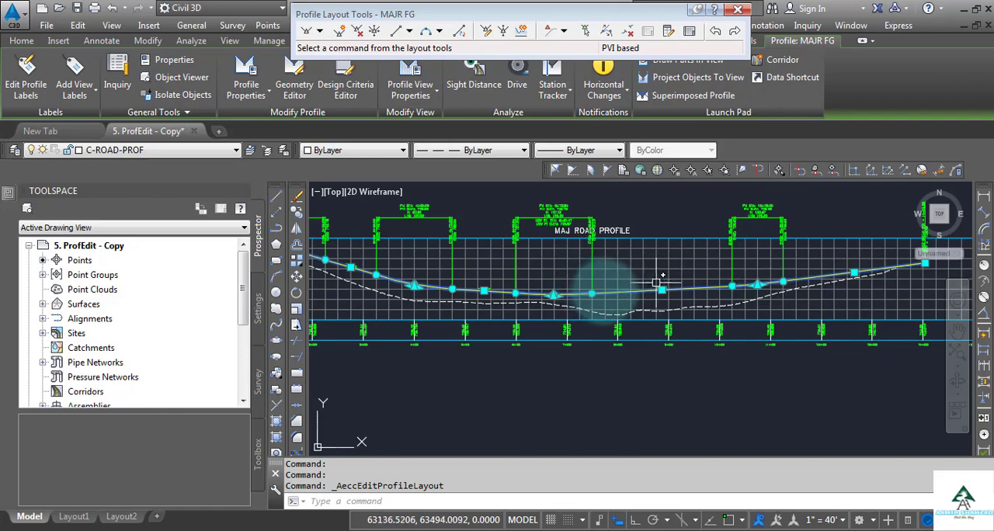
scroll(605, 290, up, 1)
scroll(659, 290, down, 1)
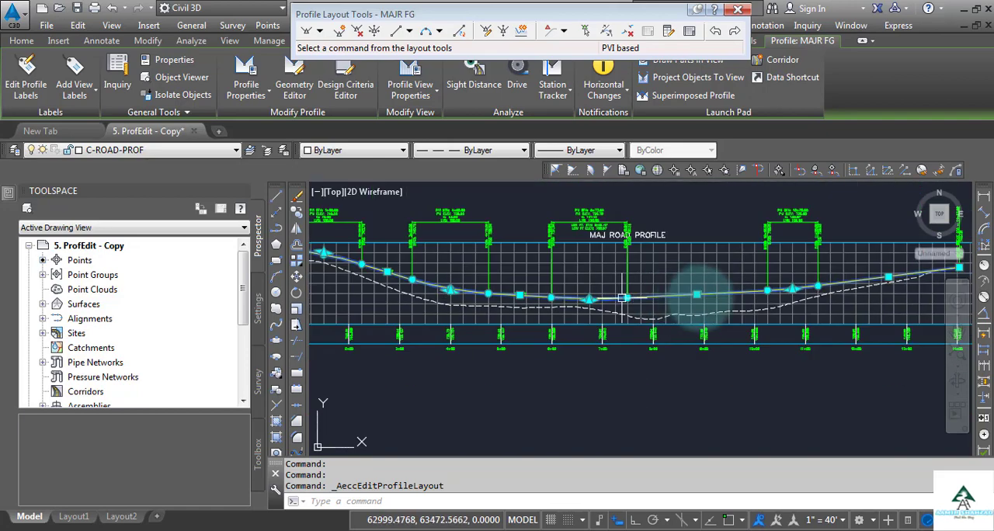
scroll(701, 289, up, 1)
scroll(722, 290, up, 1)
scroll(723, 297, down, 3)
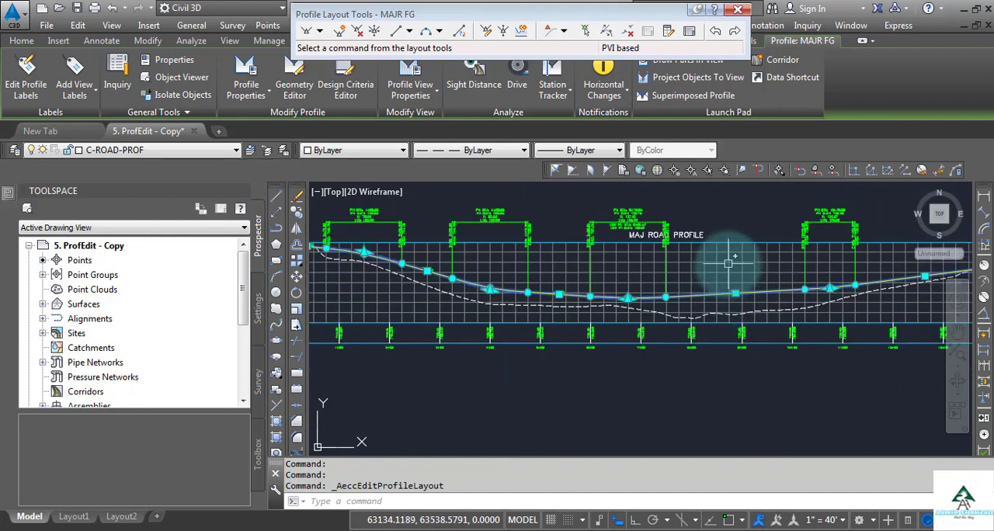
Insert a PVI above the 0.53% tangent, at about station 8+84.73 and elevation 742.59', and end the Insert PVI command
click(339, 32)
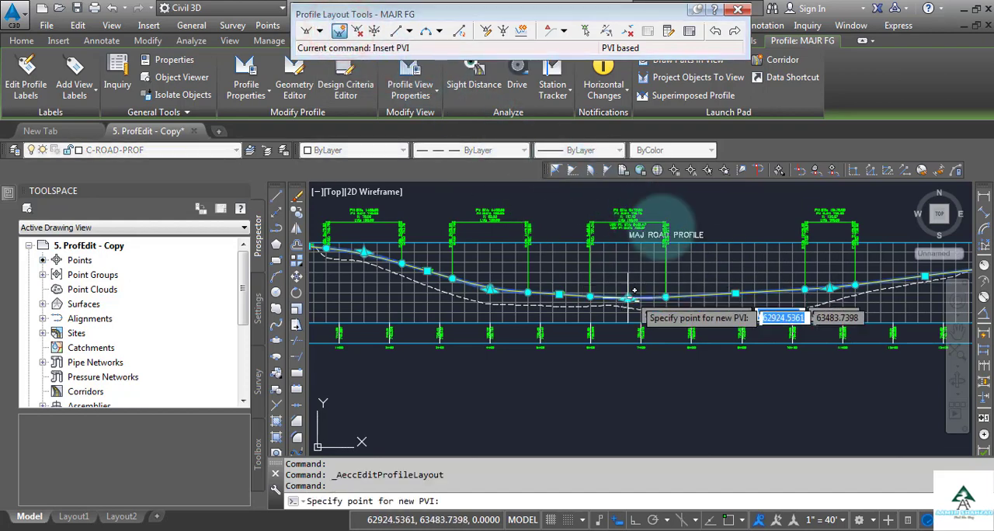
scroll(733, 271, up, 2)
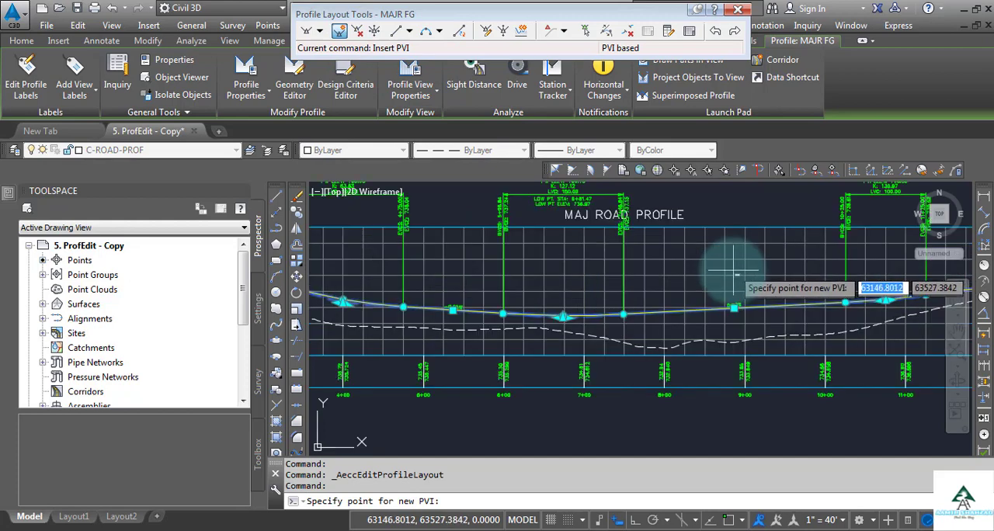
click(734, 272)
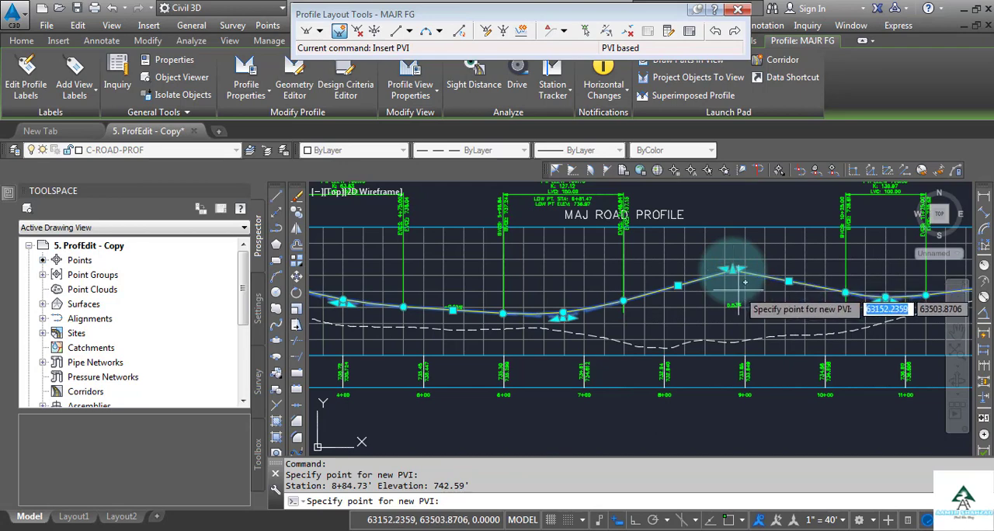
key(Return)
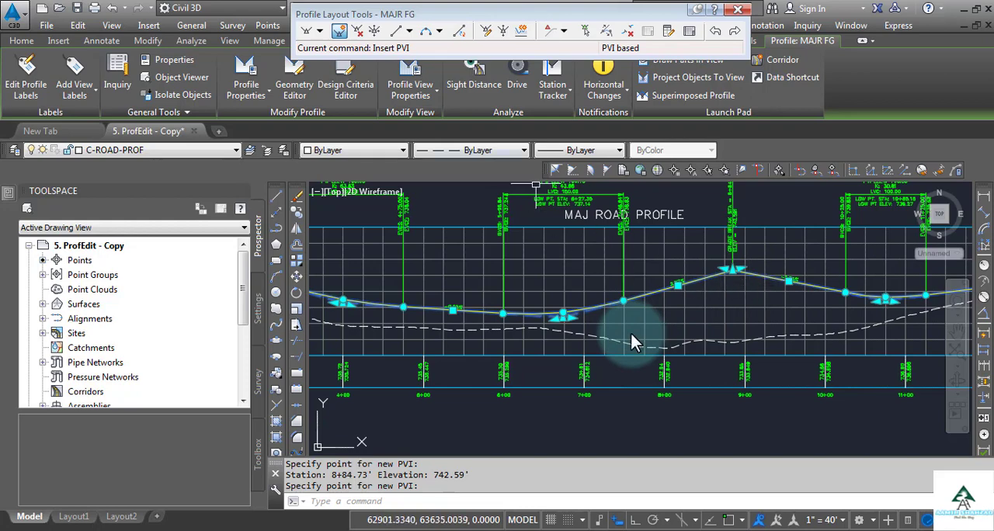
Delete the PVI at the grade break near station 8+85 with the Delete PVI tool
click(357, 32)
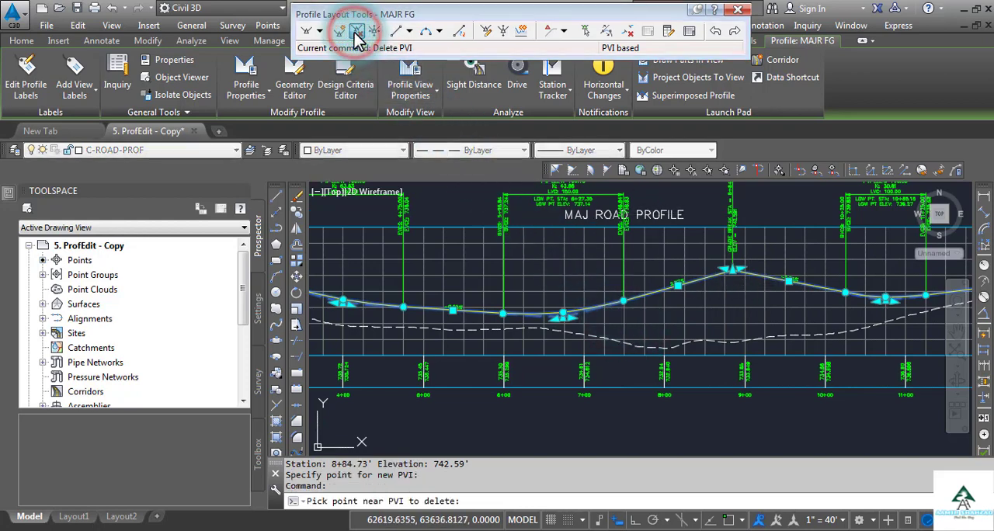
scroll(726, 291, up, 5)
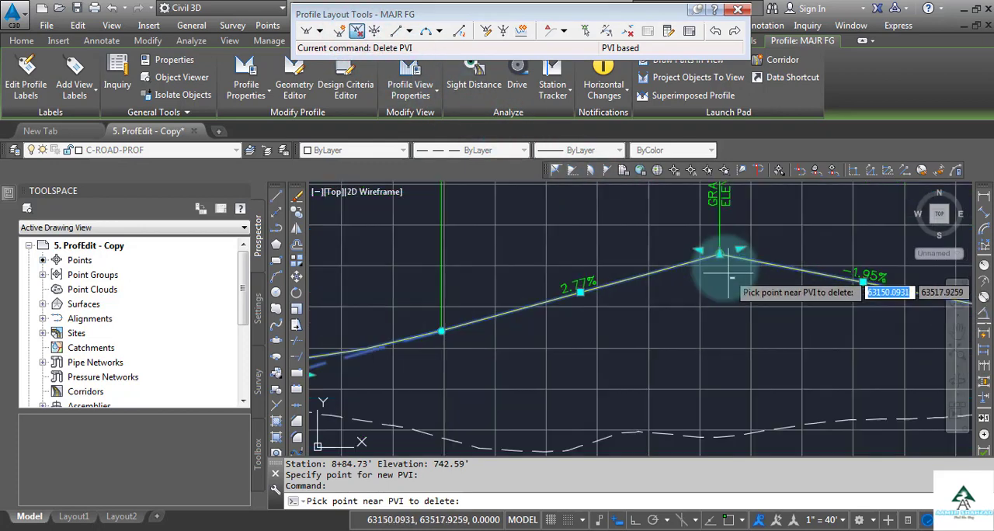
click(722, 264)
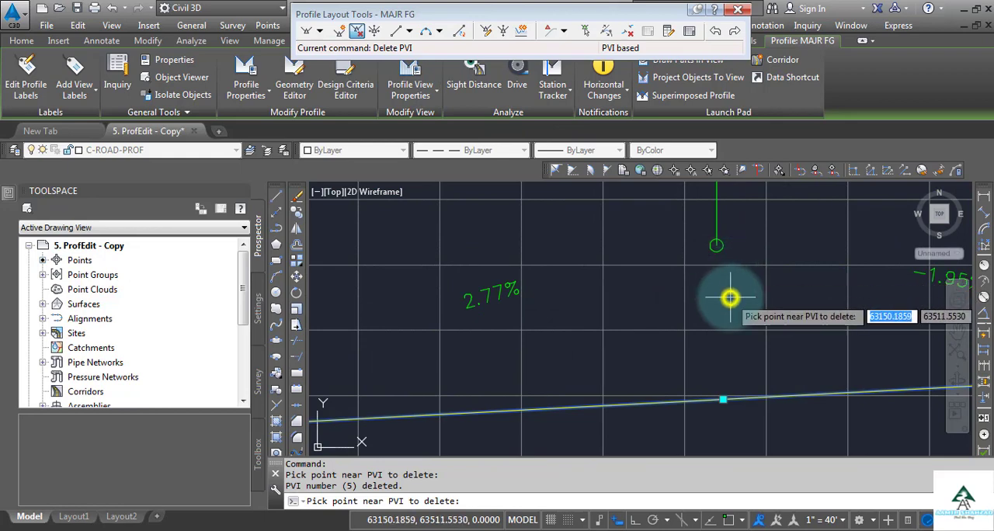
scroll(728, 298, down, 5)
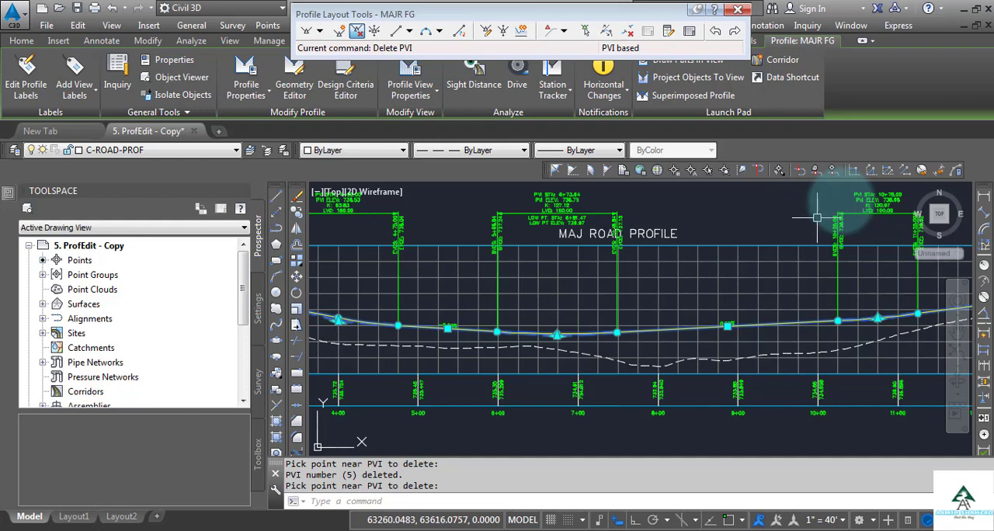
Try to start the Profile Station Elevation transparent command (PSE) for locating a point in the profile view
scroll(741, 410, up, 2)
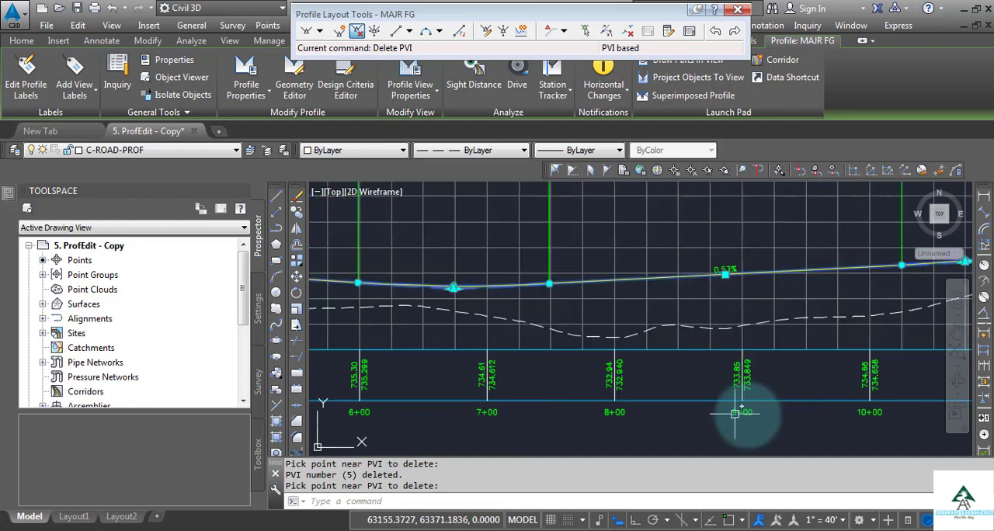
scroll(737, 419, down, 2)
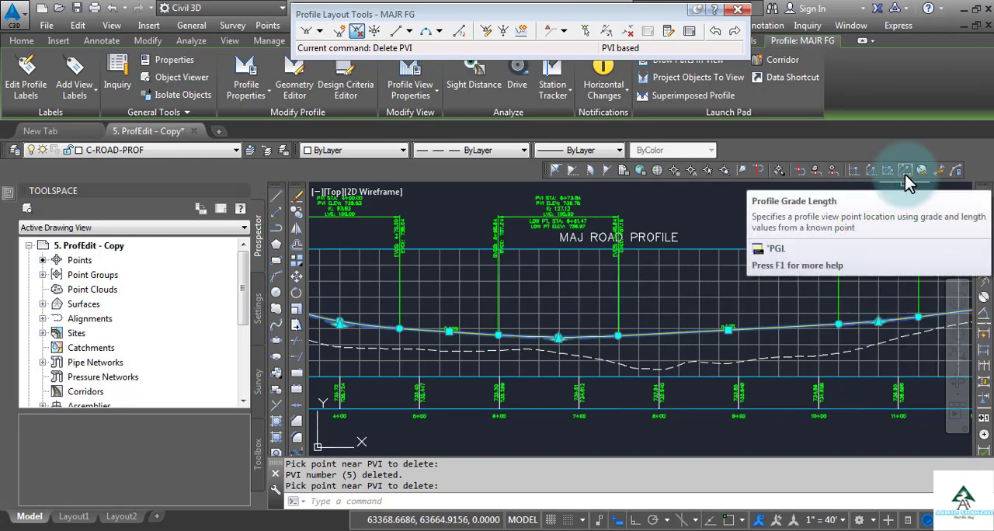
click(857, 172)
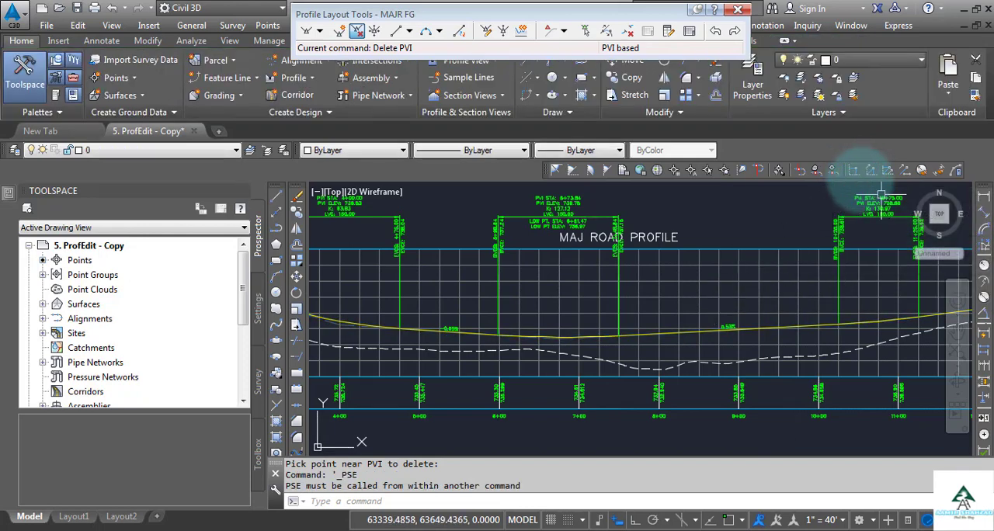
Insert a PVI in the MAJR FG profile at station 875 and elevation 740 using the Profile Station Elevation transparent command
click(338, 32)
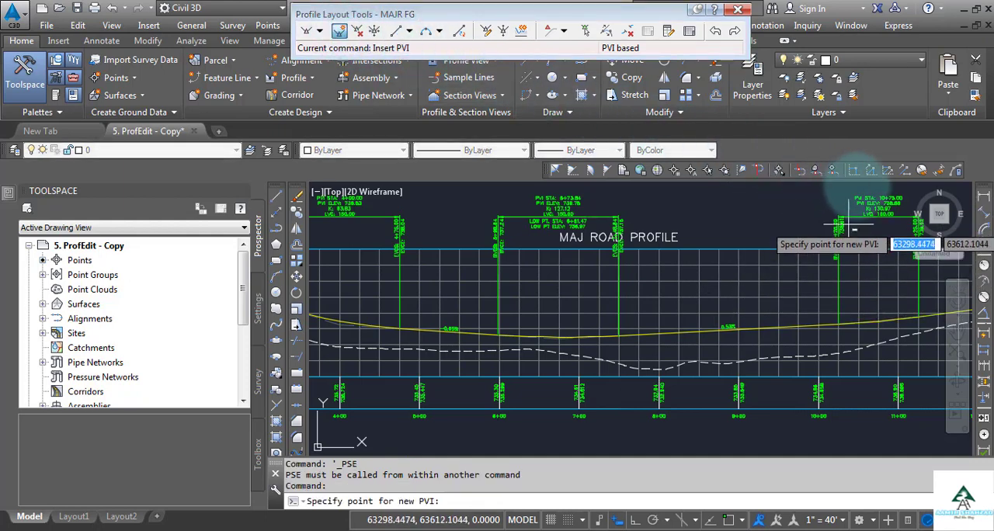
click(854, 170)
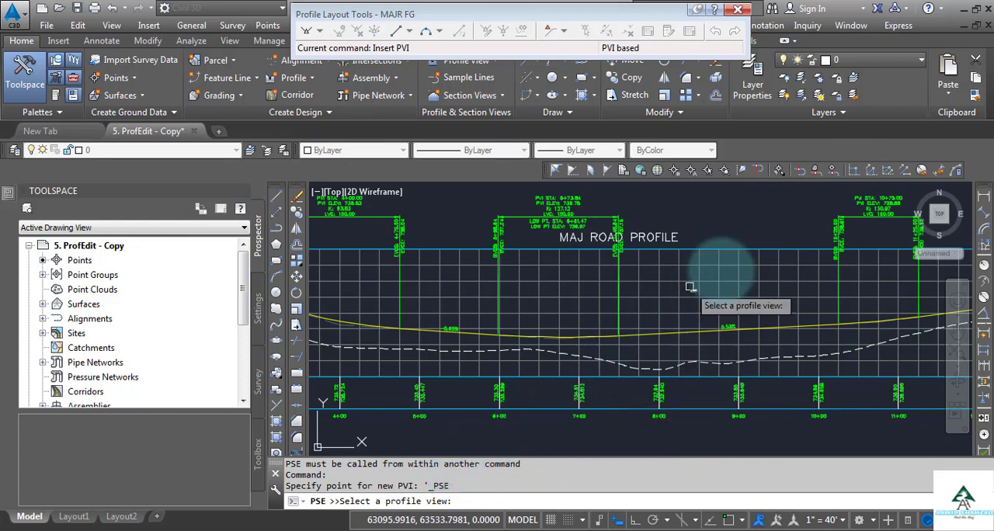
click(737, 258)
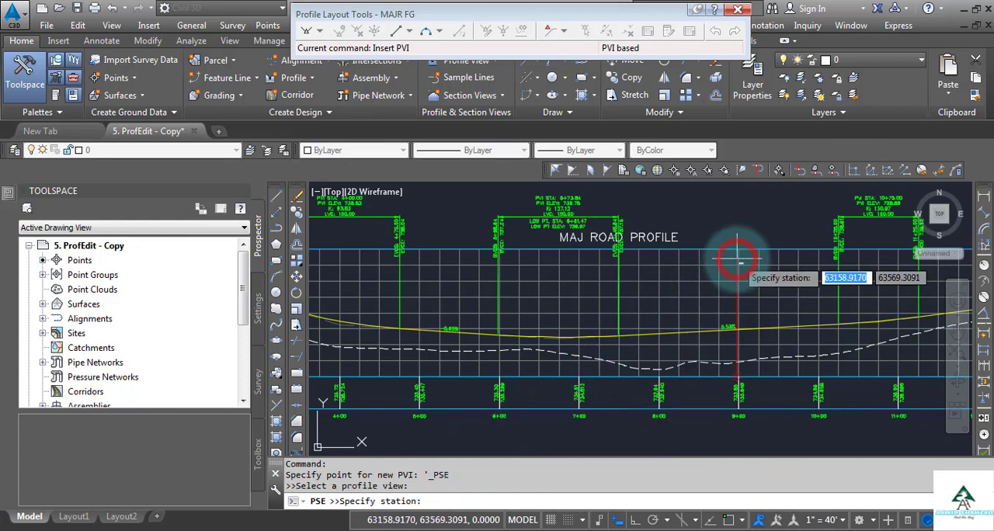
click(434, 501)
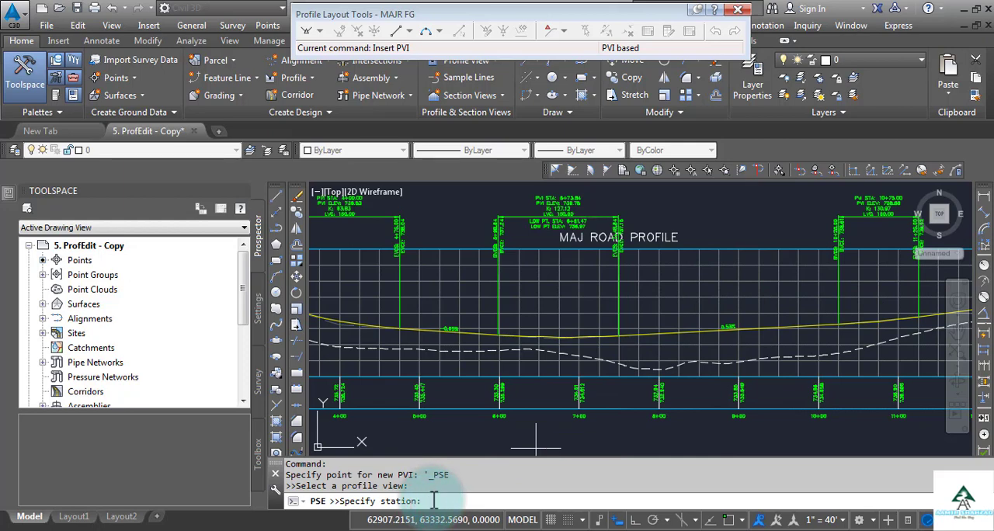
text(875)
key(Return)
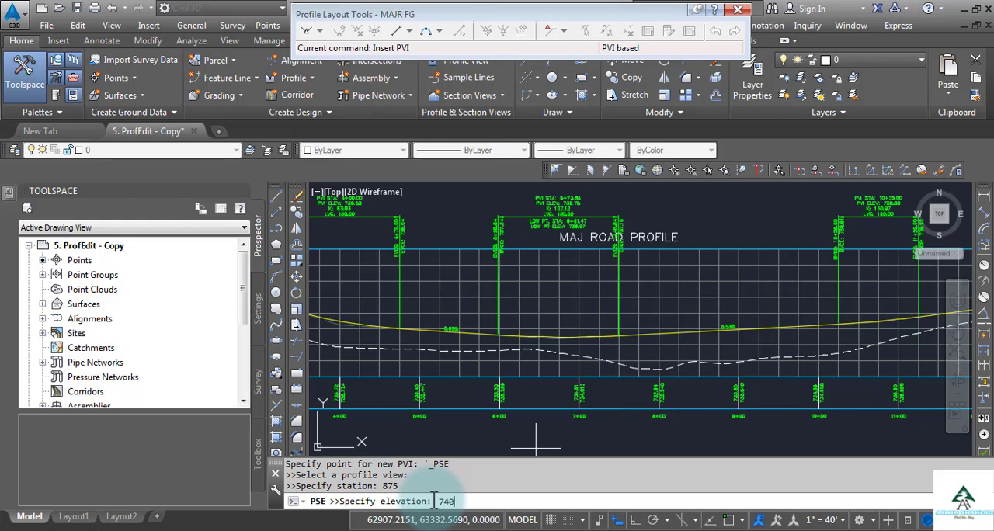
key(Return)
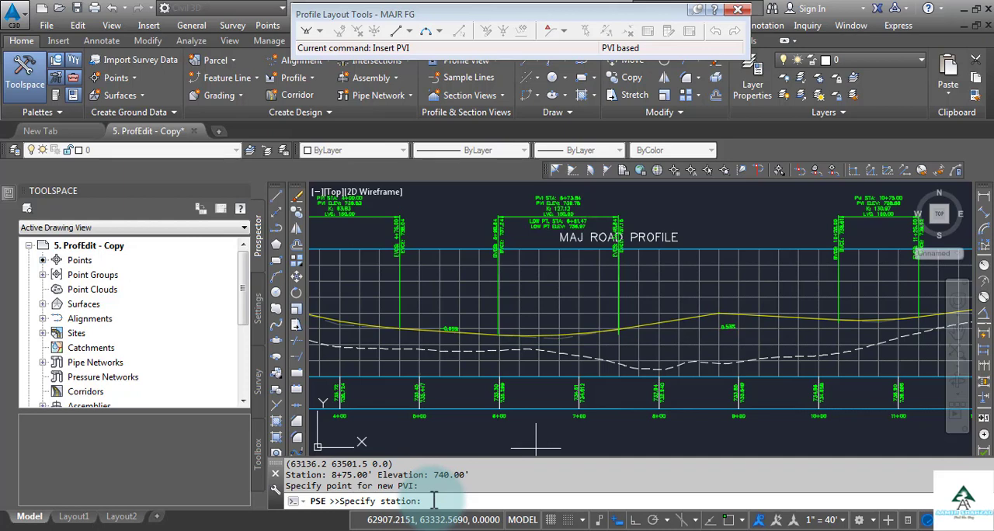
key(Escape)
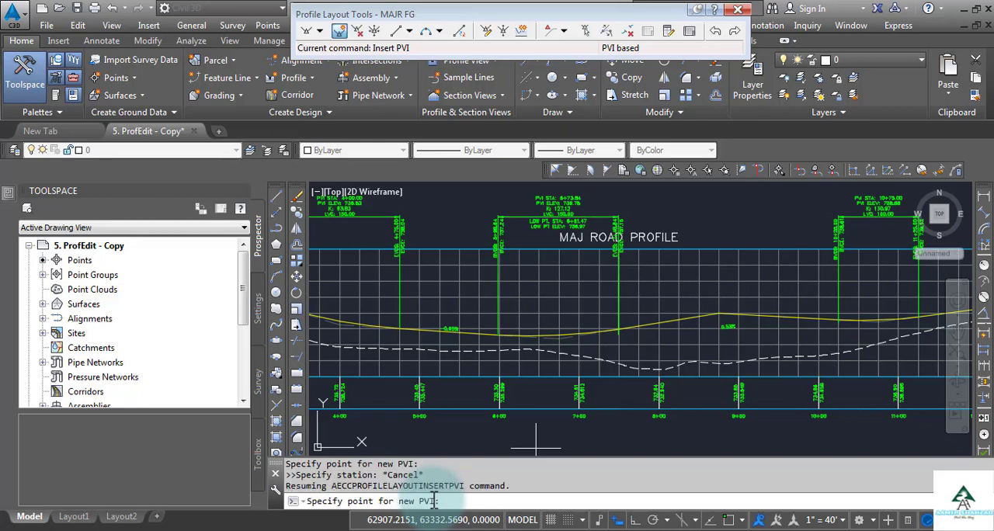
key(Escape)
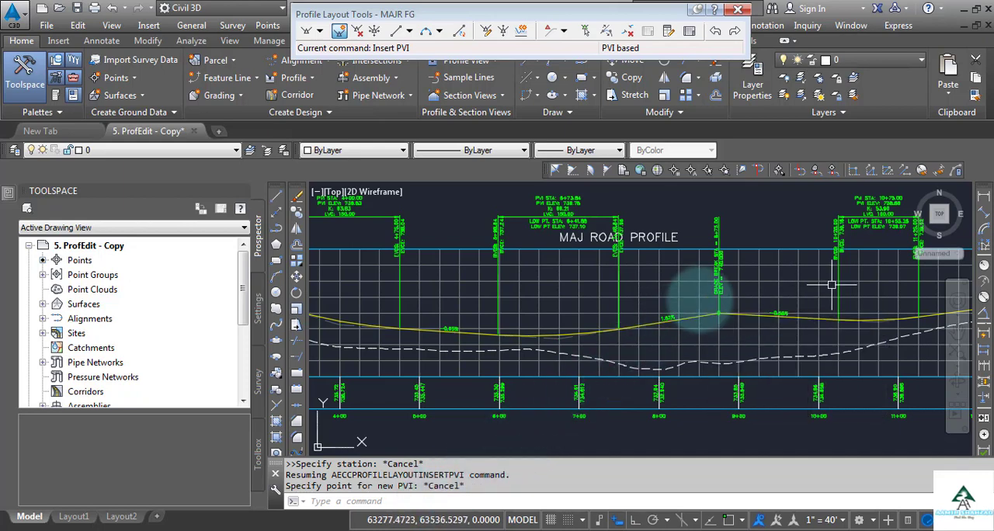
Delete the vertical curve at the PVI at station 10+75 with the Delete Entity tool
scroll(861, 333, up, 2)
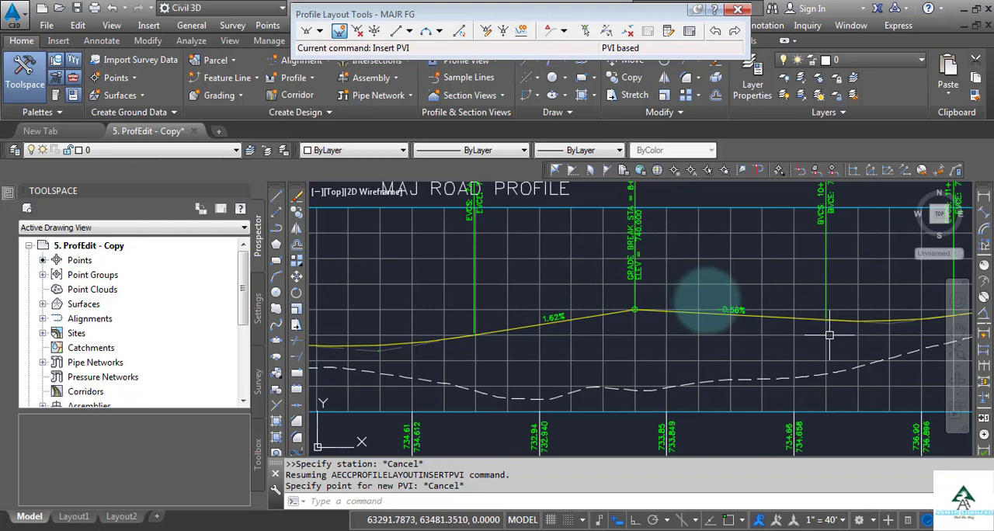
scroll(745, 306, down, 1)
scroll(751, 309, down, 1)
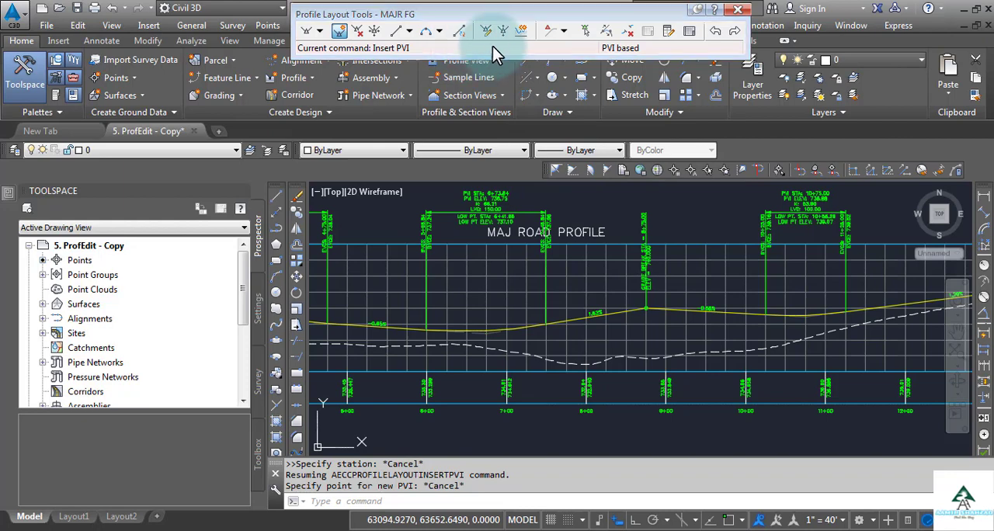
click(627, 33)
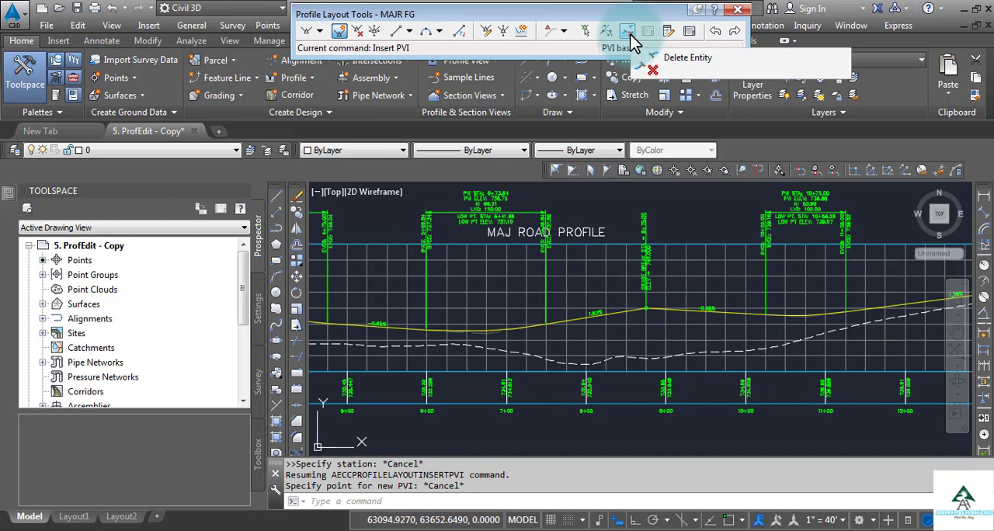
click(639, 56)
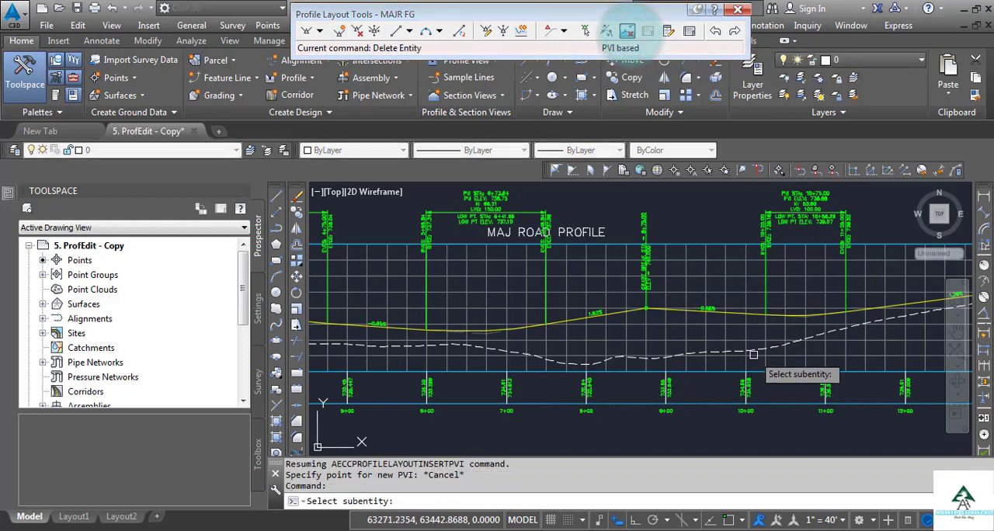
scroll(787, 365, up, 4)
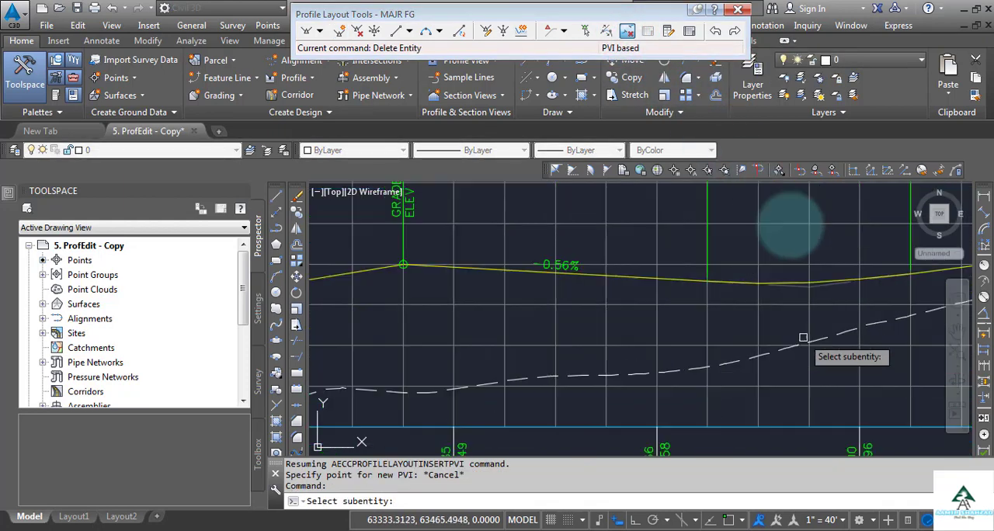
click(829, 283)
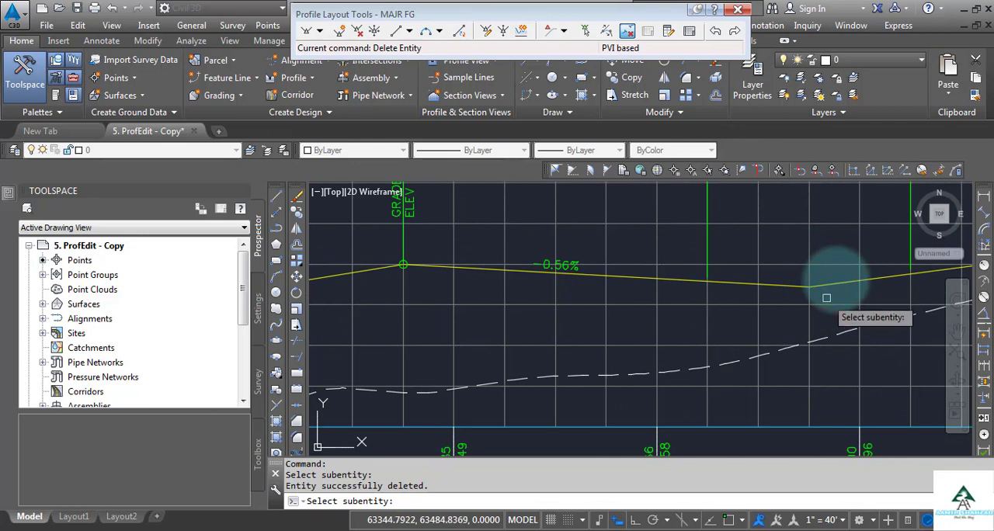
Delete the vertical curve at the PVI at station 6+73.84 and end the Delete Entity command
scroll(831, 306, down, 5)
scroll(832, 311, up, 2)
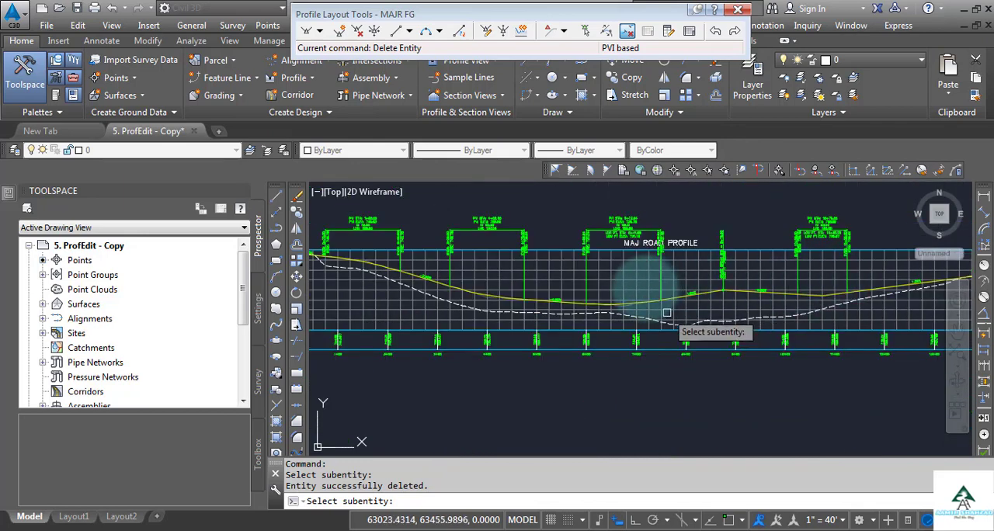
scroll(629, 310, up, 3)
scroll(624, 307, up, 2)
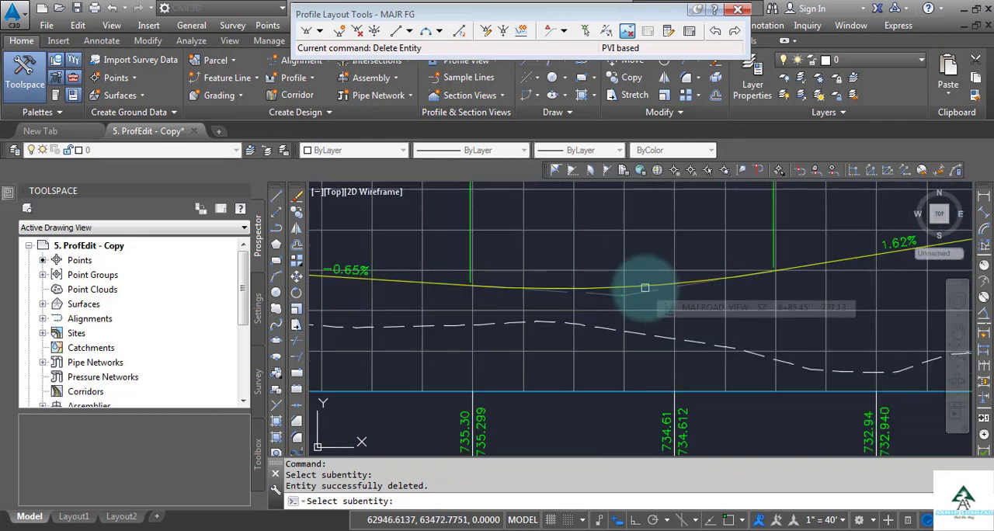
click(645, 289)
scroll(644, 285, down, 4)
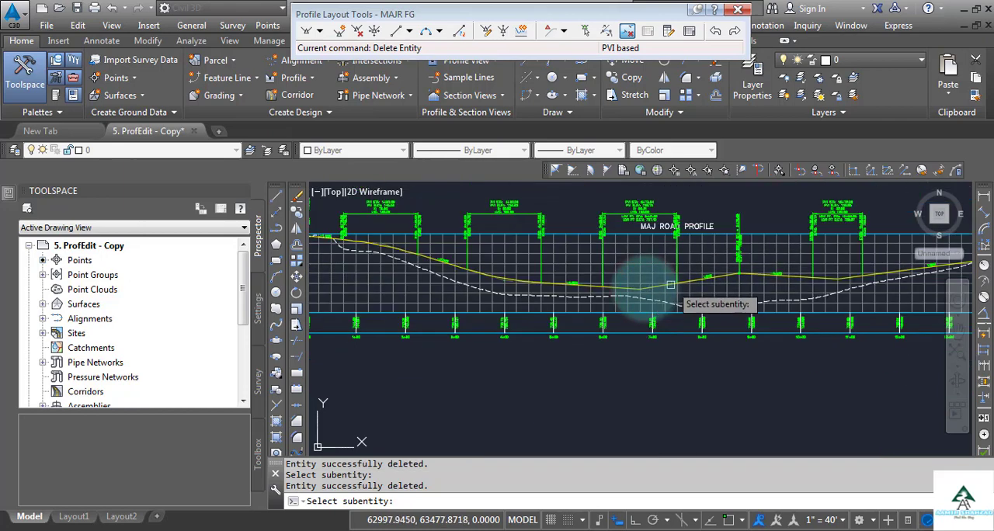
click(751, 294)
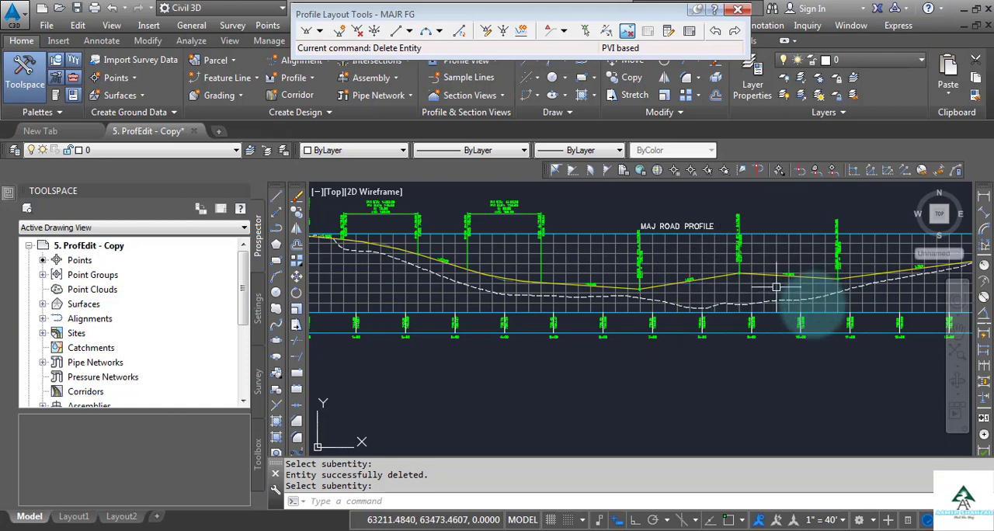
Delete the 1.62% and -0.56% tangents on both sides of the station 8+75 PVI with Delete Entity
scroll(743, 268, up, 2)
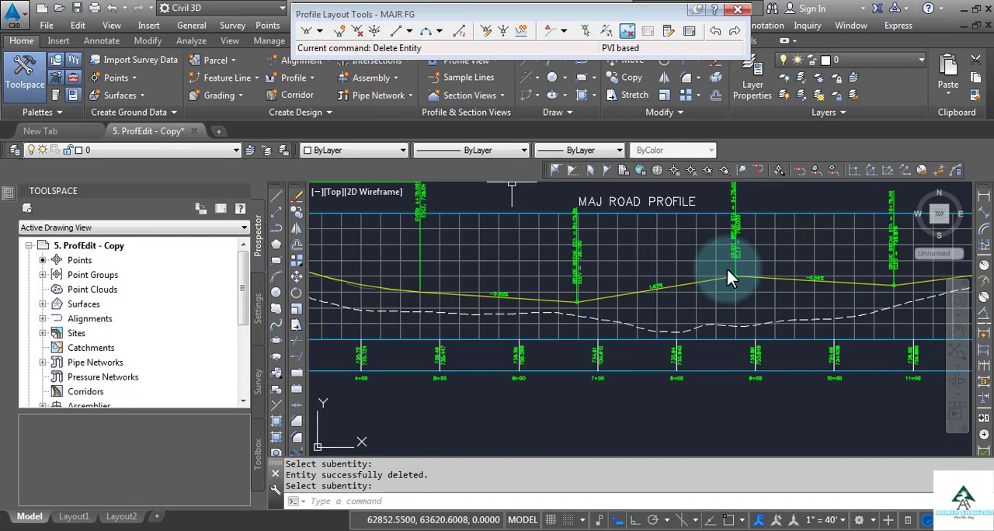
click(628, 34)
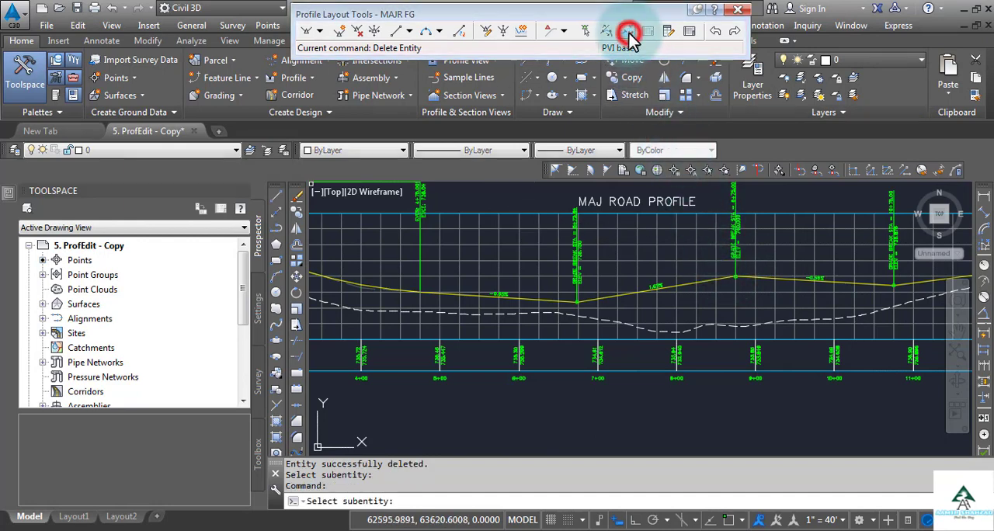
scroll(726, 281, up, 2)
click(713, 273)
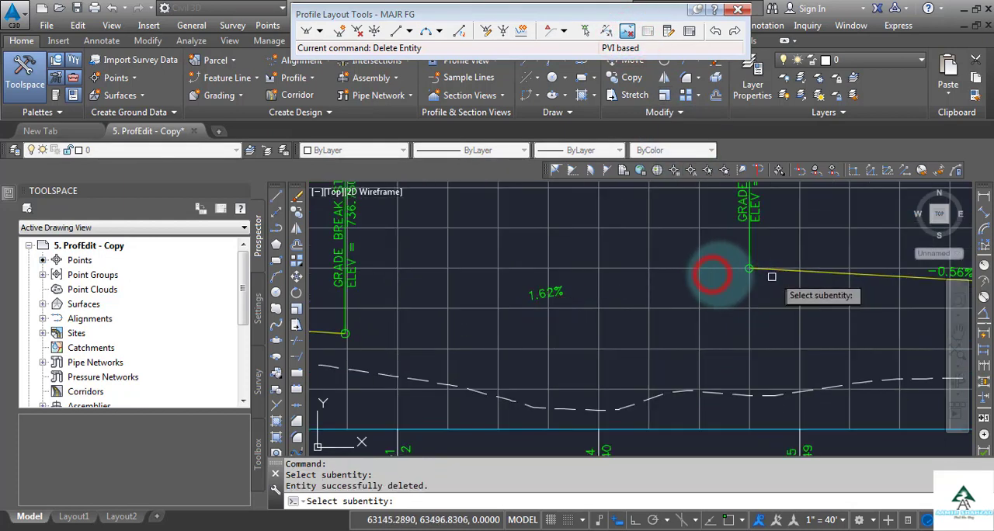
click(806, 270)
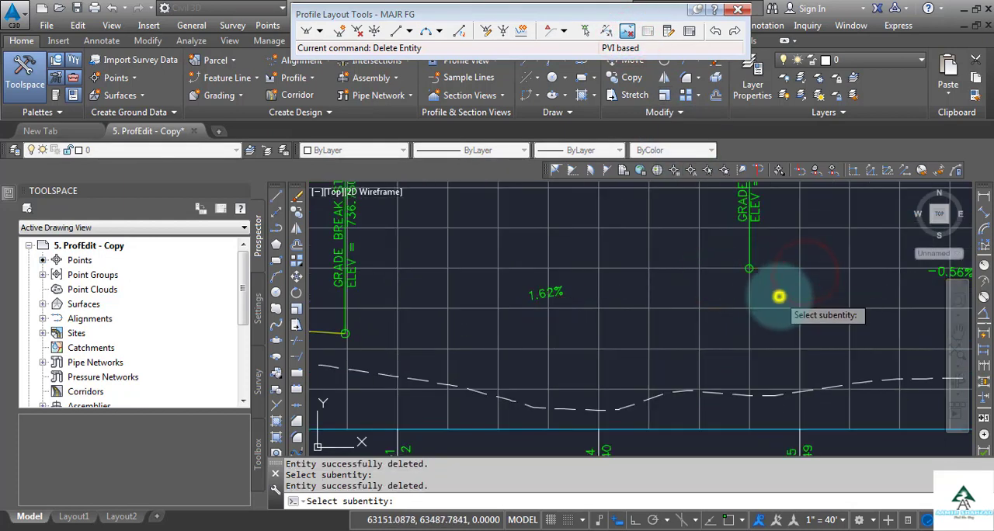
right_click(778, 297)
scroll(738, 293, down, 5)
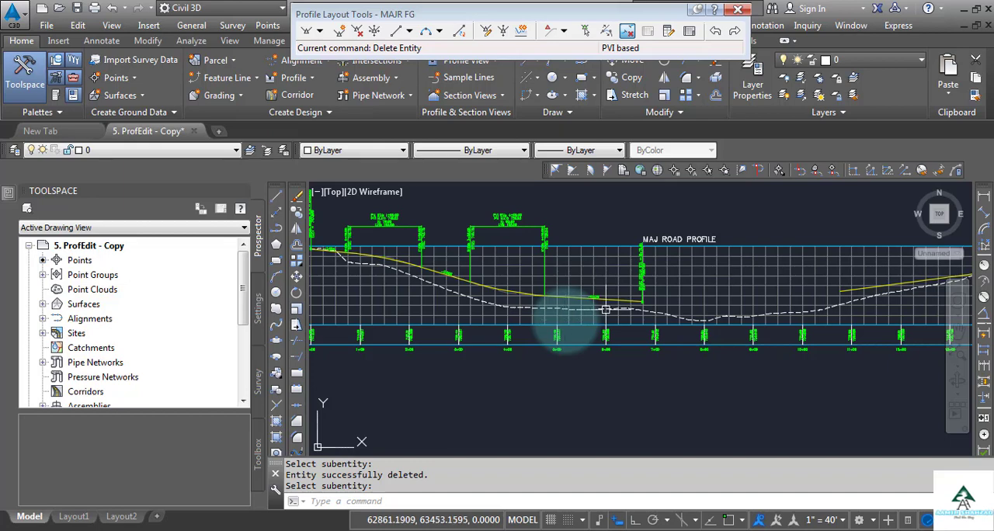
Move the Profile Layout Tools off the drawing tools and start a line at the endpoint of the -0.65% tangent, near station 6+73.84
scroll(637, 306, up, 4)
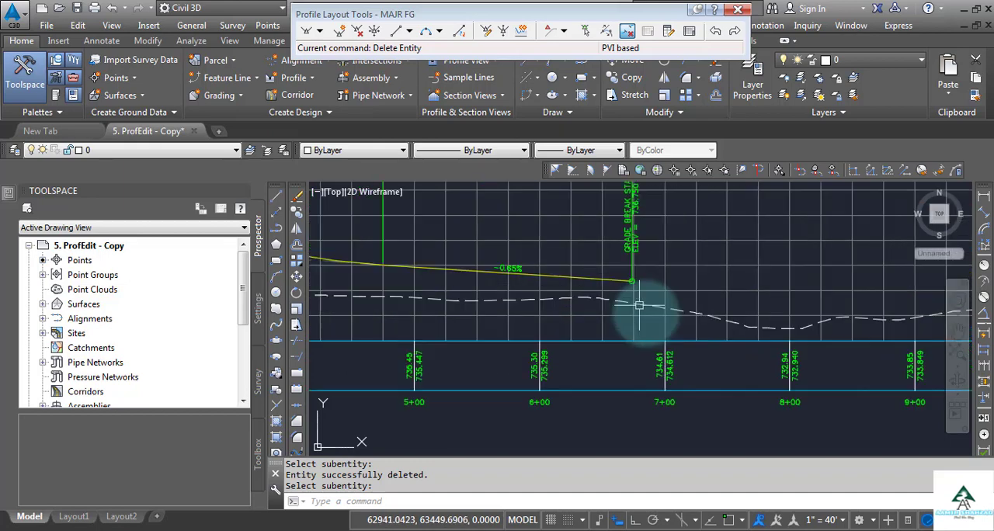
scroll(634, 280, down, 2)
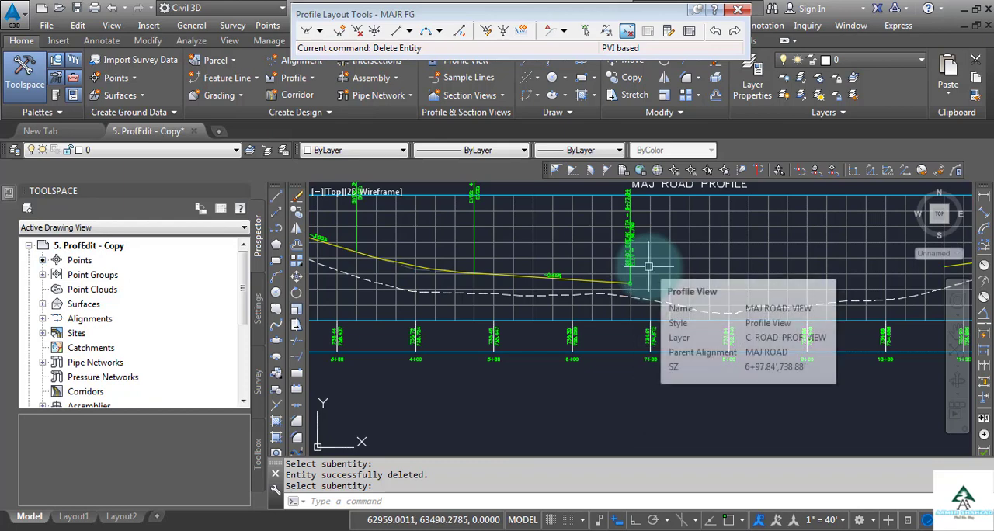
scroll(647, 270, down, 1)
scroll(893, 260, up, 2)
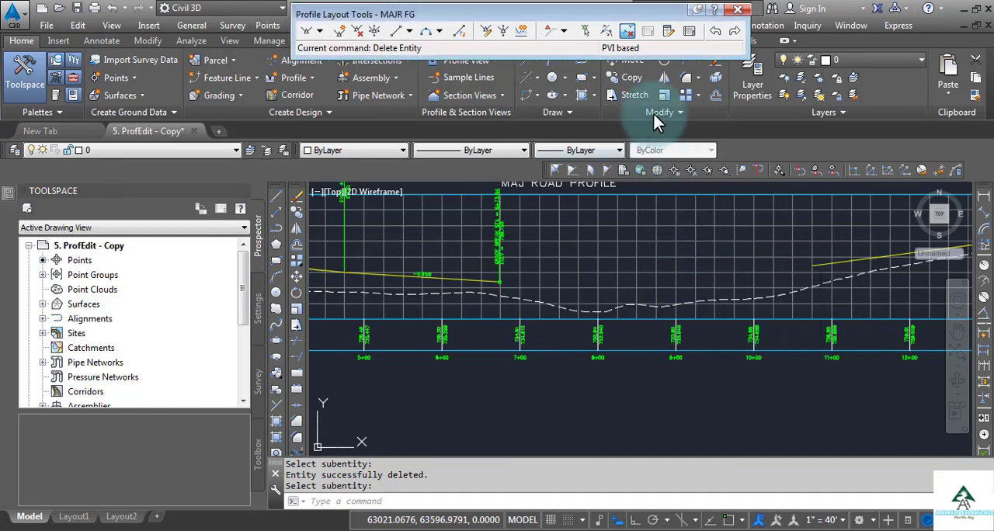
drag(625, 13, 610, 136)
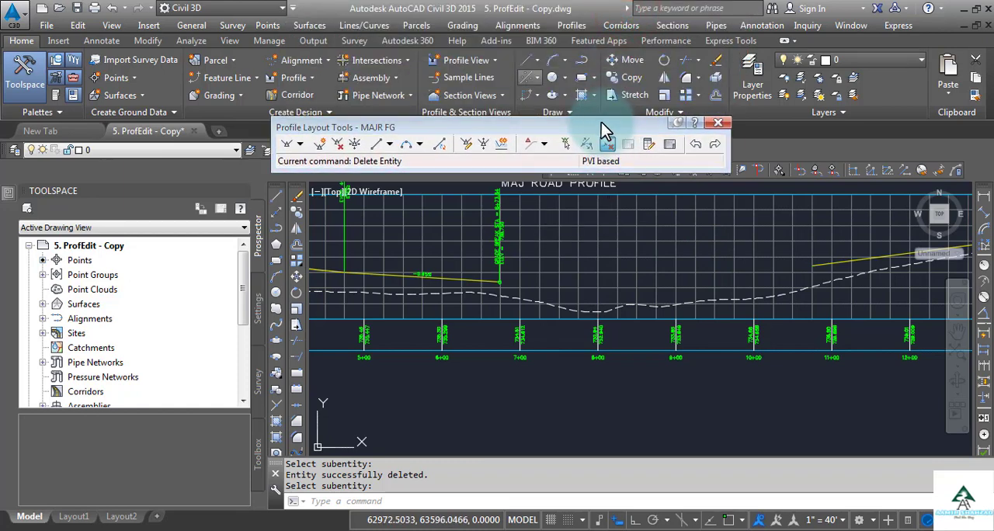
click(538, 62)
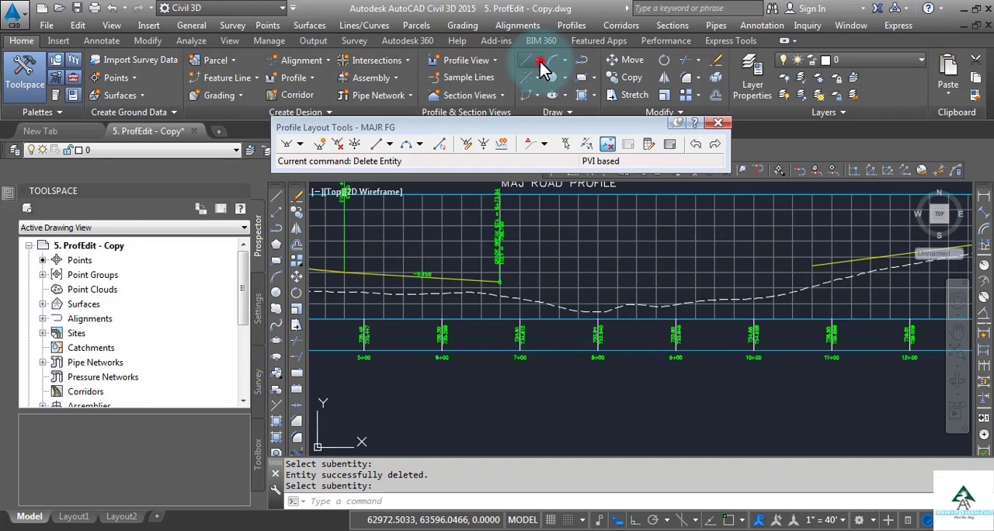
click(556, 82)
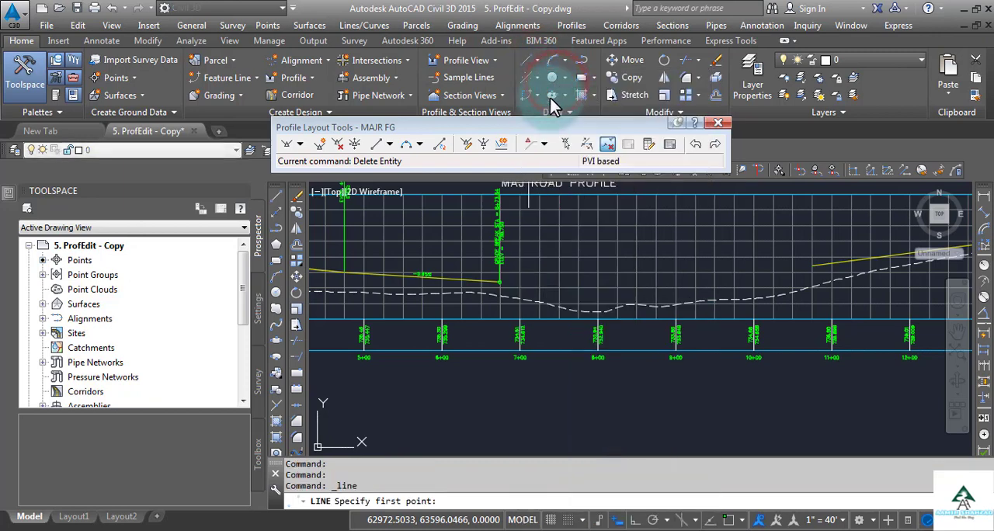
scroll(479, 285, up, 4)
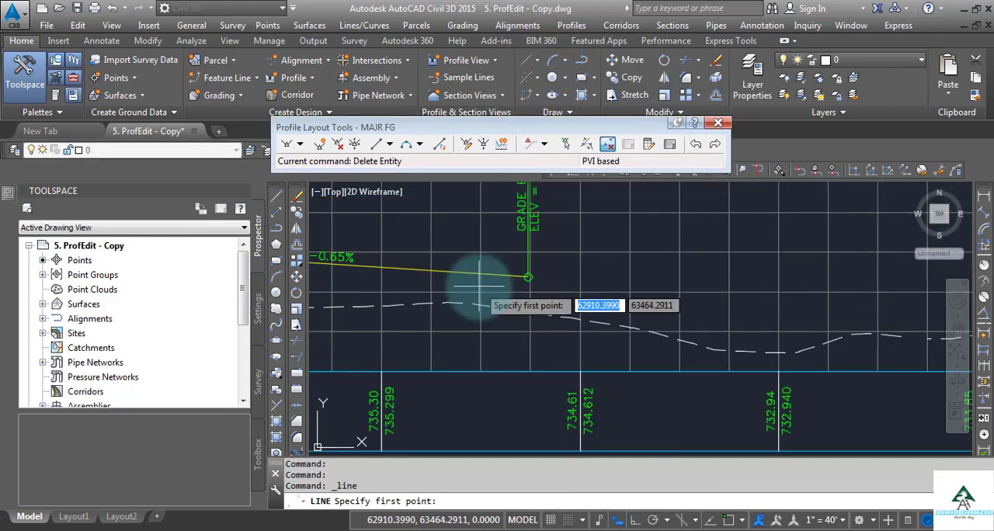
shift+right_click(478, 286)
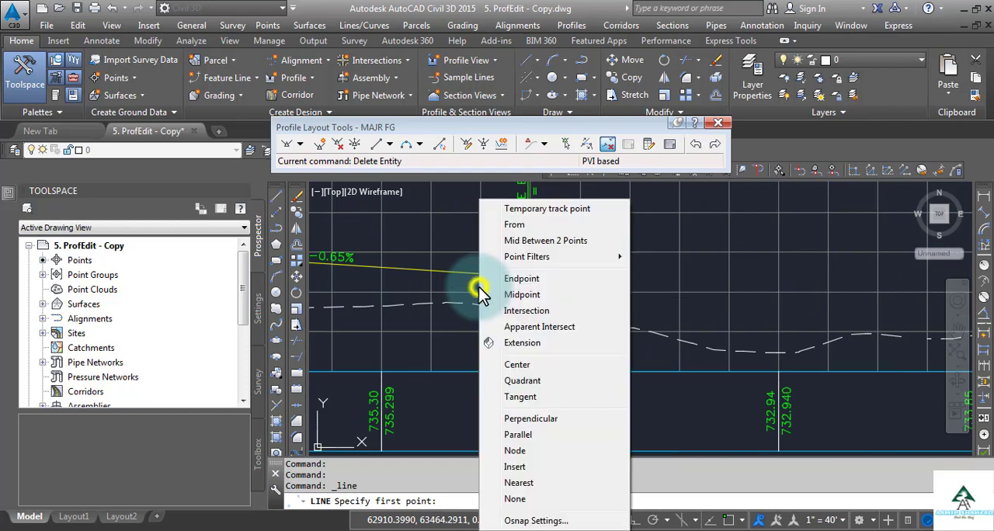
click(512, 284)
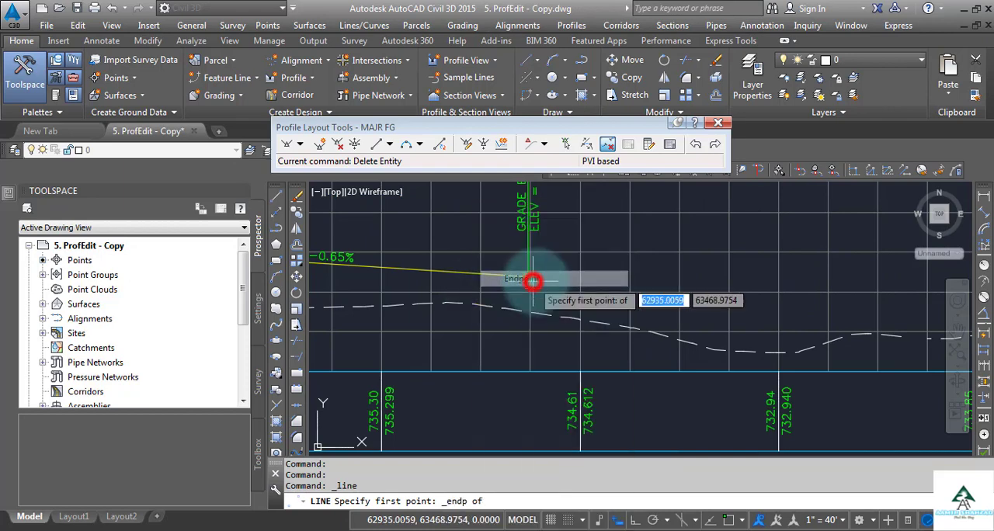
scroll(517, 275, up, 2)
click(513, 272)
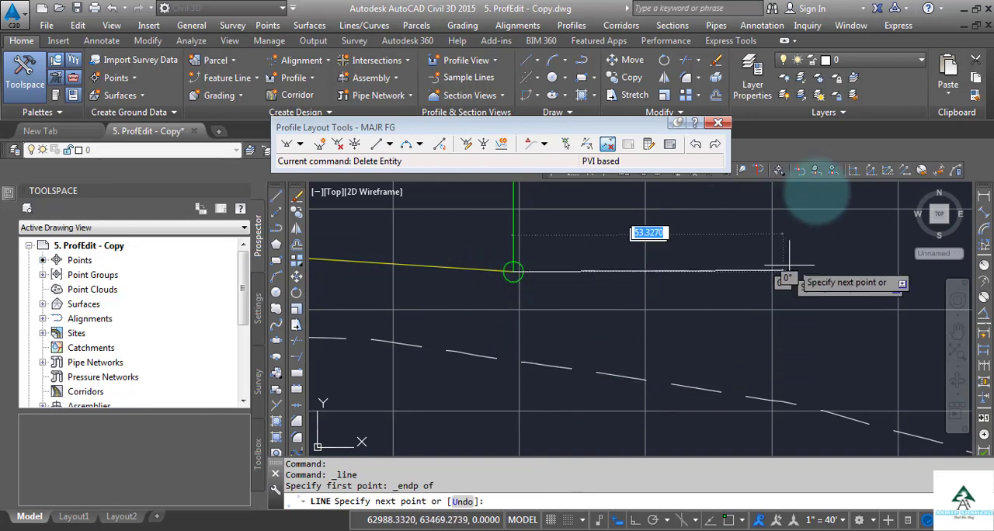
Draw the line from station 6+73.84 with Profile Grade Length in the MAJ ROAD profile view, using grade 2 and length 350, and end it
click(905, 170)
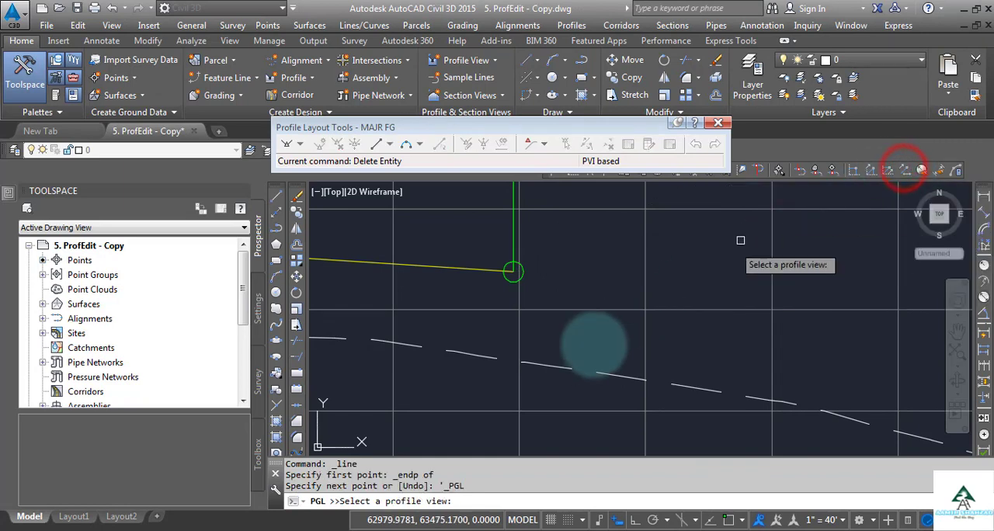
scroll(561, 359, down, 4)
scroll(551, 365, down, 2)
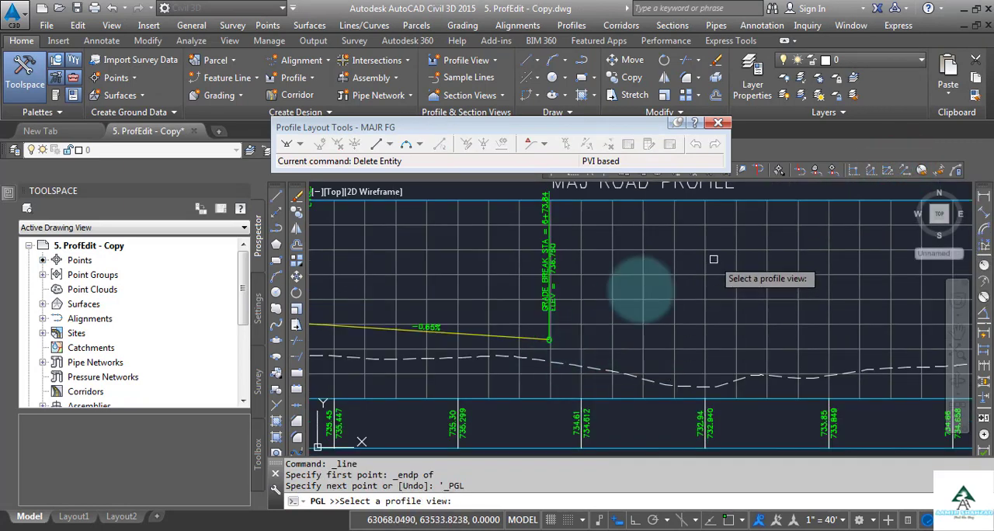
click(708, 227)
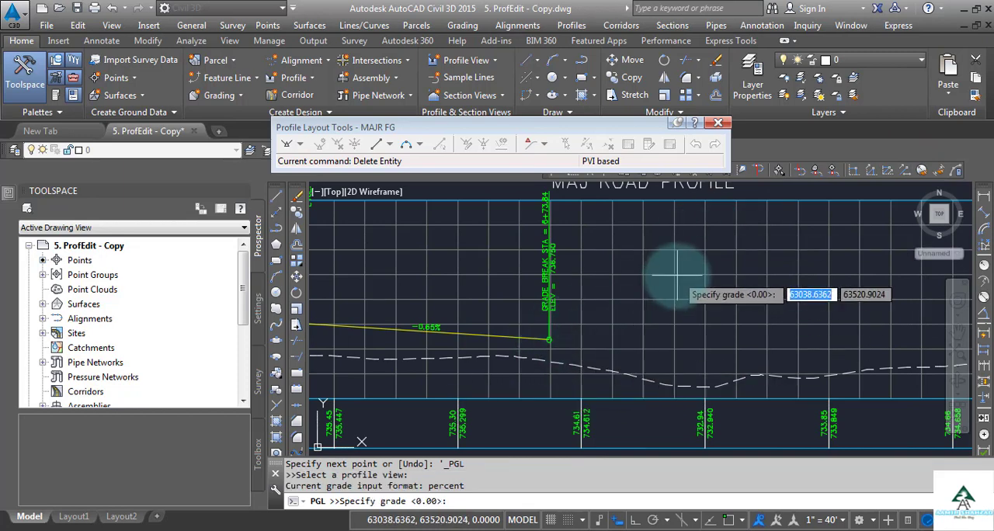
text(2)
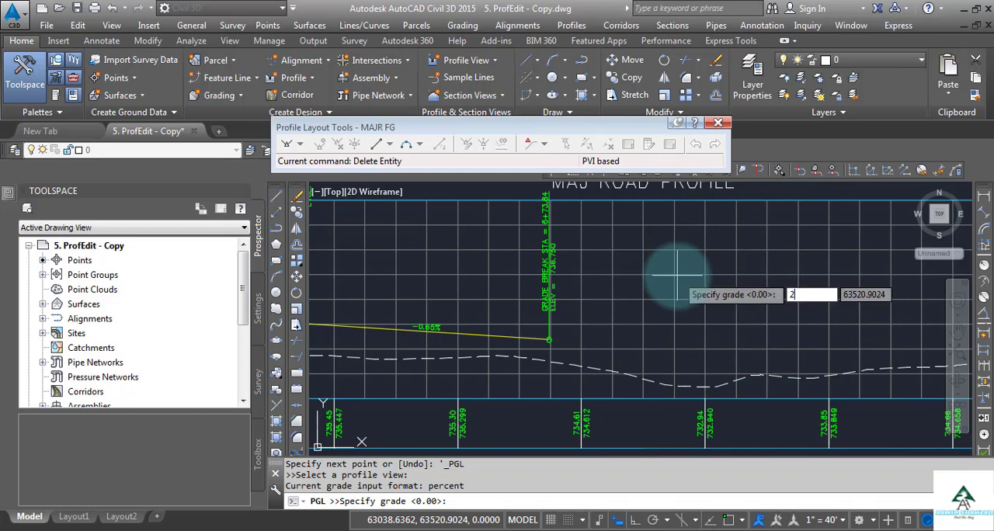
key(Return)
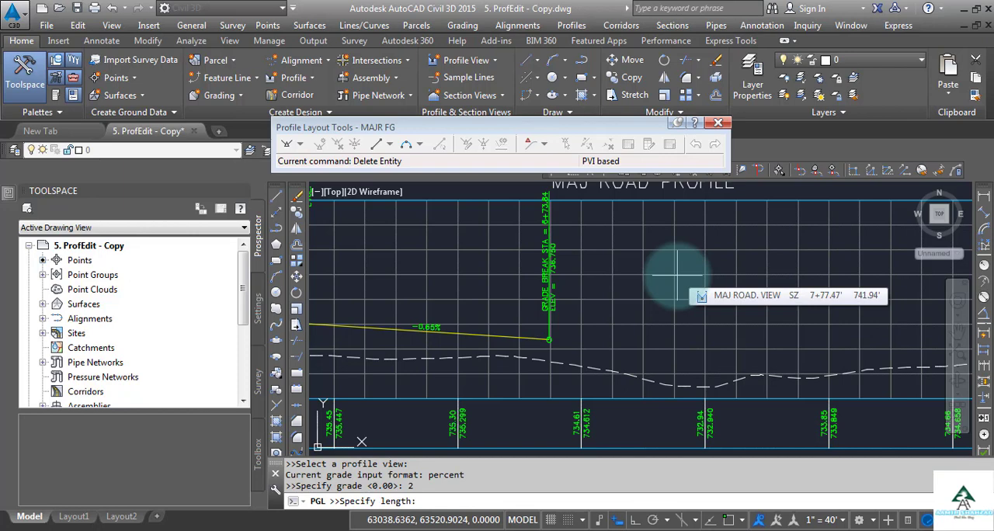
text(3)
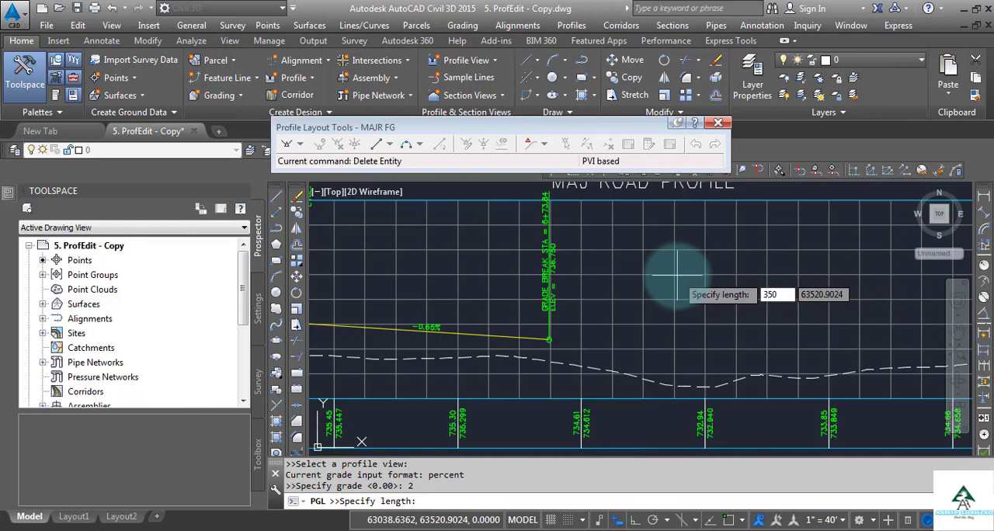
text(50)
key(Return)
scroll(660, 272, down, 5)
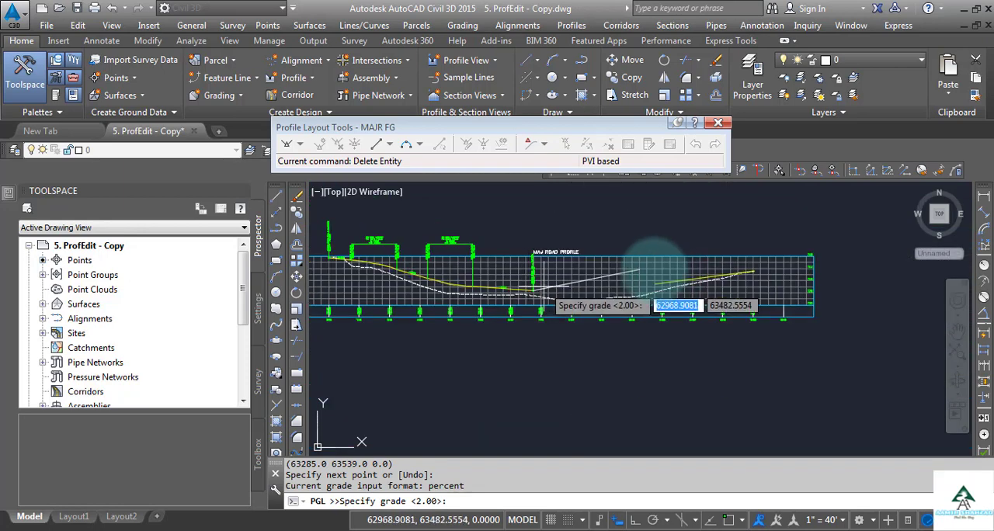
scroll(656, 268, up, 5)
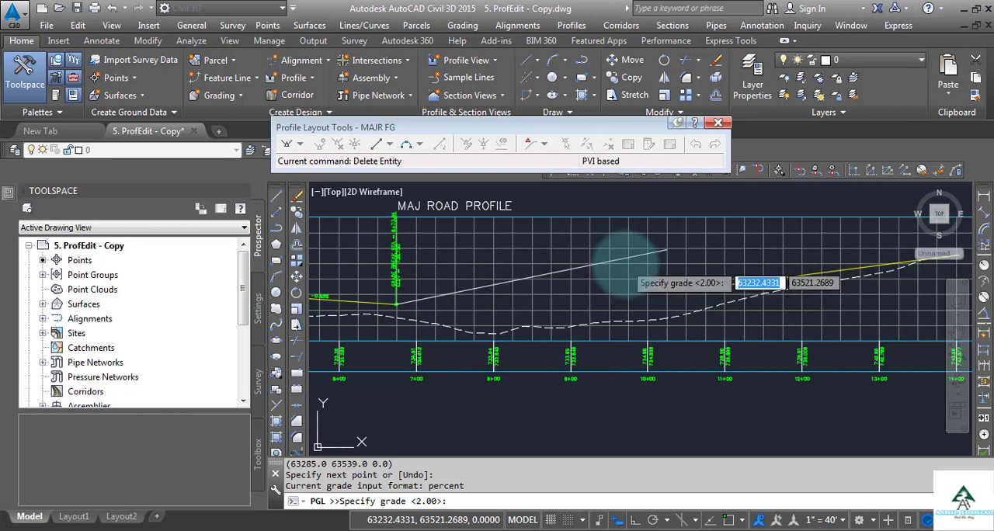
key(Escape)
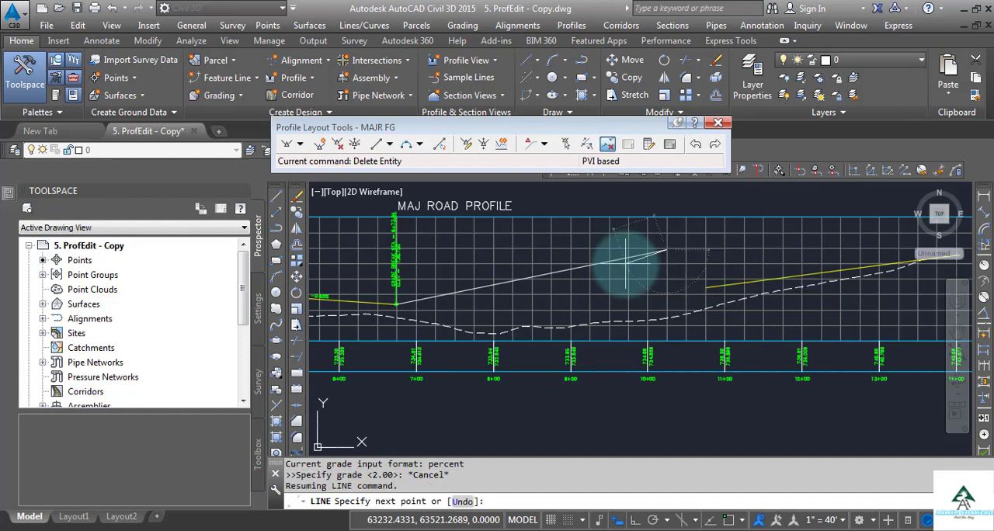
key(Escape)
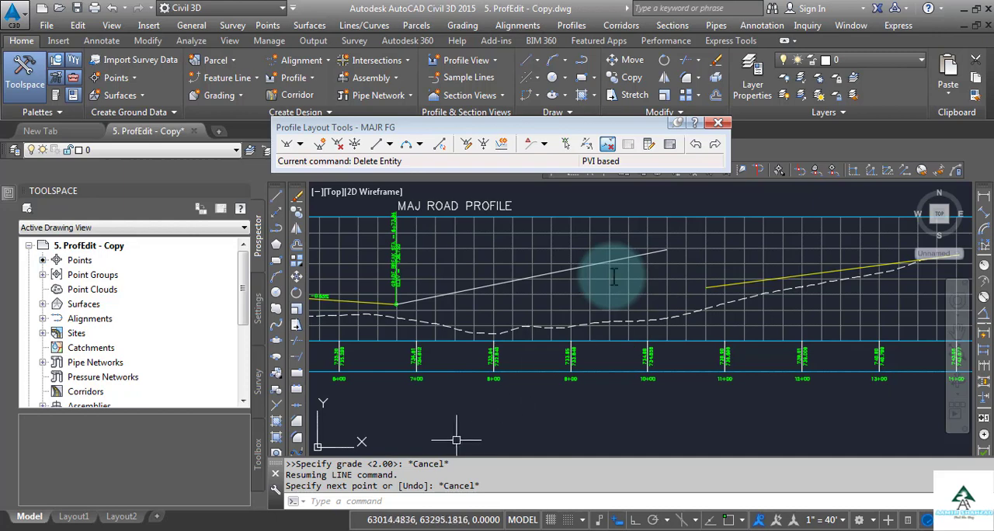
Start another line at the open endpoint of the remaining yellow tangent, near station 10+75
right_click(612, 411)
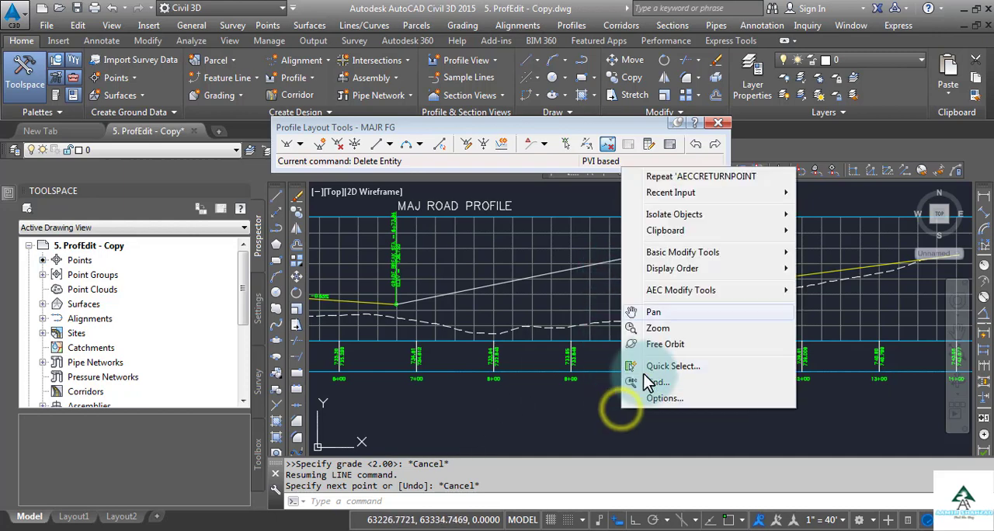
mouse_move(760, 194)
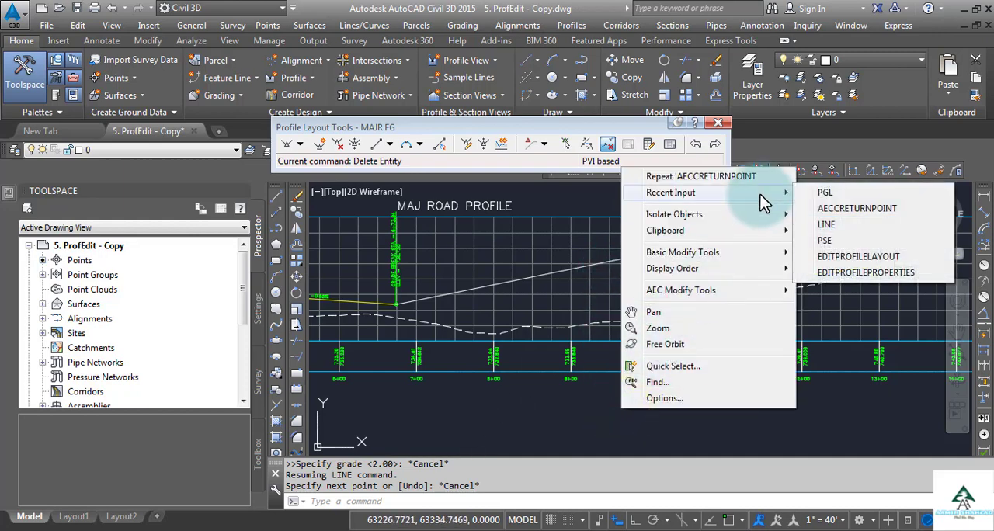
click(827, 225)
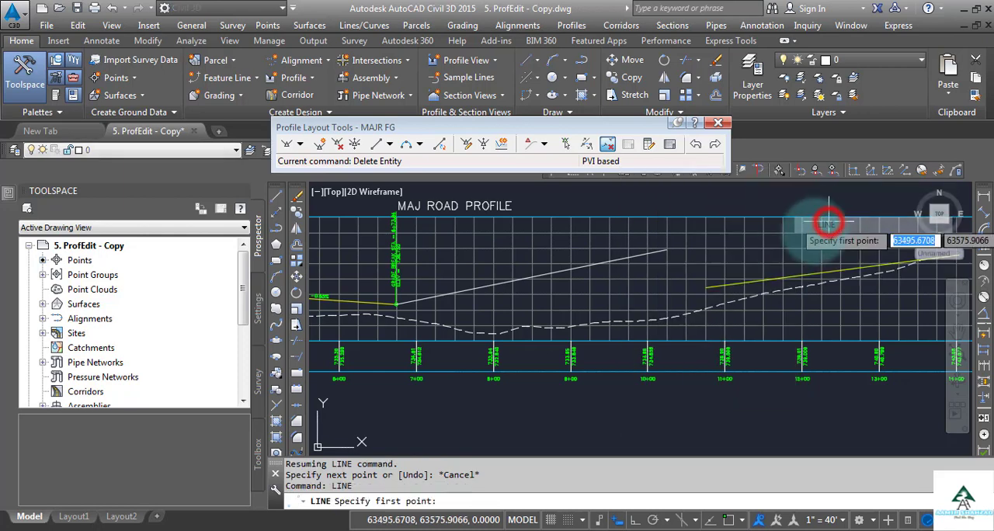
shift+right_click(645, 308)
click(689, 281)
scroll(677, 284, up, 4)
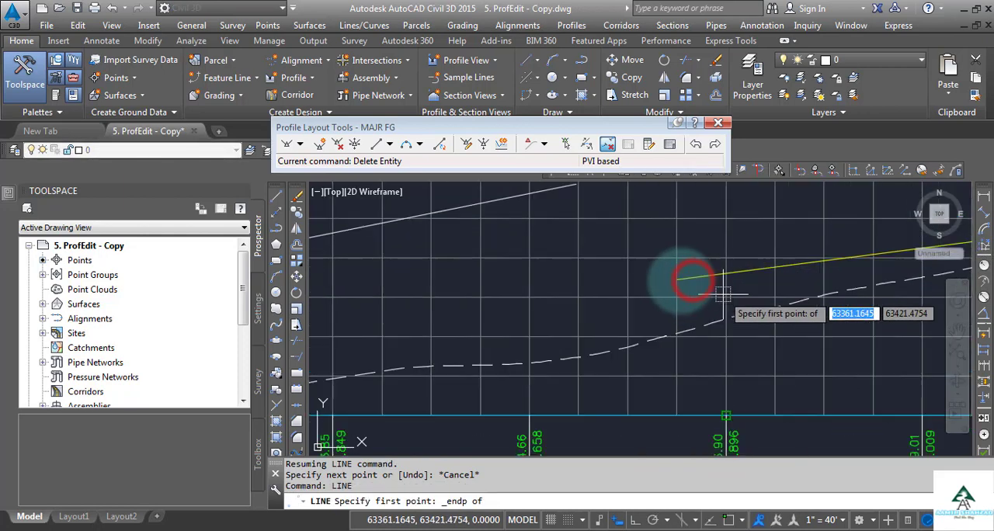
click(686, 285)
scroll(728, 345, down, 3)
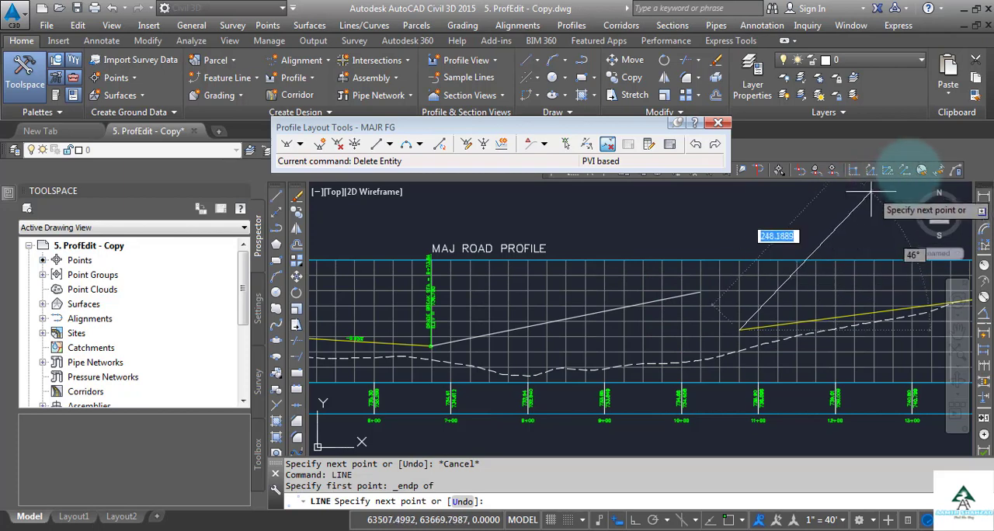
Draw the line backward with Profile Grade Length in the MAJ ROAD profile view, using grade -2 and length -350, and end it
click(909, 171)
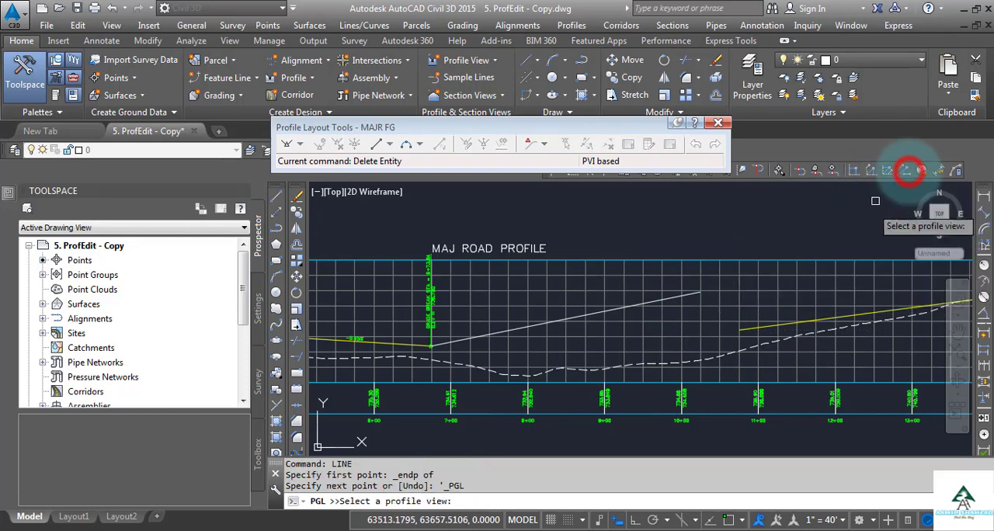
click(694, 261)
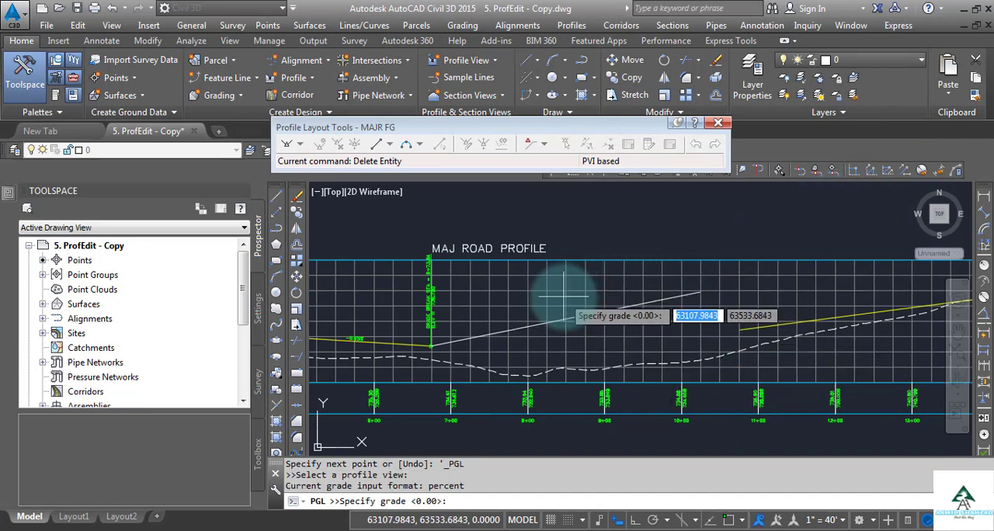
text(-)
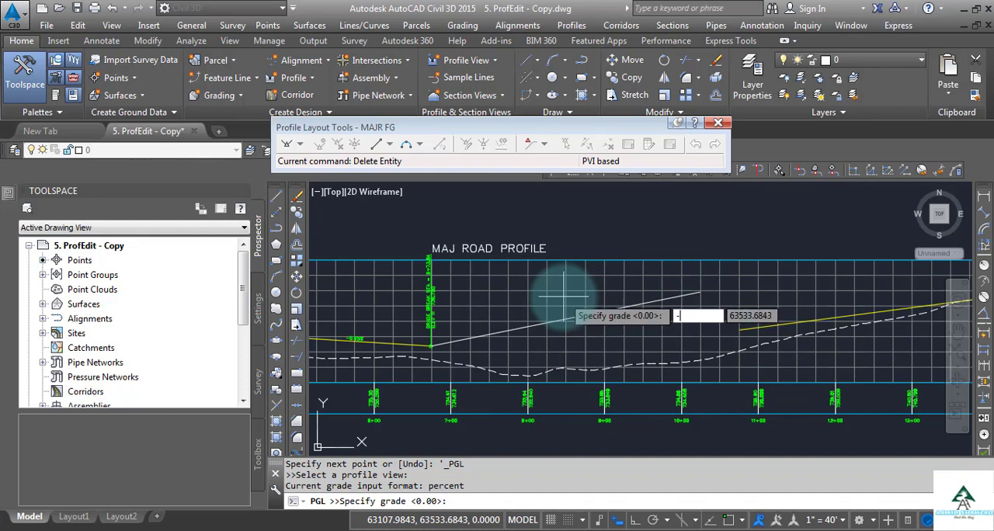
text(2)
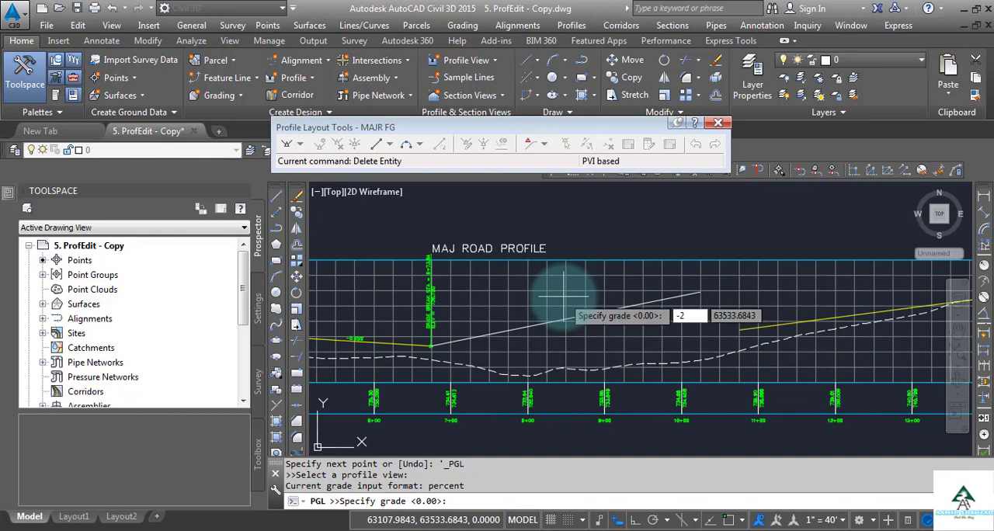
key(Return)
text(-35)
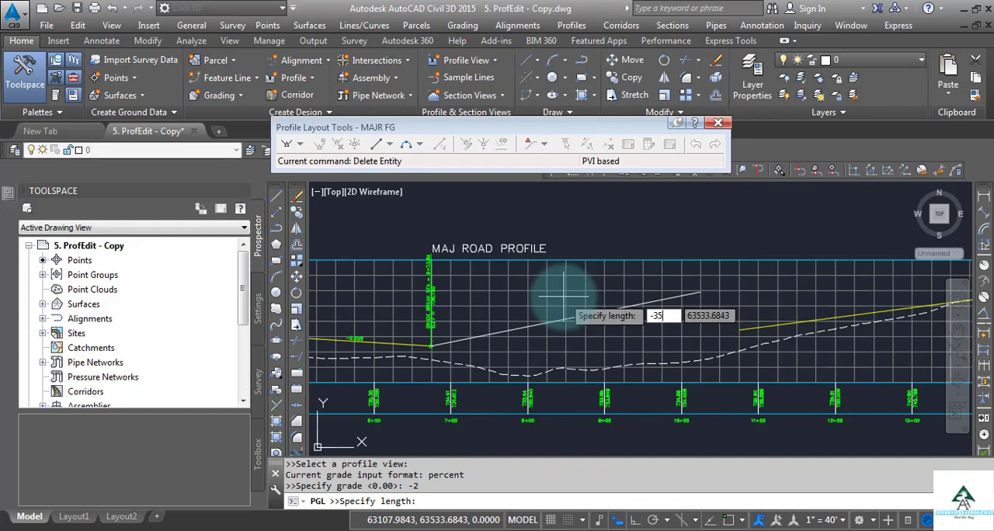
text(0)
key(Return)
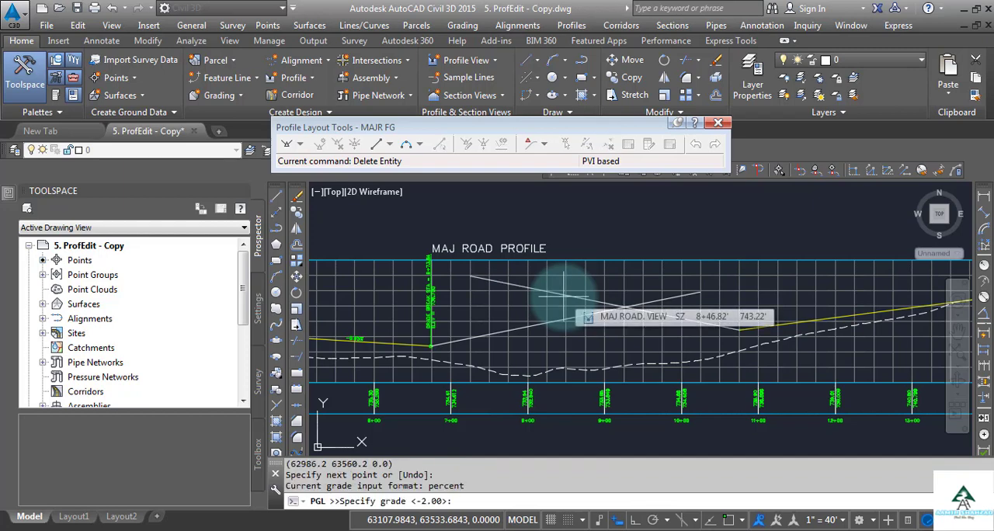
key(Escape)
key(Escape)
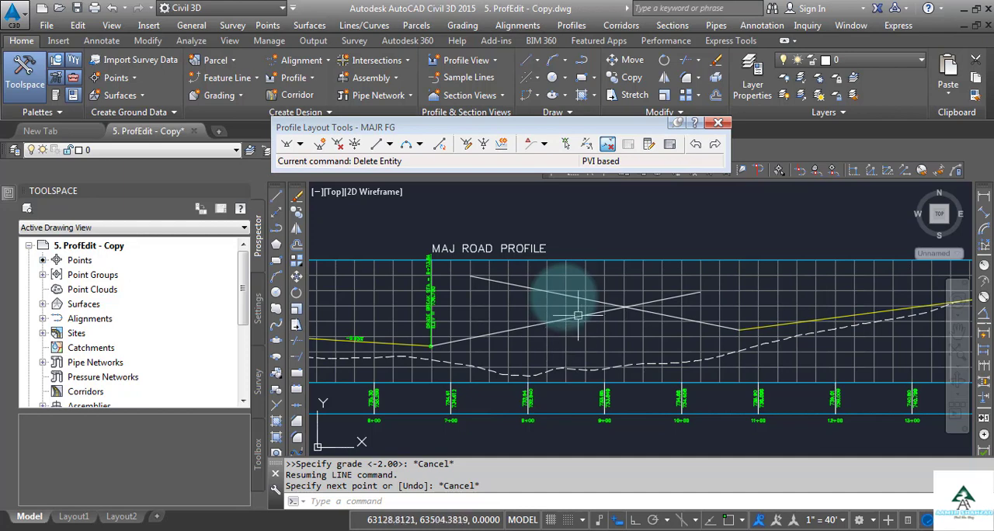
Start a Fixed Tangent (Two points) at the endpoint of the -0.65% tangent, at the station 6+73.84 grade break
click(390, 148)
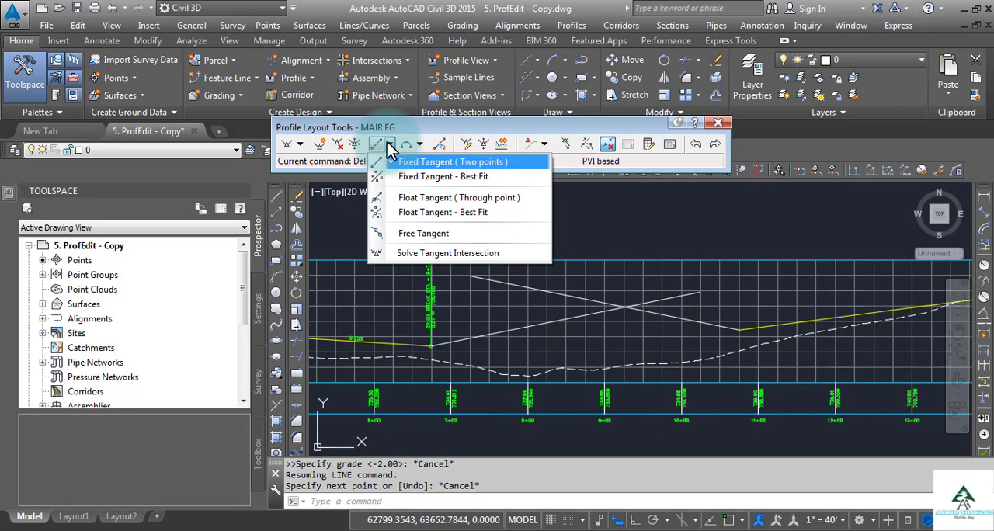
key(Down)
key(Down)
key(Down)
key(Down)
key(Down)
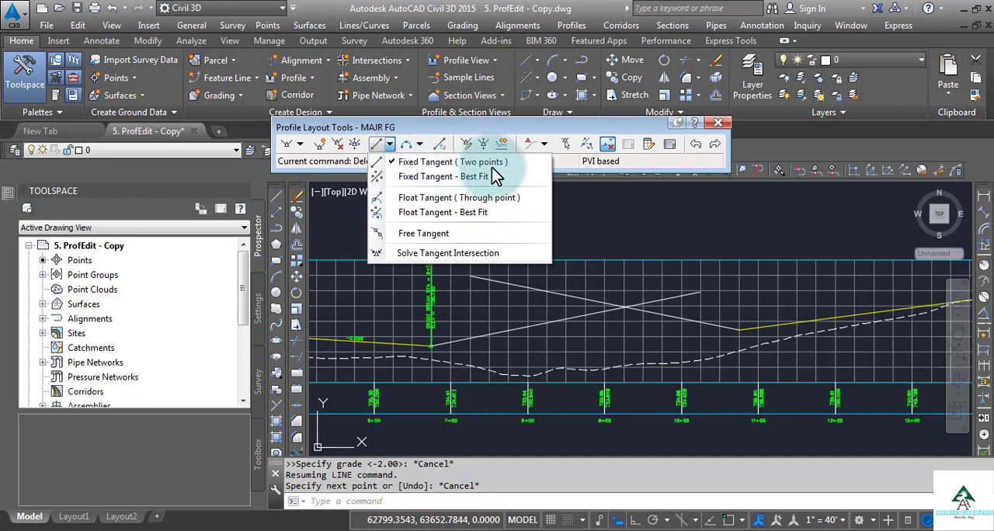
click(441, 167)
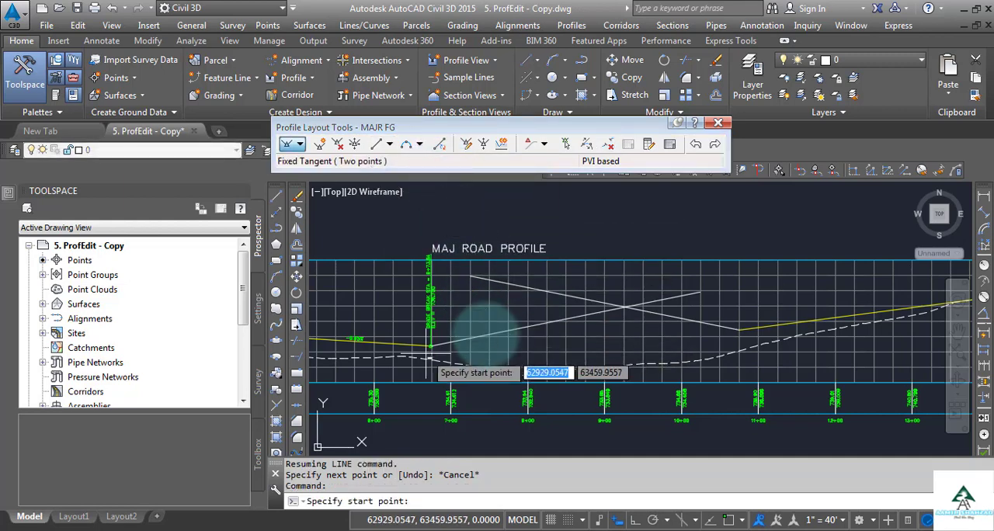
scroll(431, 348, up, 4)
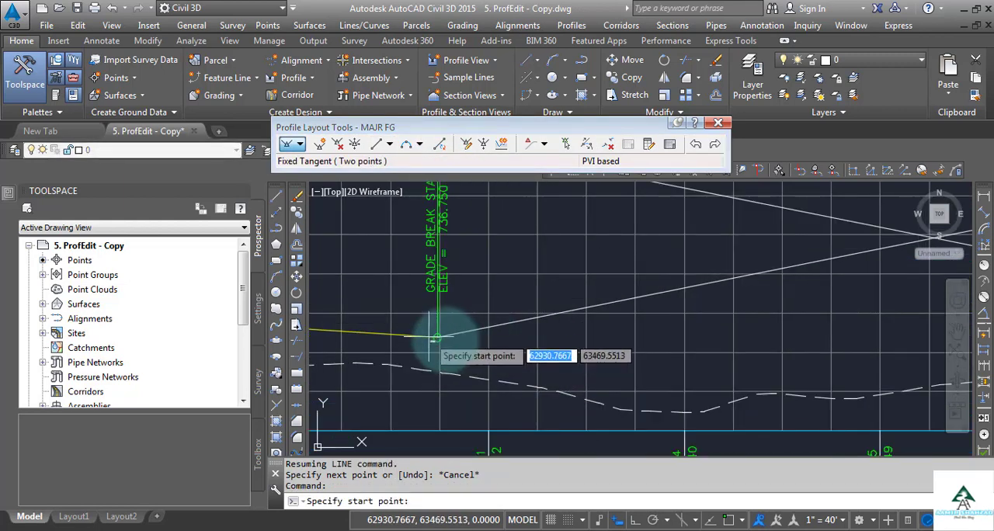
shift+right_click(444, 339)
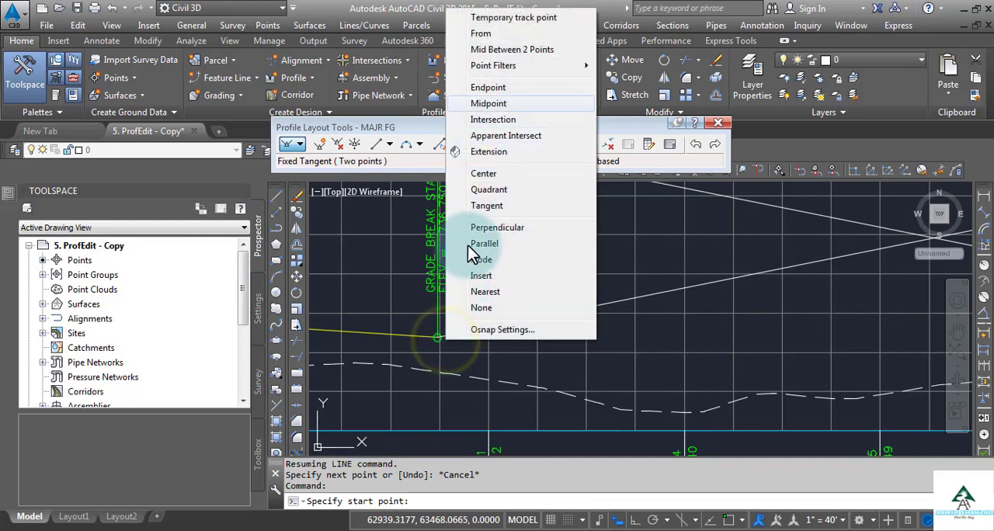
click(505, 88)
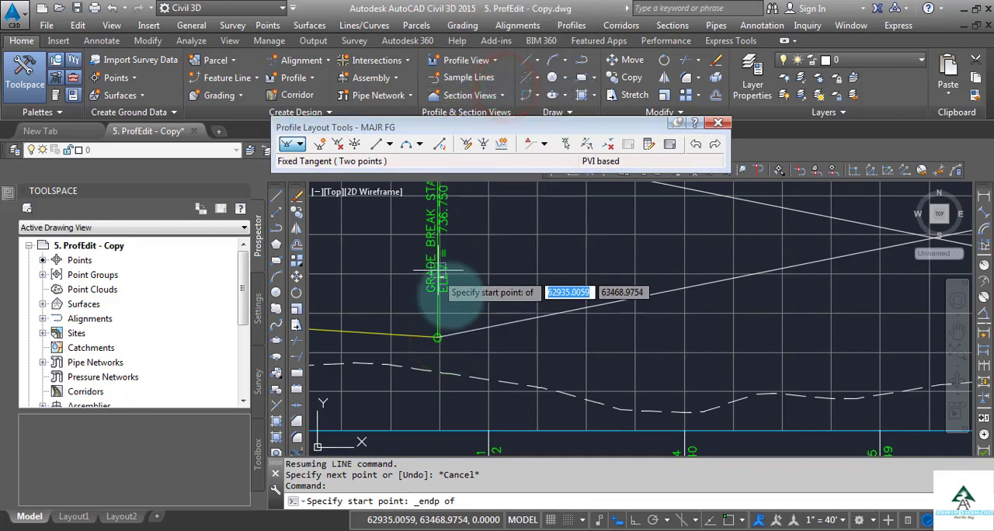
click(438, 339)
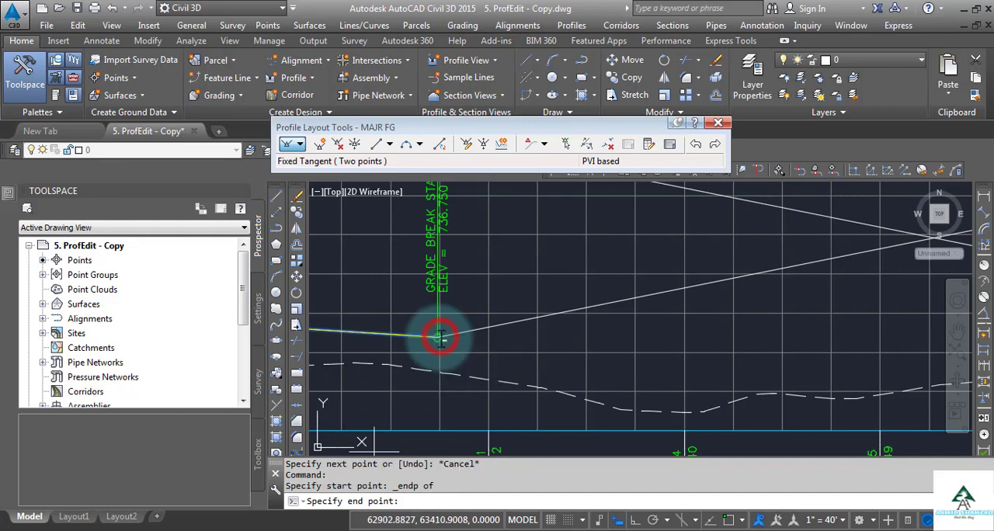
End the fixed tangent at the intersection of the two white construction lines
middle_drag(743, 303, 367, 348)
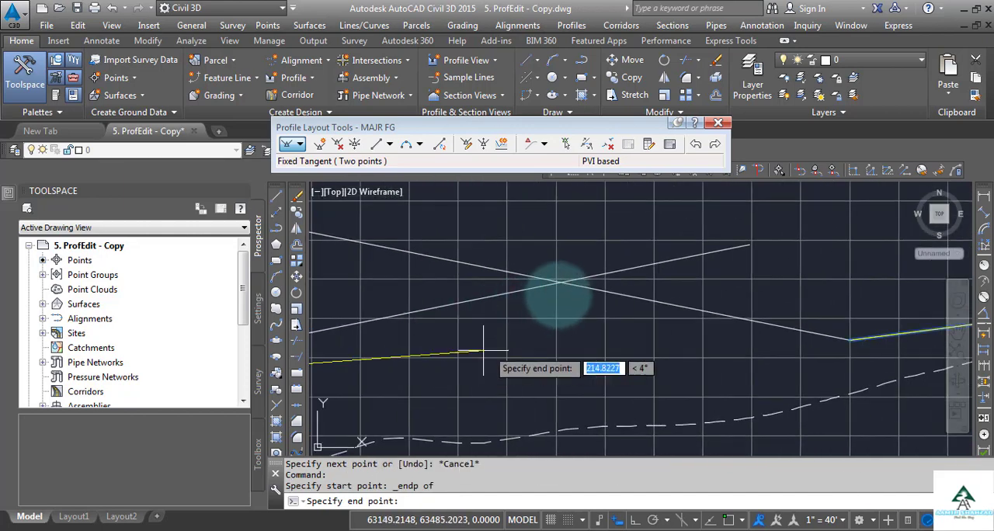
shift+right_click(569, 285)
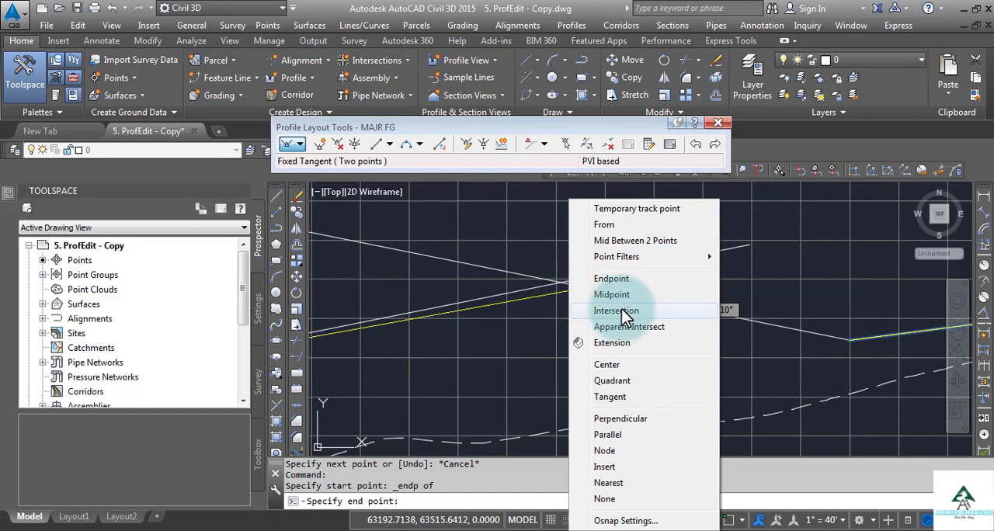
click(621, 311)
scroll(577, 287, up, 2)
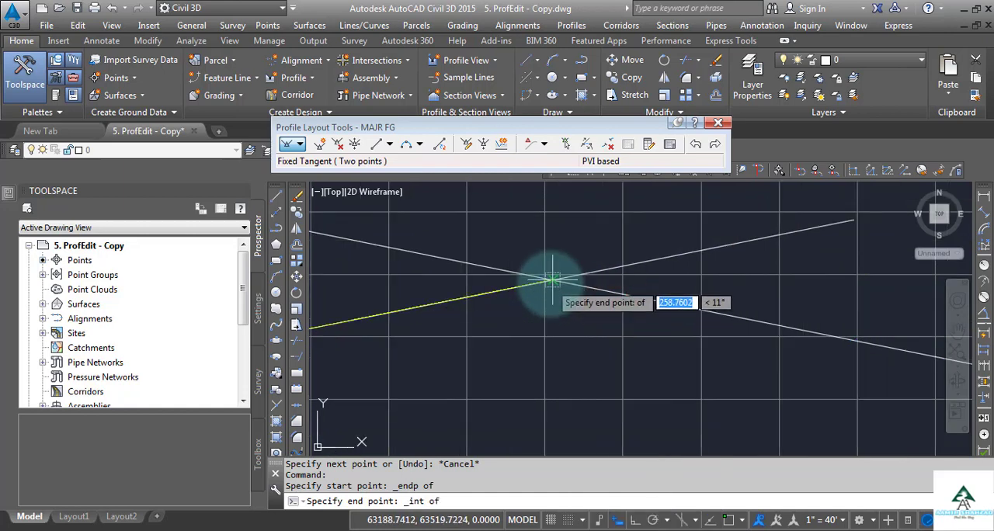
click(552, 280)
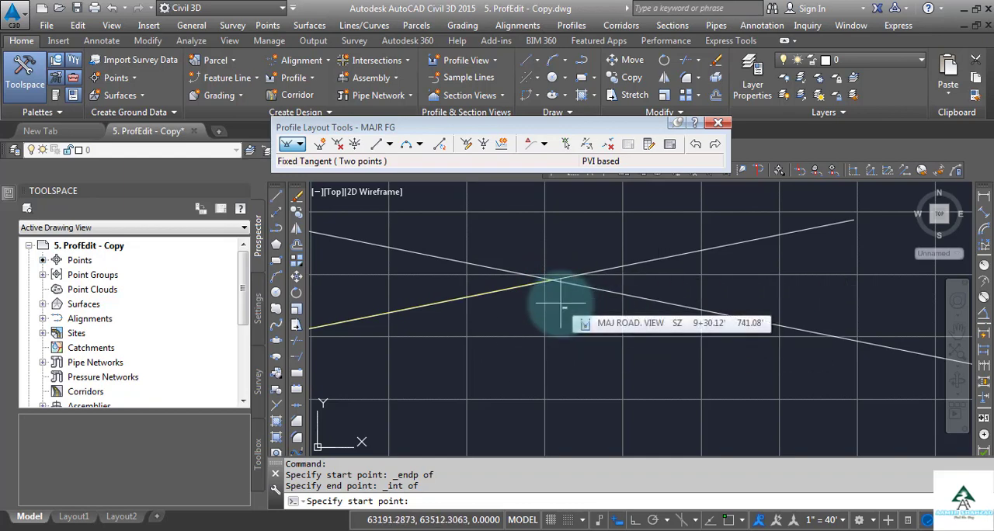
Draw a fixed tangent from the new crest endpoint at the construction lines' intersection to the existing tangent's endpoint at station 10+75
shift+right_click(475, 342)
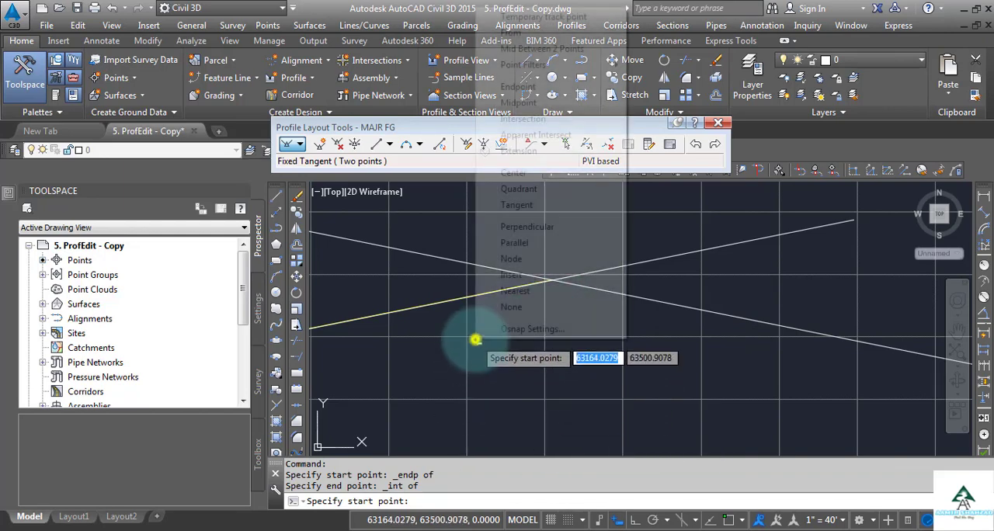
click(547, 86)
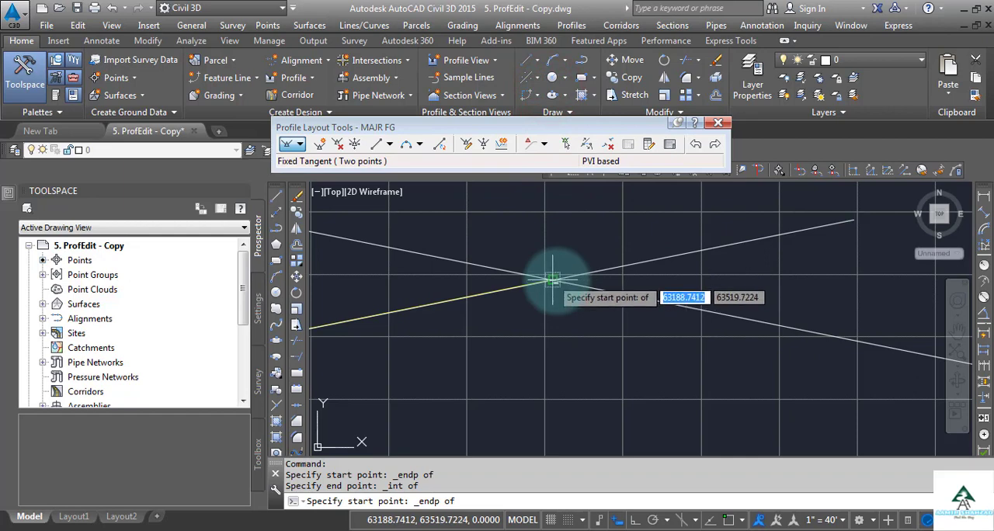
scroll(553, 281, up, 5)
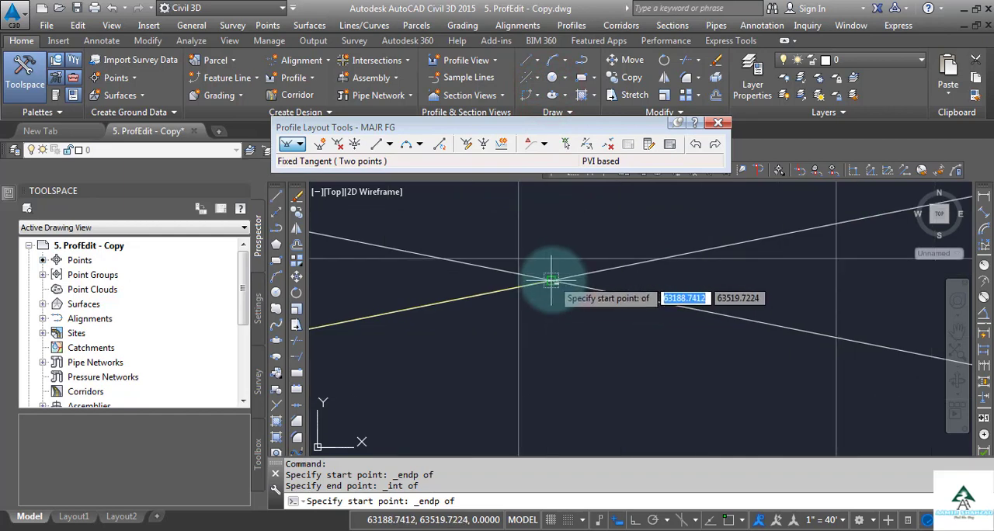
click(551, 284)
scroll(540, 267, down, 1)
scroll(544, 276, down, 3)
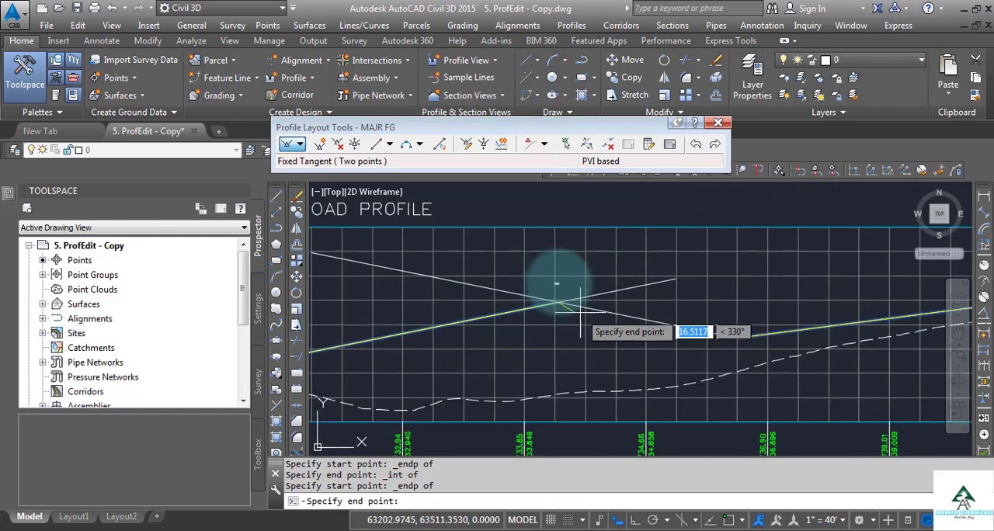
shift+right_click(690, 330)
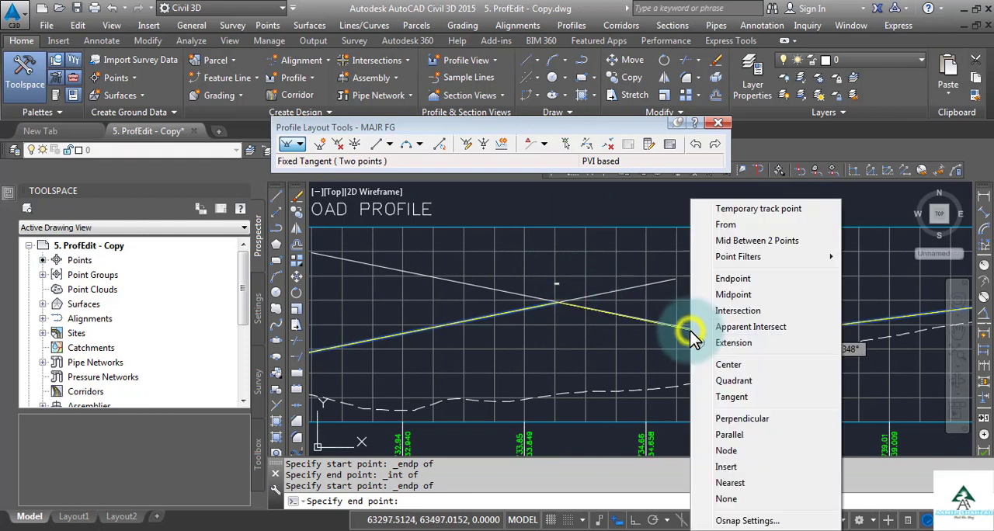
click(741, 279)
scroll(751, 327, up, 3)
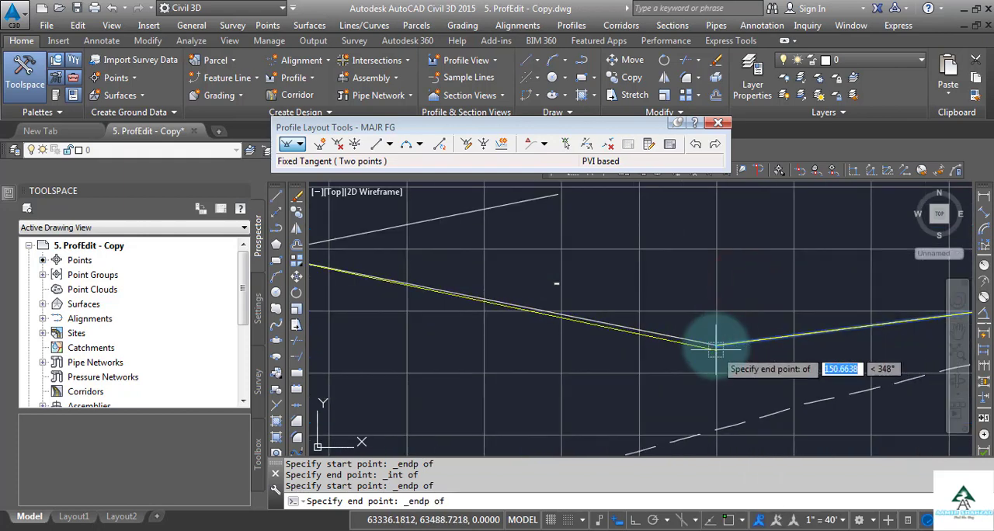
click(715, 346)
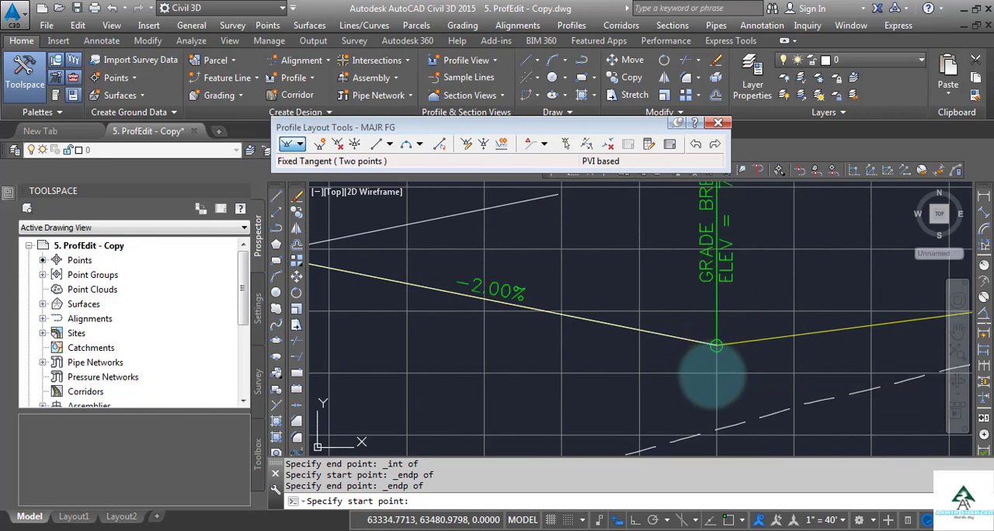
key(Return)
Erase the two white construction lines crossing at the crest in the MAJ ROAD profile view
scroll(715, 345, down, 3)
scroll(715, 346, down, 4)
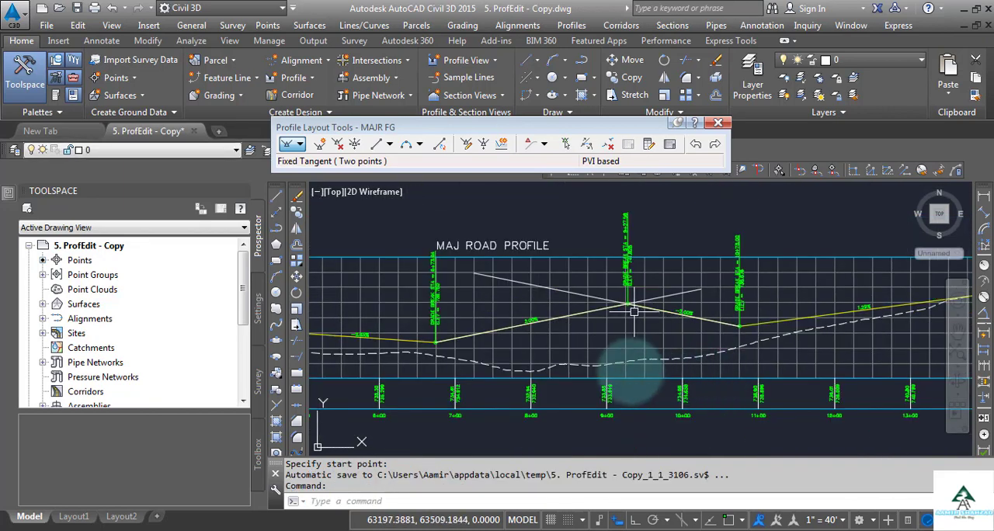
scroll(633, 311, up, 2)
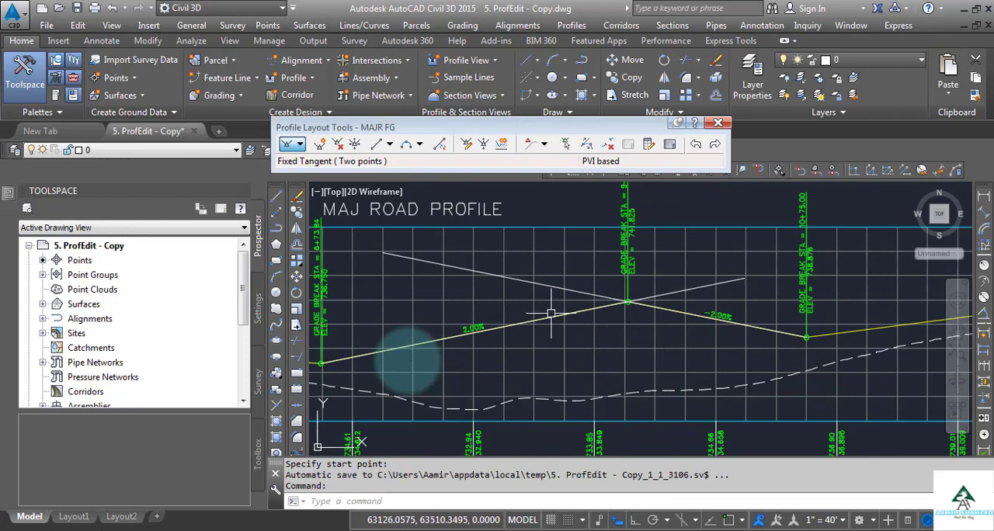
click(549, 286)
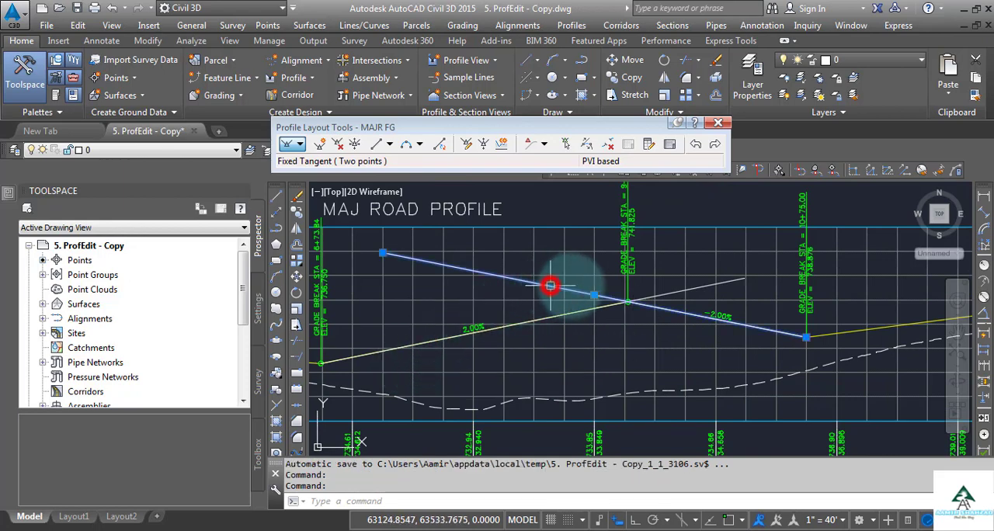
click(697, 289)
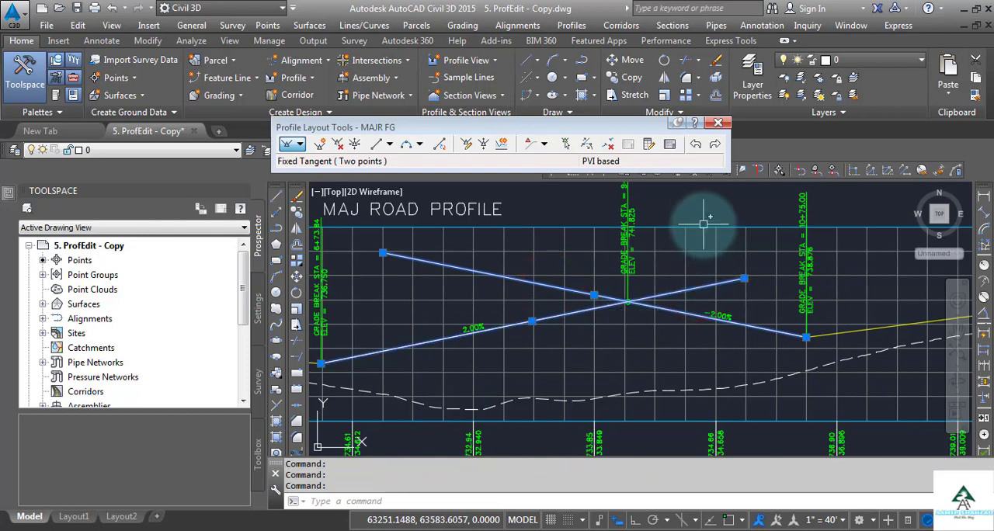
key(Delete)
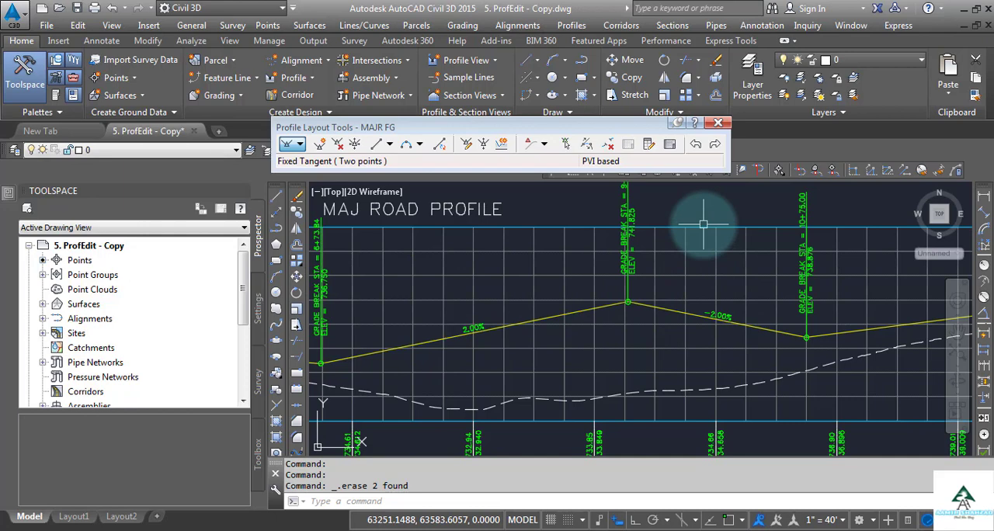
Add a Free Vertical Parabola (PVI based) at the station 6+73.84 grade break with the default curve length of 150 feet
scroll(842, 306, down, 2)
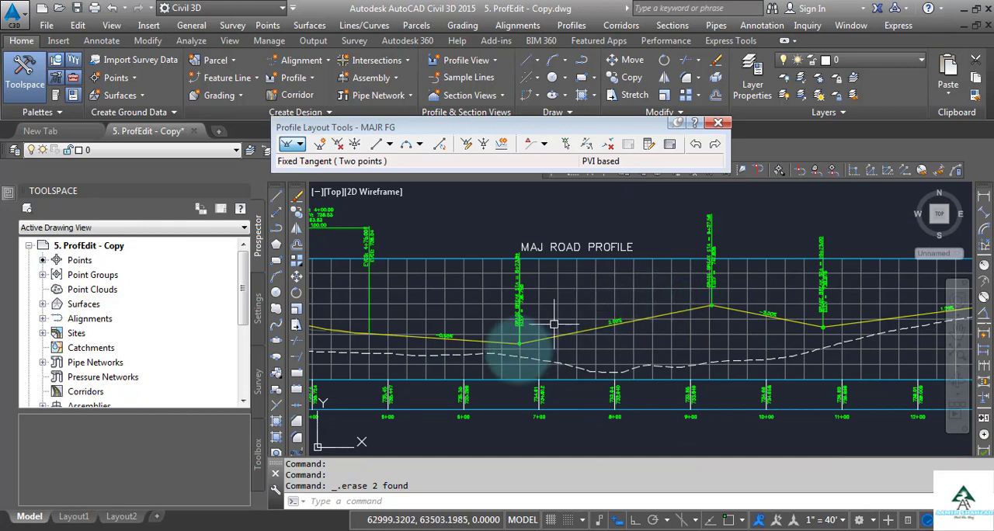
scroll(518, 349, up, 2)
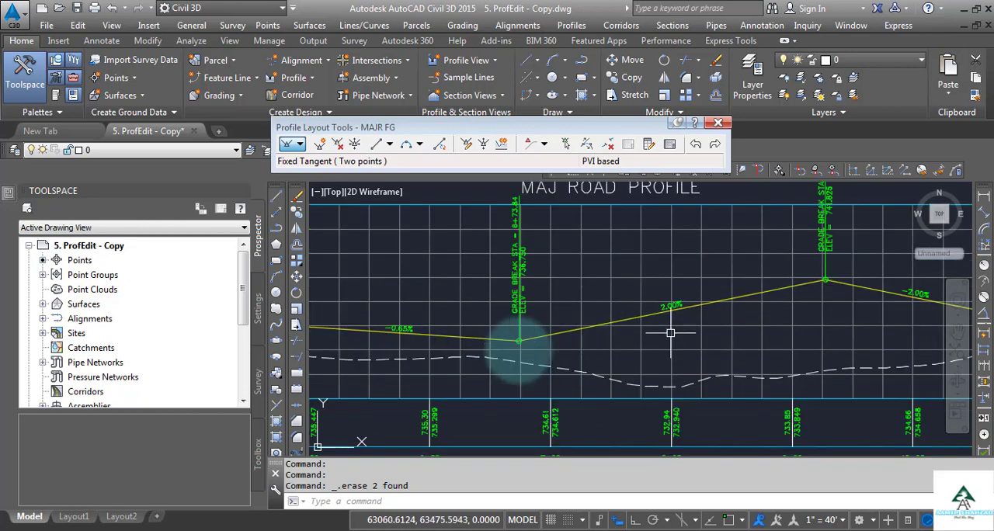
click(420, 145)
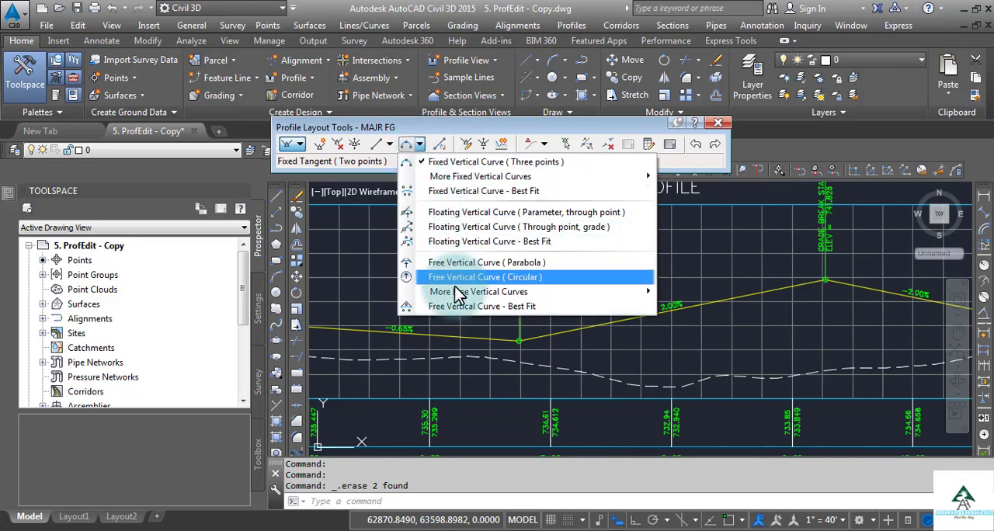
mouse_move(458, 296)
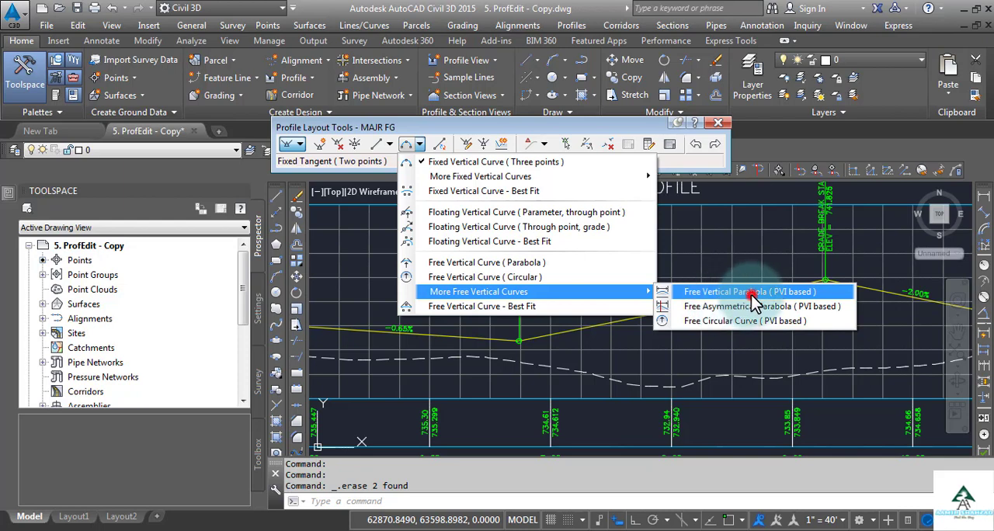
click(751, 298)
scroll(525, 376, up, 2)
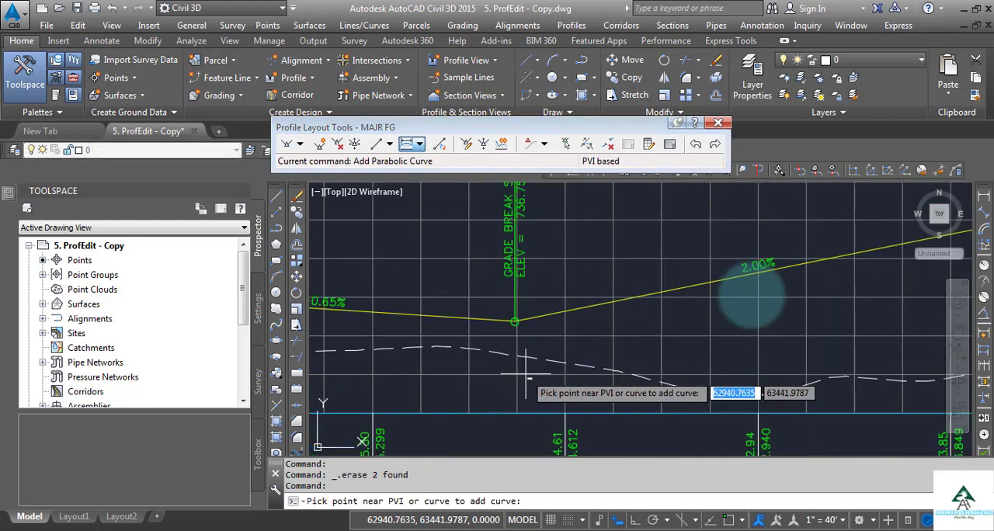
scroll(536, 347, up, 4)
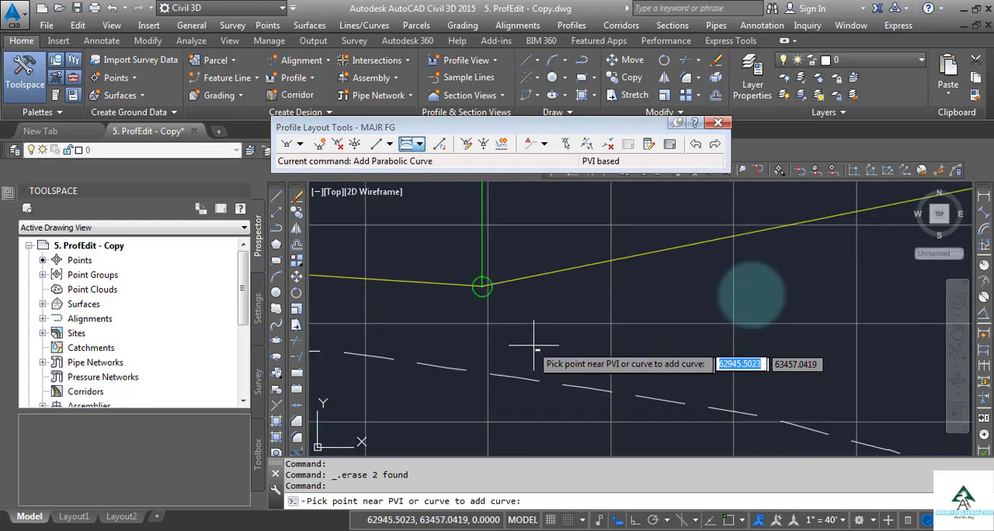
click(498, 300)
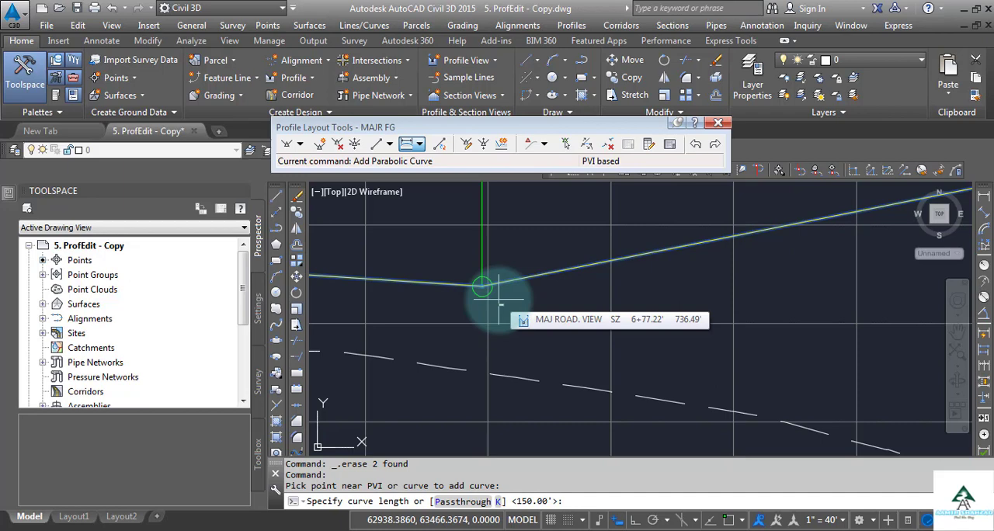
key(Return)
Add a parabolic vertical curve 100 feet long at the crest PVI between the 2.00% and -2.00% tangents
scroll(499, 303, down, 5)
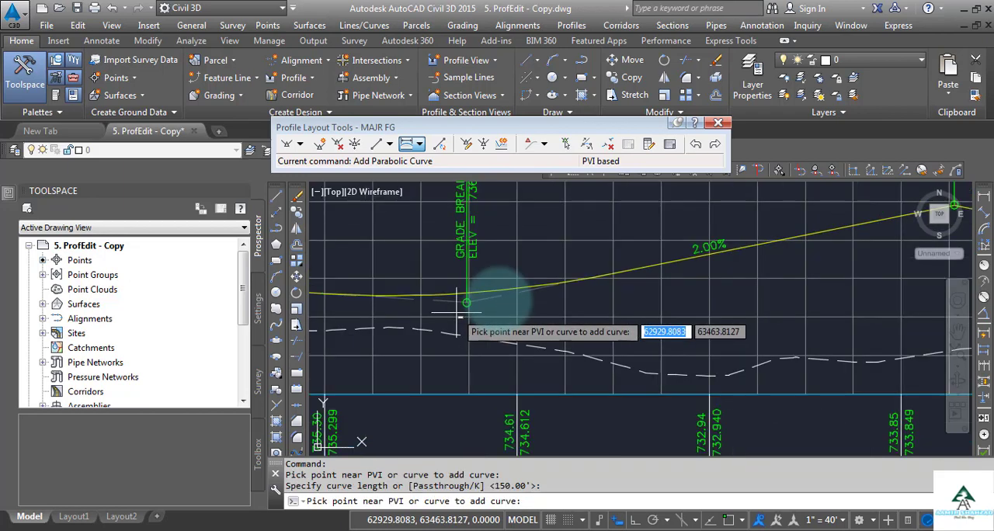
scroll(797, 263, up, 3)
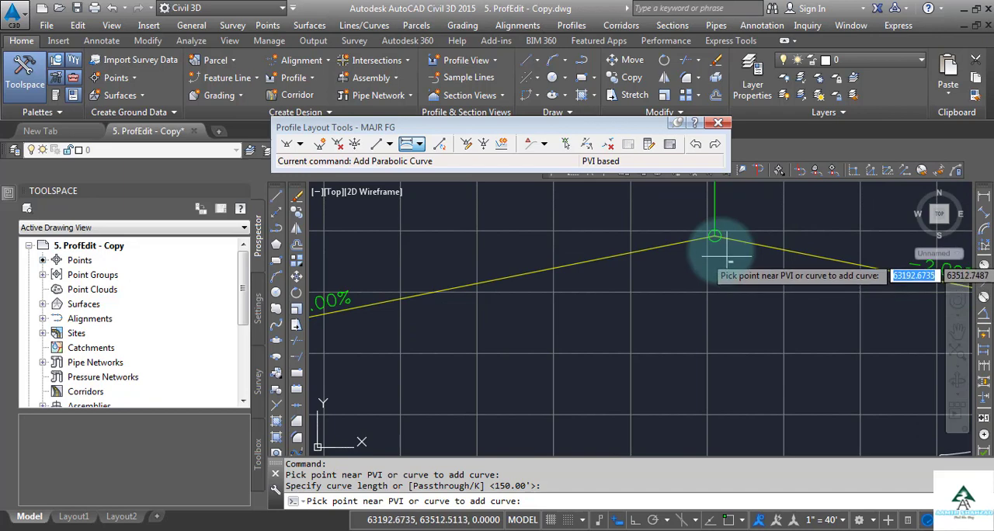
click(720, 251)
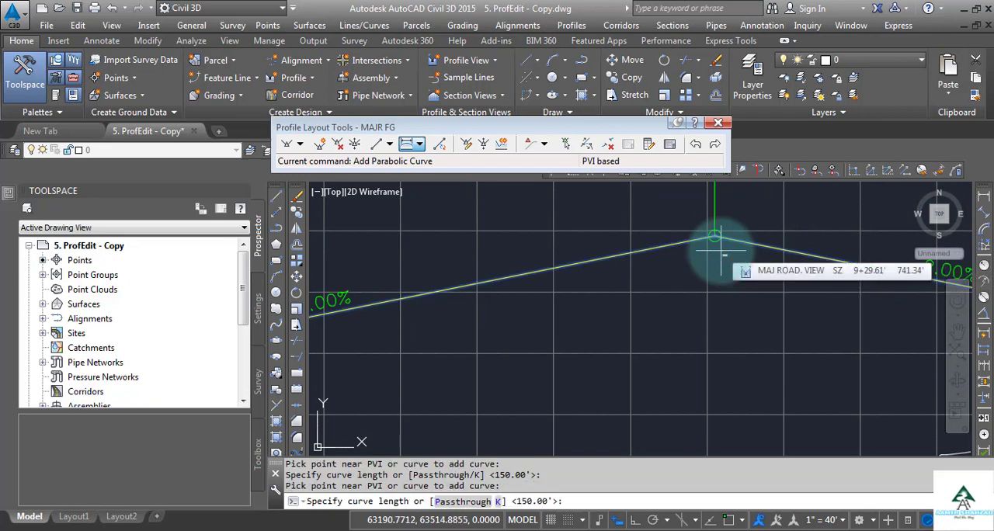
text(10)
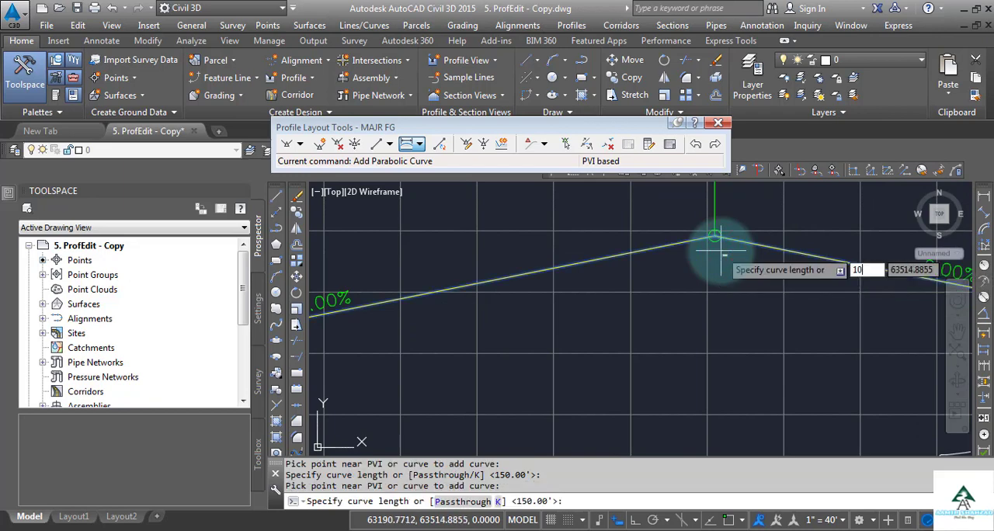
text(0)
key(Return)
Add a 100-foot parabolic vertical curve at the station 10+75 sag PVI and end the command
scroll(718, 248, down, 3)
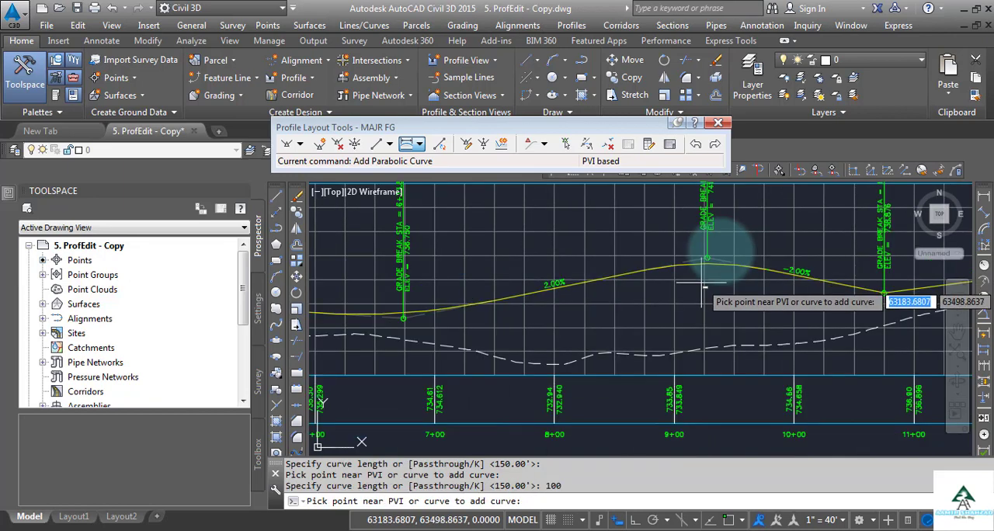
scroll(649, 268, up, 3)
scroll(646, 268, up, 2)
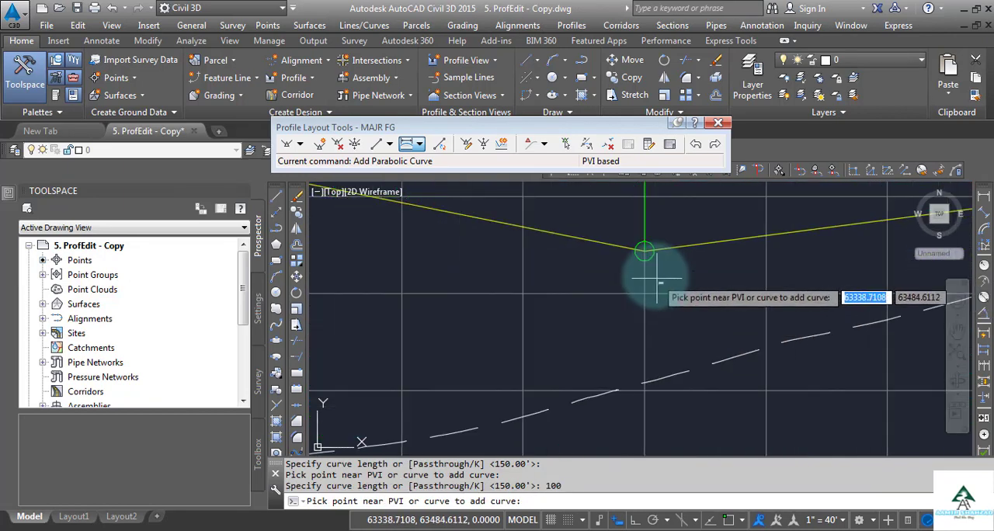
click(656, 277)
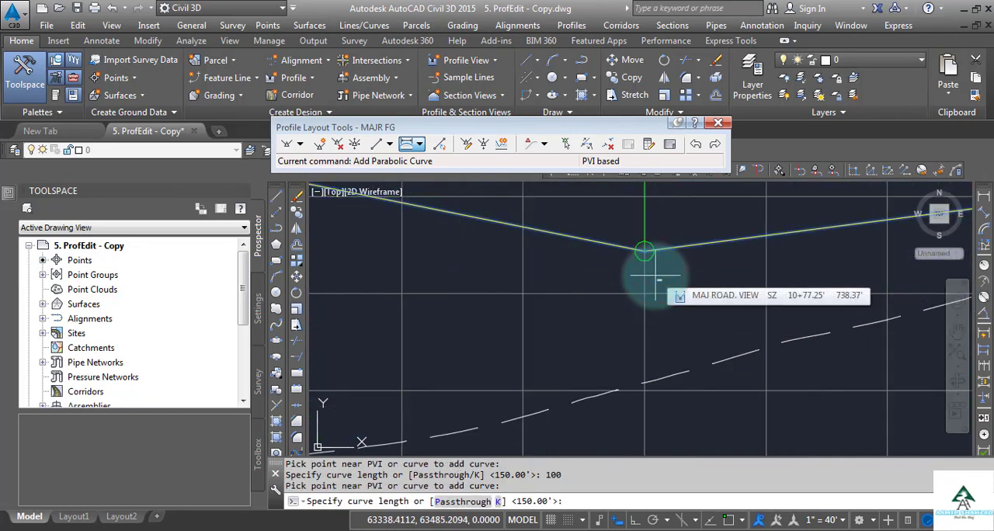
text(100)
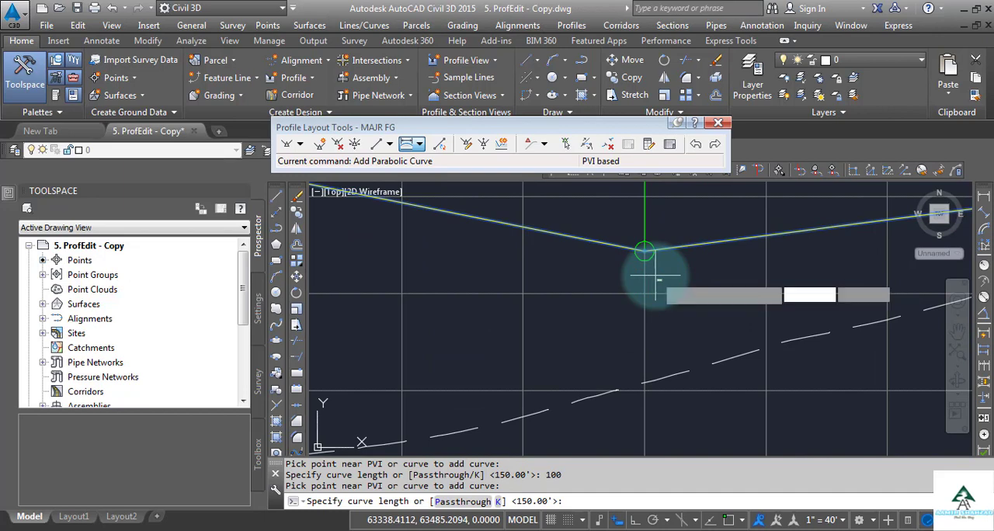
key(Return)
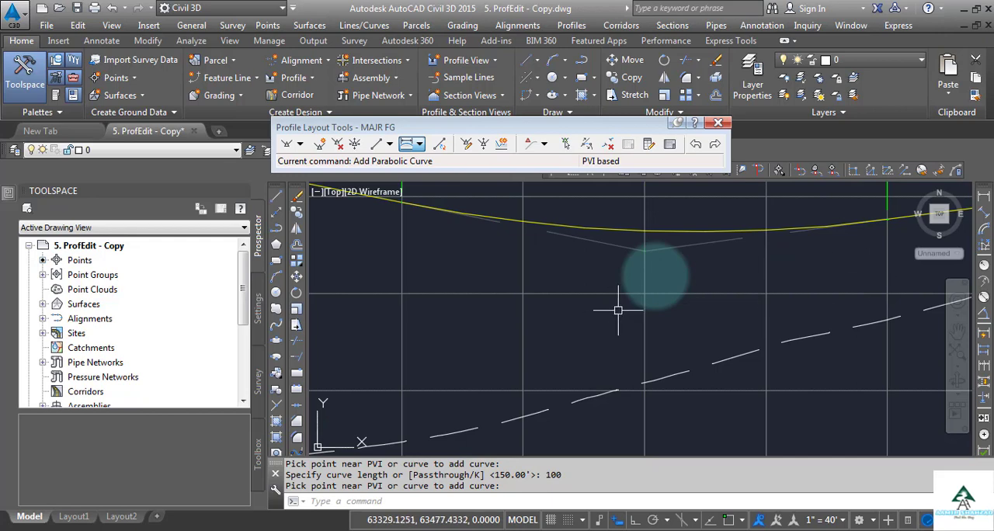
Examine the whole MAJ ROAD profile and where its alignment meets Center St. at both ends in plan
scroll(655, 274, down, 4)
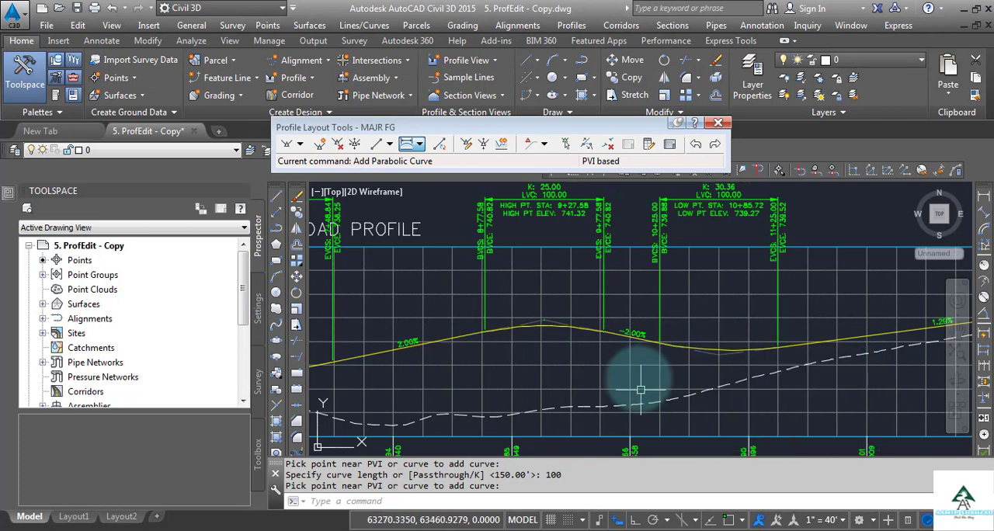
scroll(638, 378, down, 2)
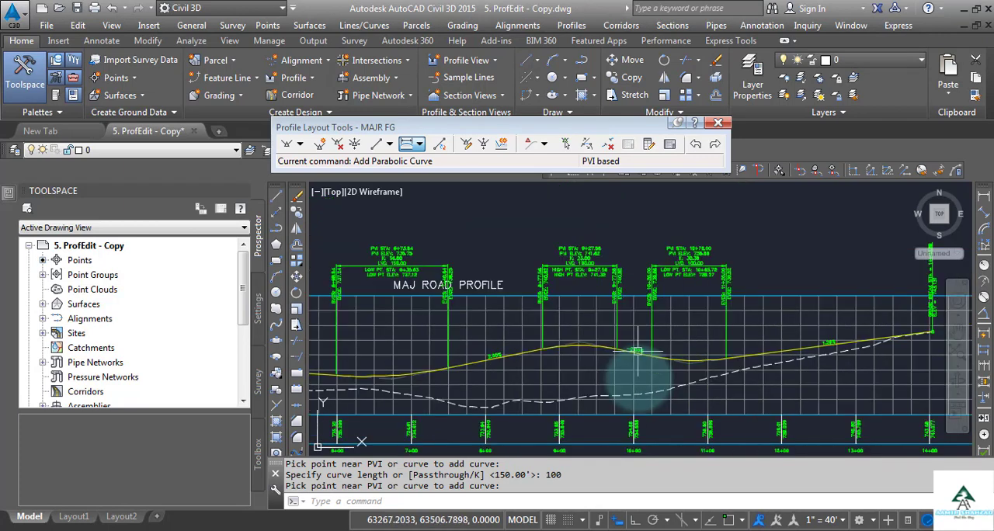
scroll(628, 335, down, 4)
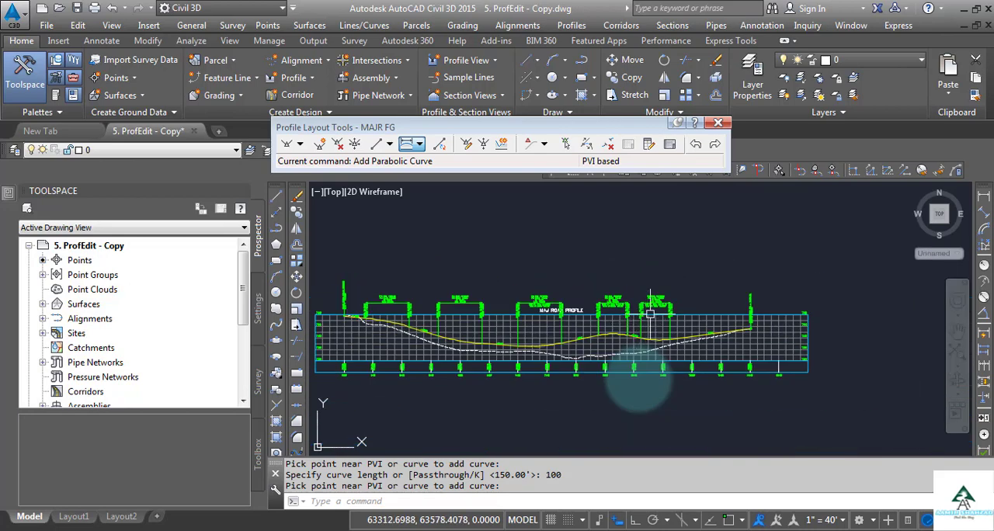
mouse_move(399, 321)
middle_down()
mouse_move(595, 298)
mouse_move(677, 274)
mouse_move(639, 288)
middle_up()
middle_drag(494, 359, 642, 362)
scroll(358, 330, up, 3)
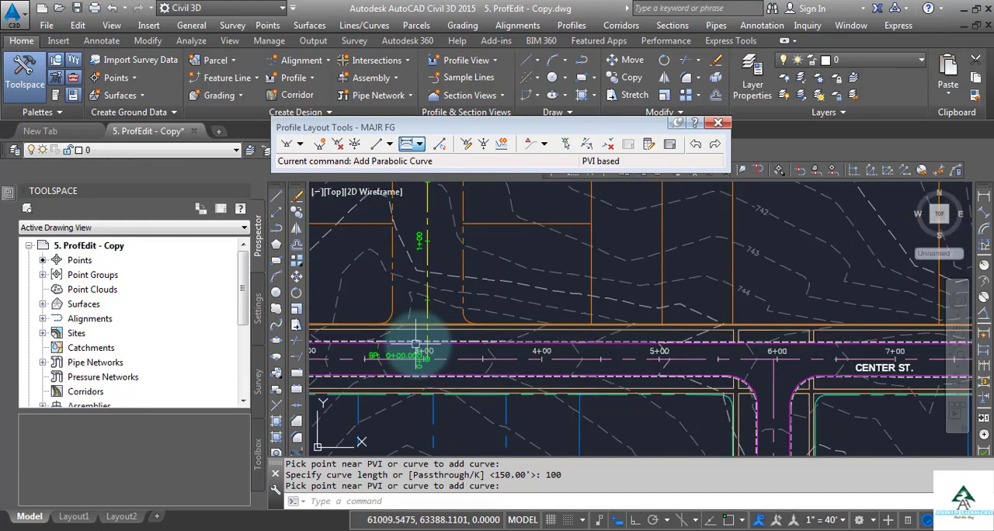
scroll(413, 351, up, 2)
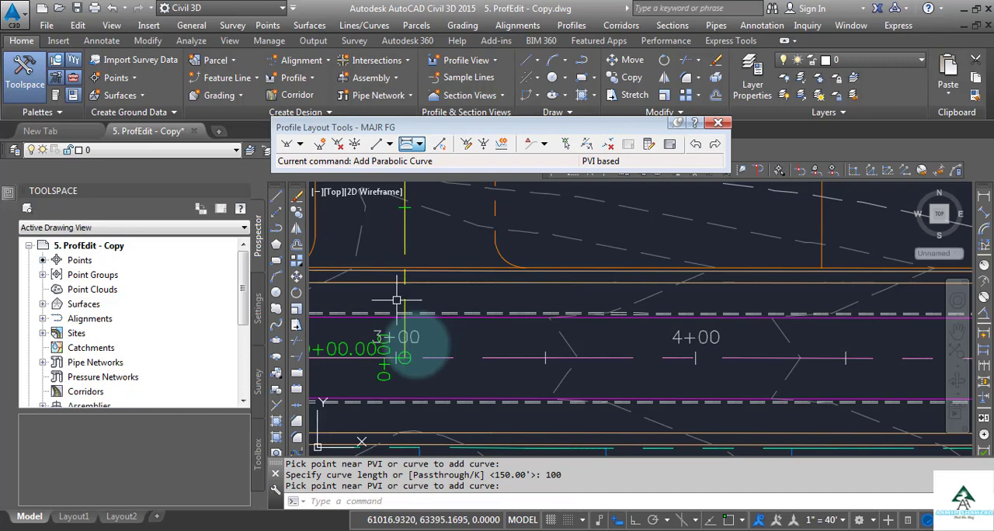
scroll(403, 346, down, 4)
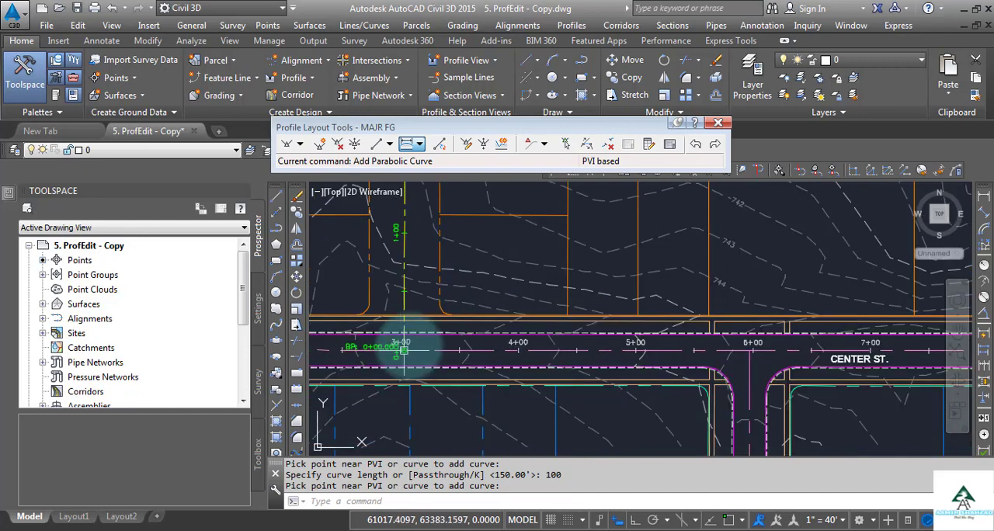
scroll(536, 326, down, 4)
scroll(863, 324, up, 6)
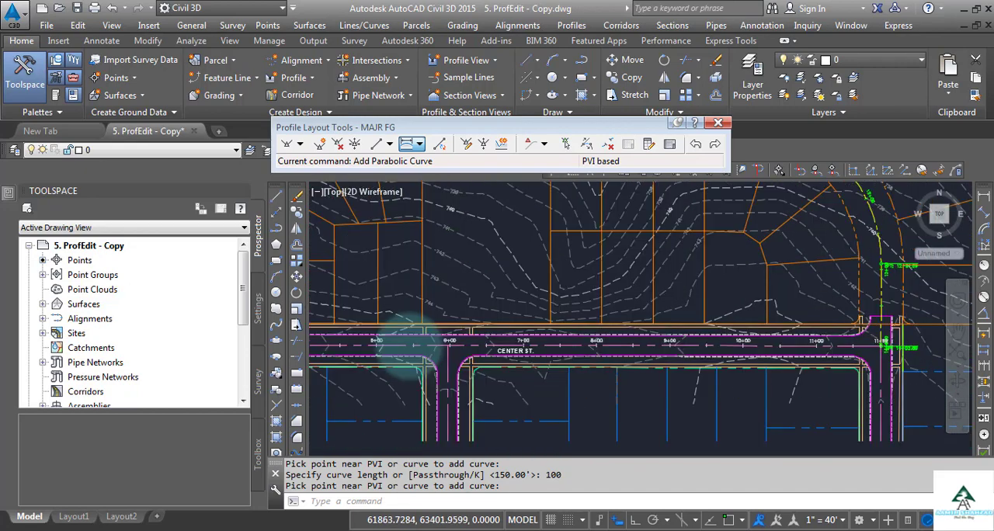
Examine where the MAJ ROAD centerline crosses the Center St. pavement edge at the road's end and at its beginning
middle_drag(891, 333, 719, 326)
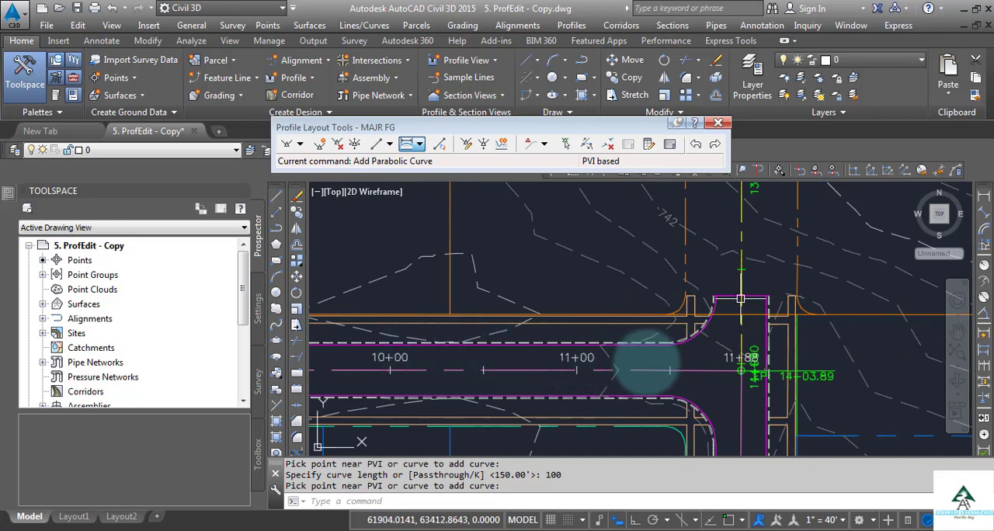
scroll(750, 365, up, 2)
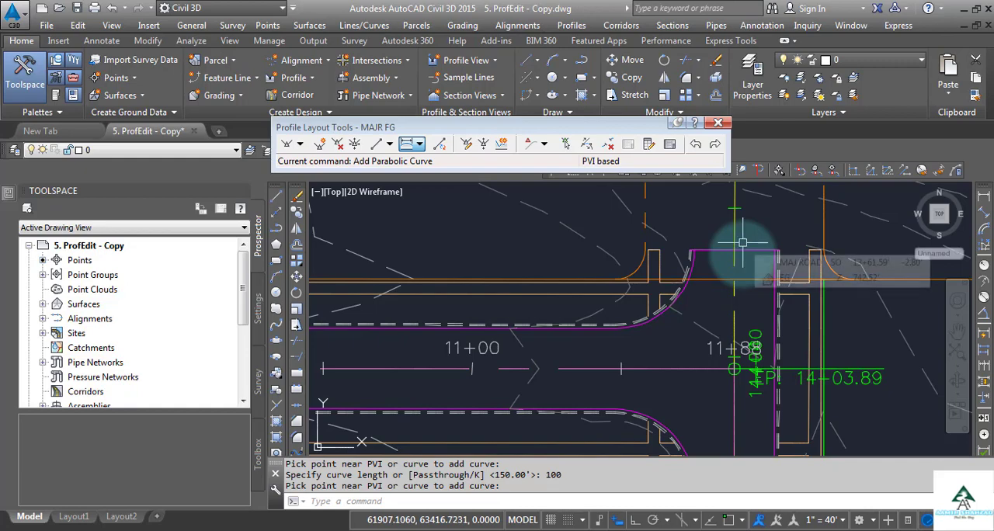
scroll(711, 285, down, 5)
scroll(711, 285, down, 3)
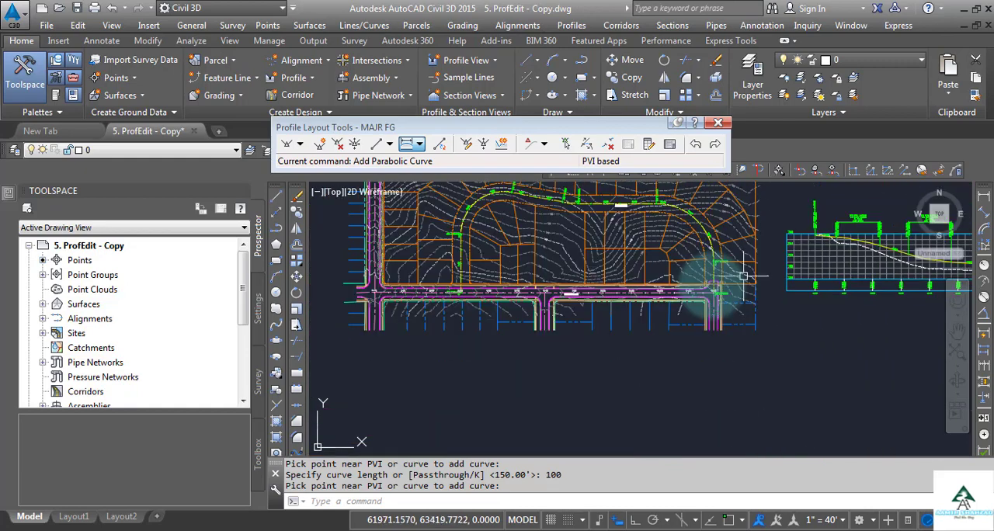
scroll(811, 236, up, 4)
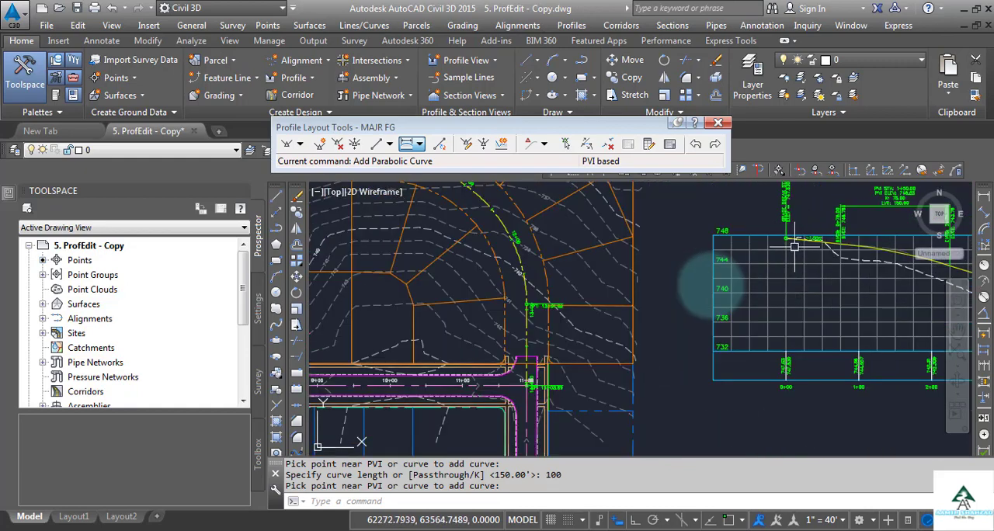
scroll(865, 242, down, 5)
scroll(481, 295, up, 5)
scroll(481, 297, up, 5)
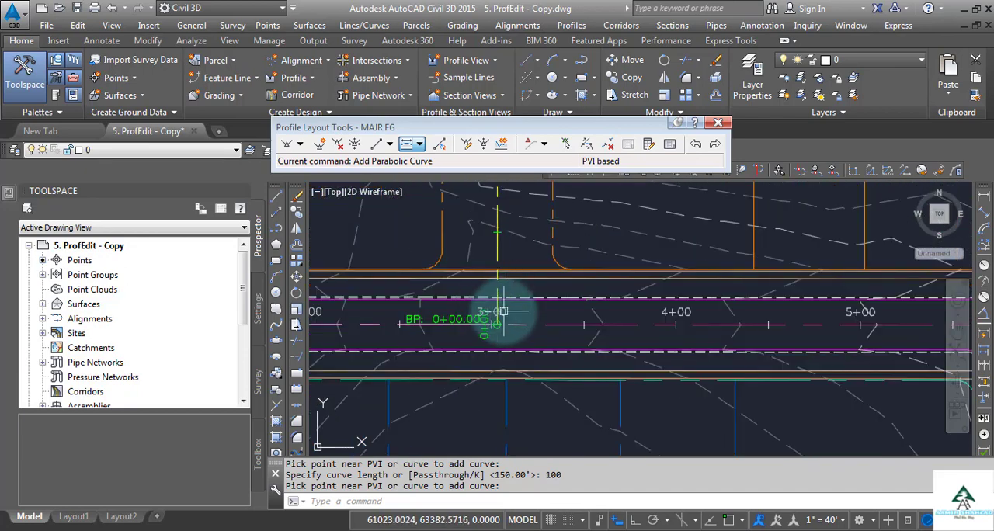
scroll(501, 314, up, 4)
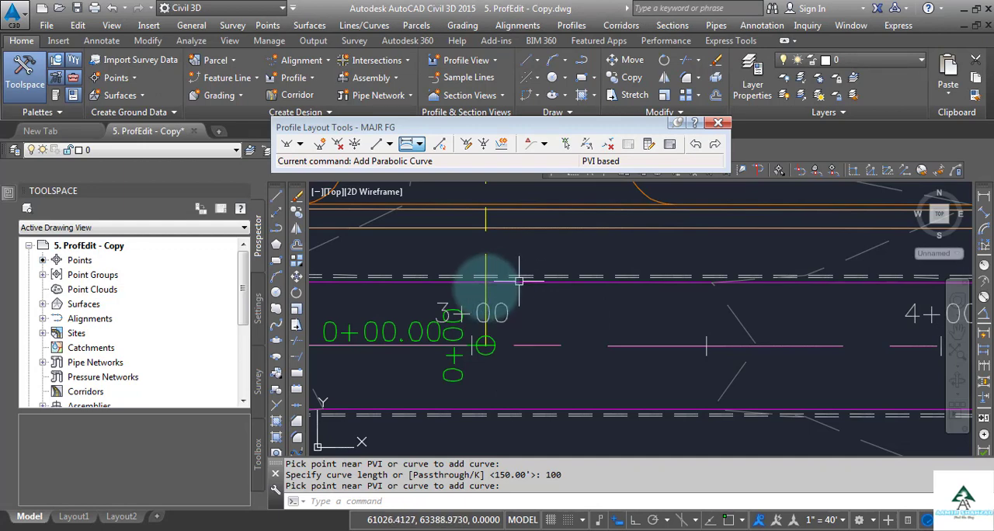
Start an Alignment Station, Offset, and Profile Elevation at Point inquiry on the MAJ ROAD alignment with the MAJR FG profile
click(486, 257)
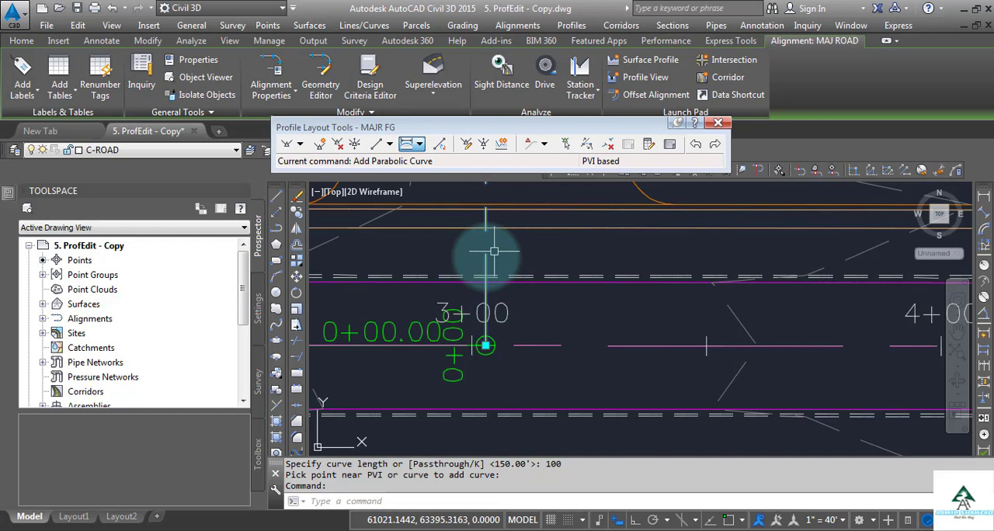
click(139, 78)
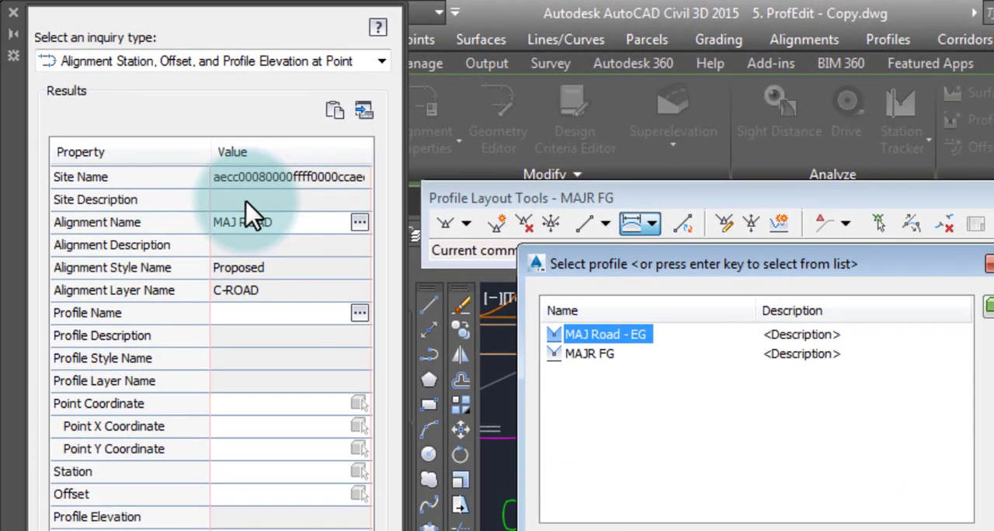
click(596, 357)
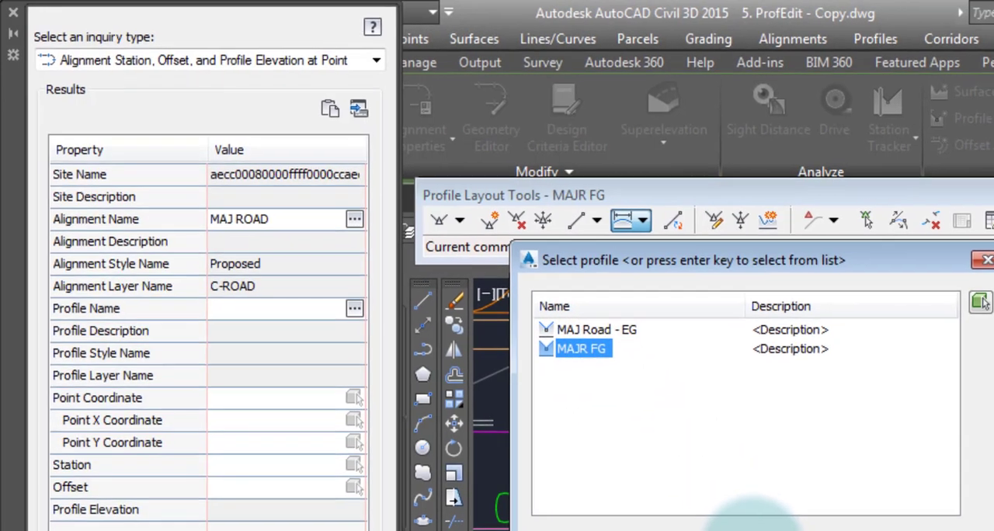
click(679, 491)
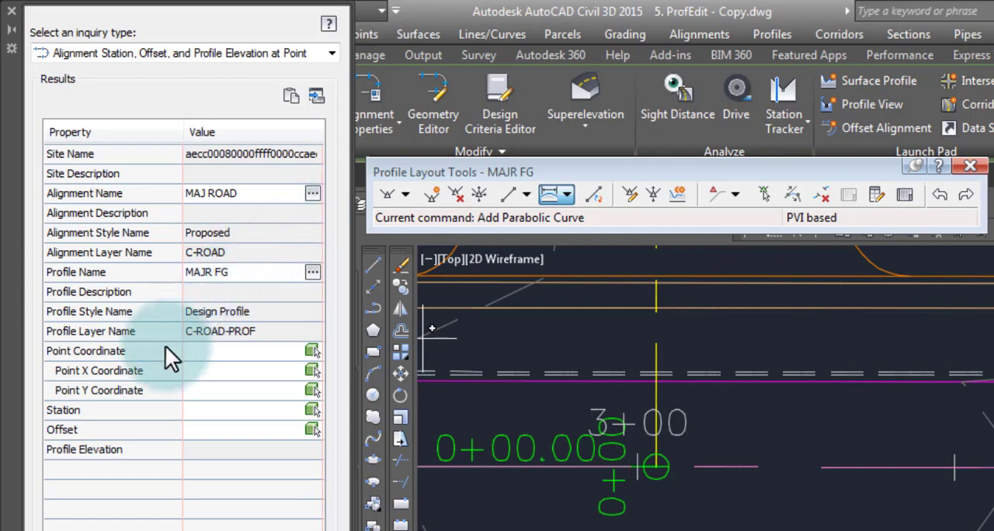
Query the station and profile elevation at the intersection of the MAJ ROAD start with the magenta Center St. edge line, and end the query
click(312, 353)
scroll(649, 420, up, 3)
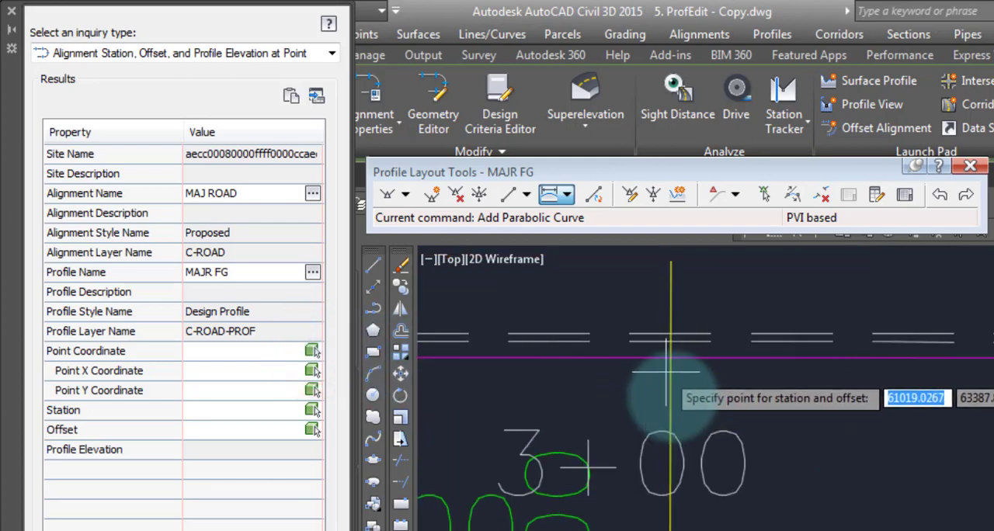
shift+right_click(666, 388)
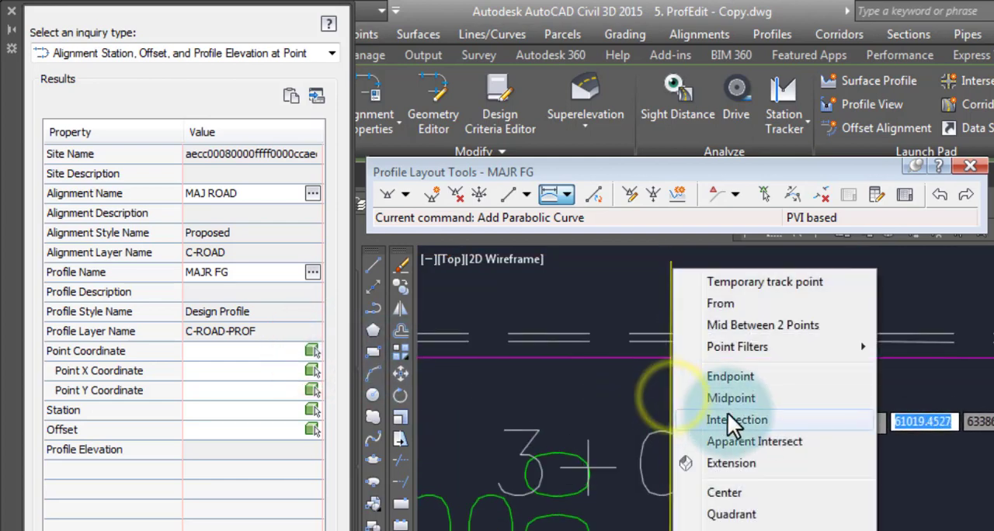
click(755, 420)
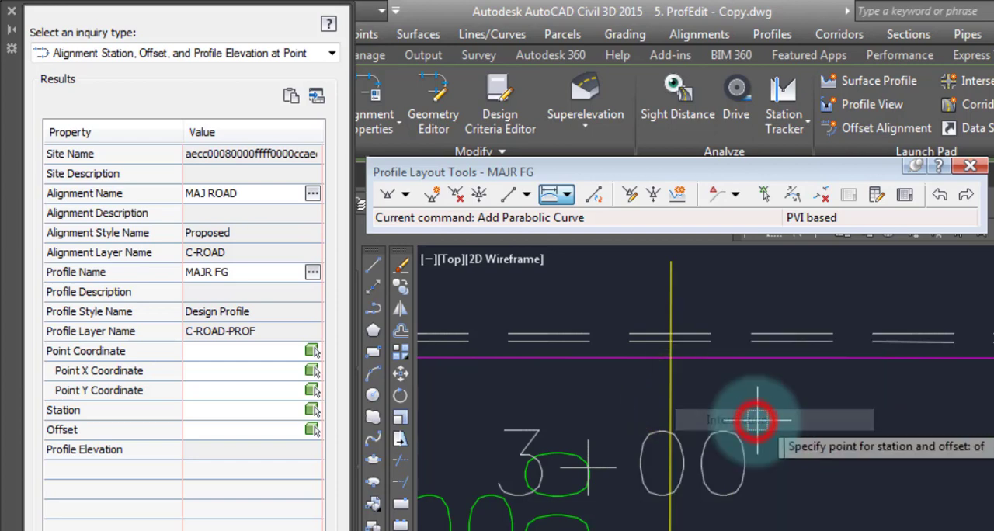
click(674, 355)
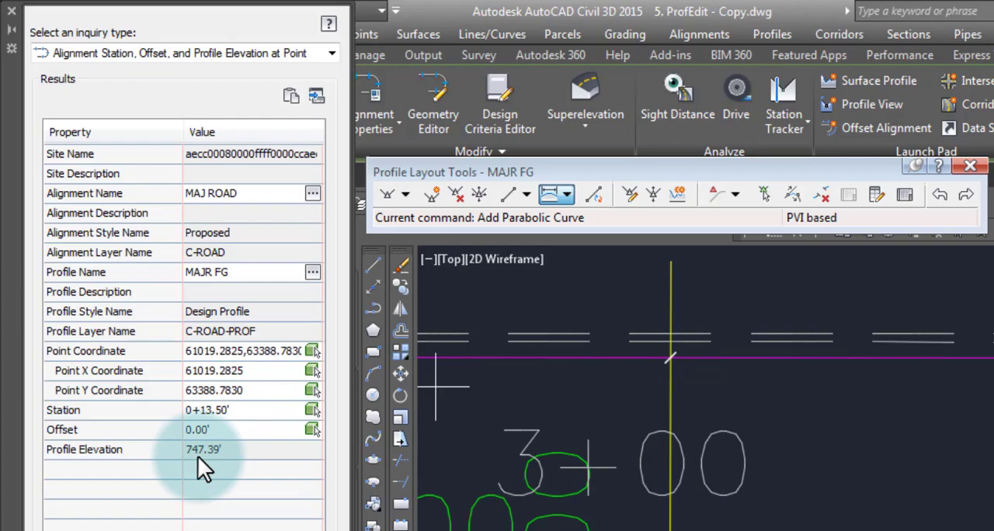
key(Escape)
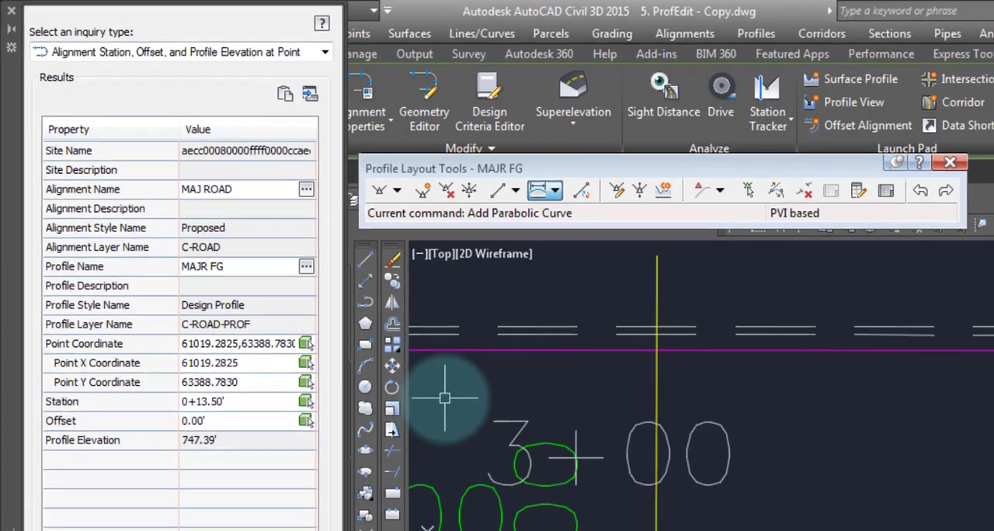
Open the profile entities table for the MAJR FG profile and set the first PVI's station to 0+13.50
scroll(556, 411, down, 12)
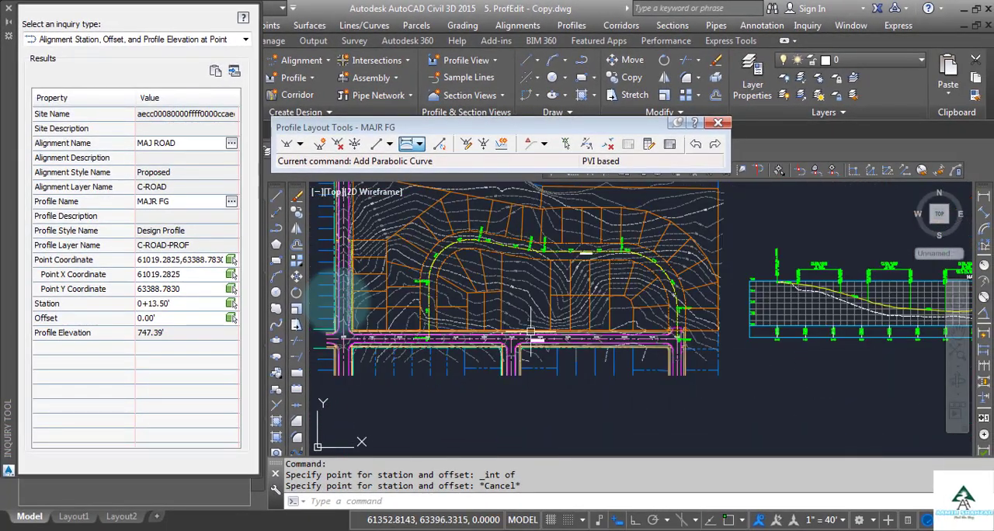
scroll(479, 267, up, 8)
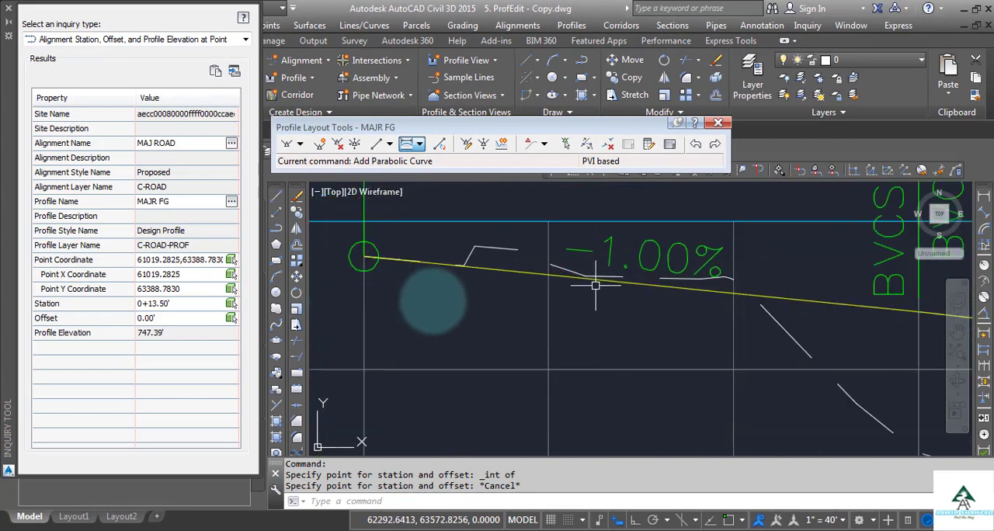
click(773, 302)
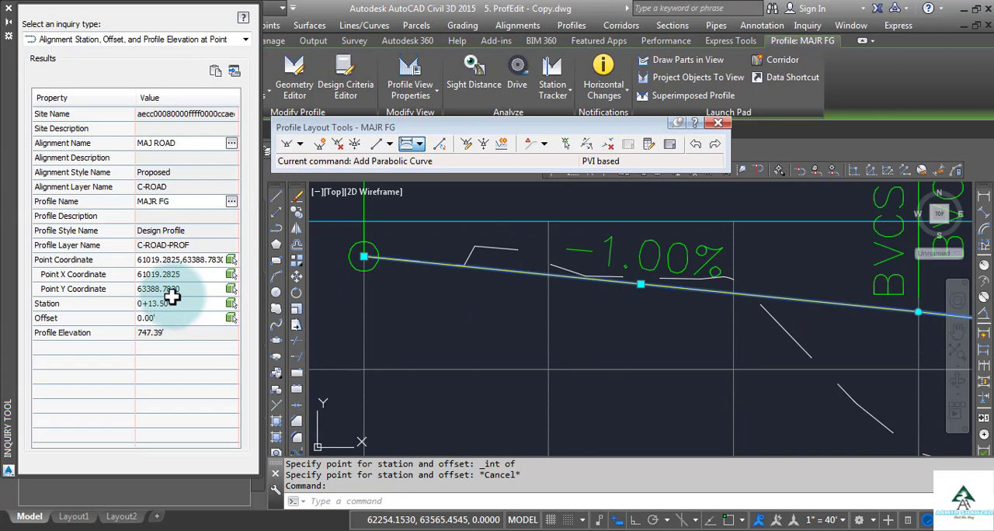
click(670, 145)
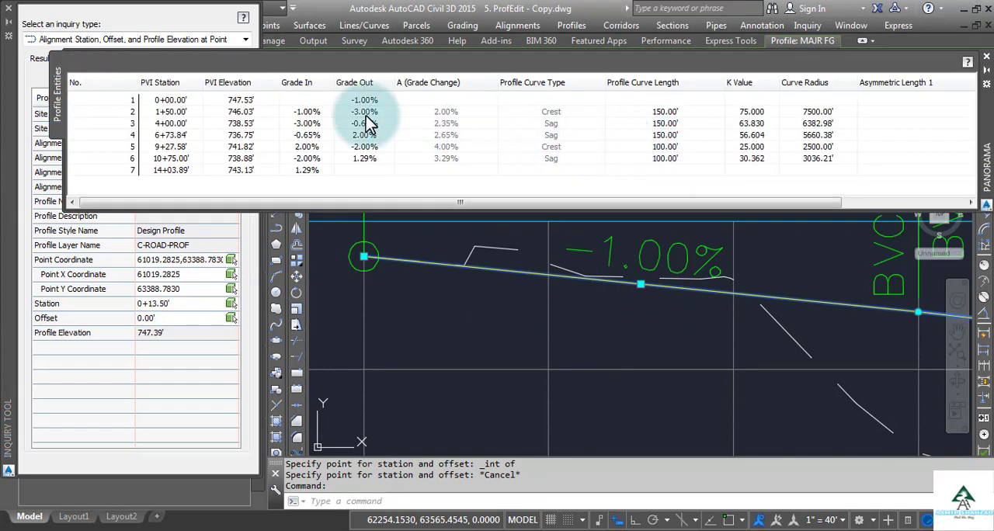
double_click(183, 98)
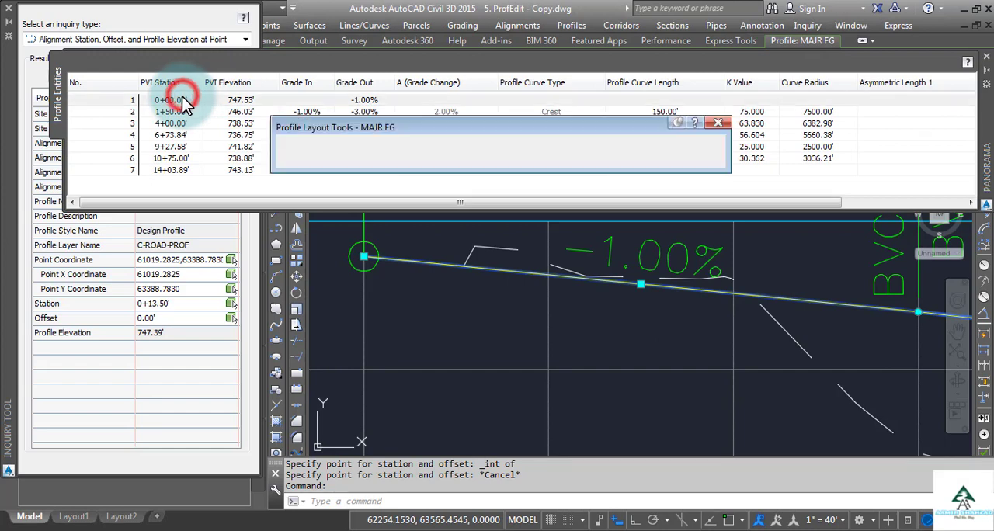
drag(185, 99, 82, 107)
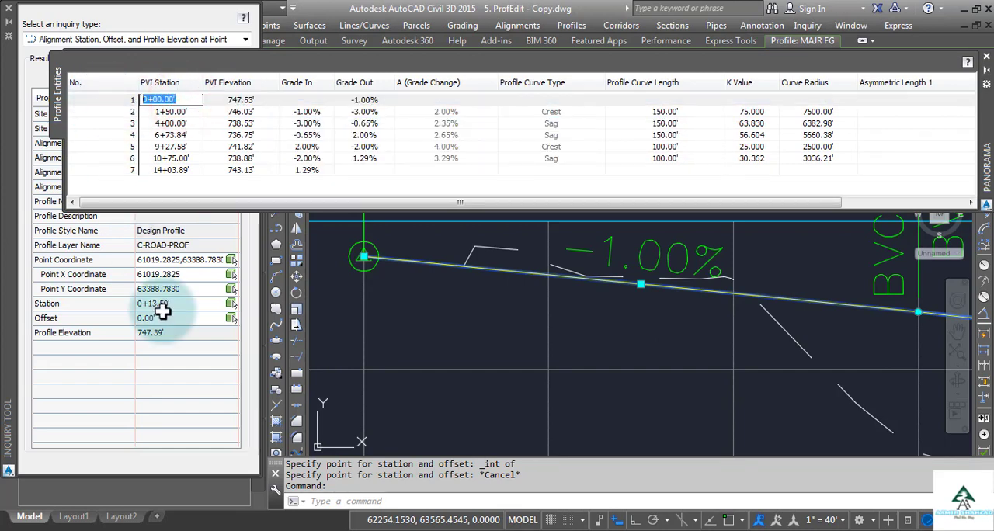
text(13.5)
key(Return)
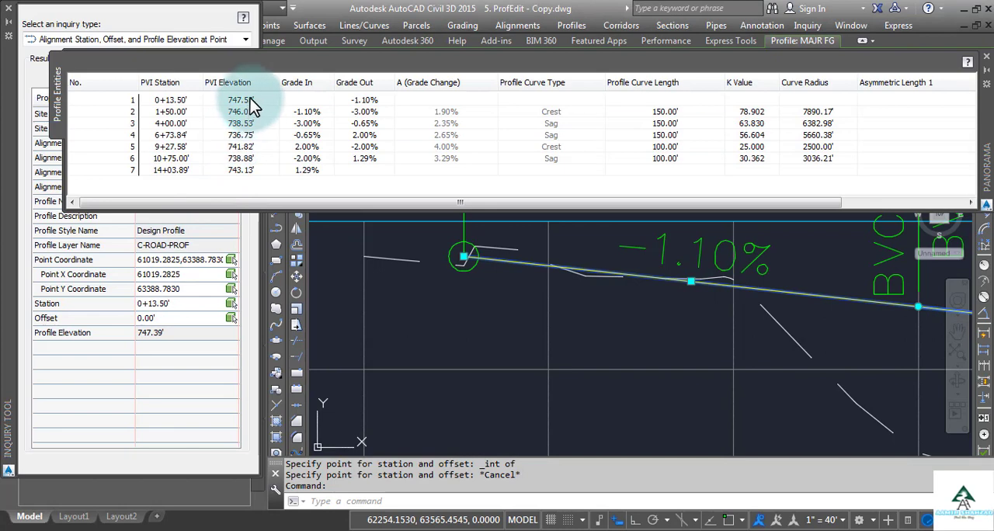
Set the first PVI's elevation to 747.39 feet
double_click(248, 100)
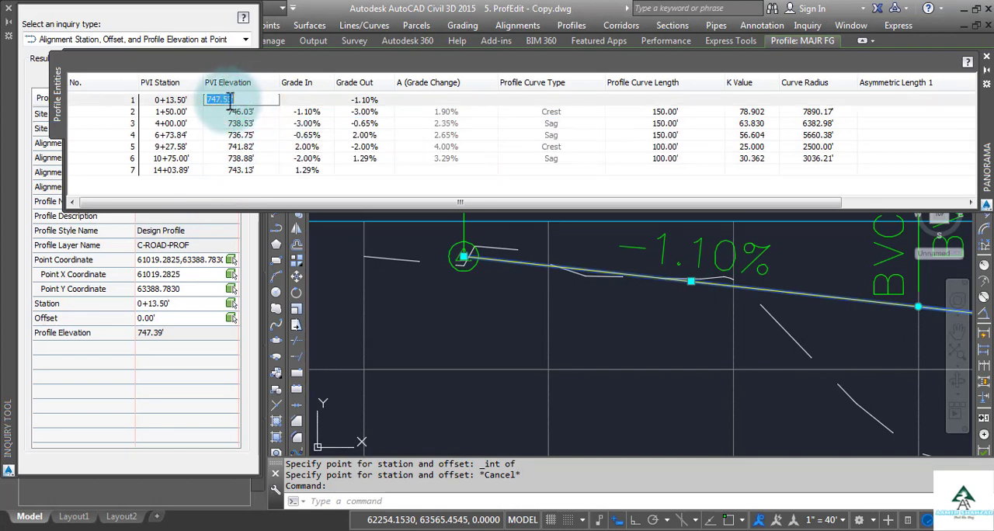
double_click(228, 99)
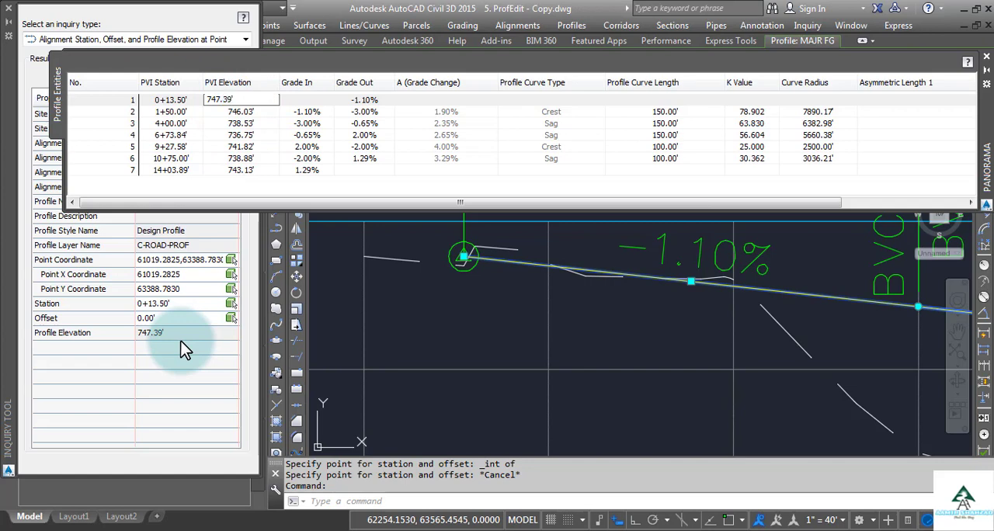
text(39)
key(Return)
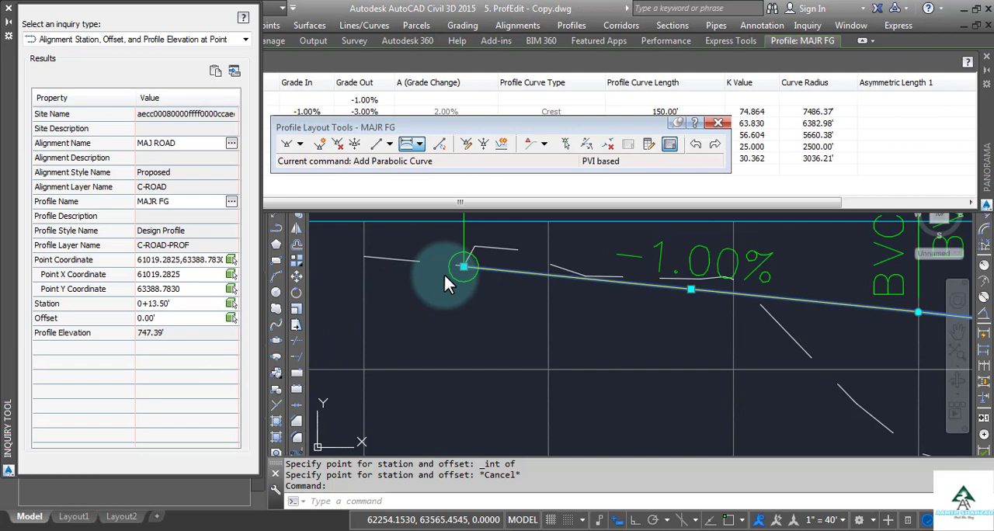
click(491, 330)
Query the station and profile elevation where the MAJ ROAD centerline intersects the magenta edge line at the road's far end
scroll(491, 330, down, 6)
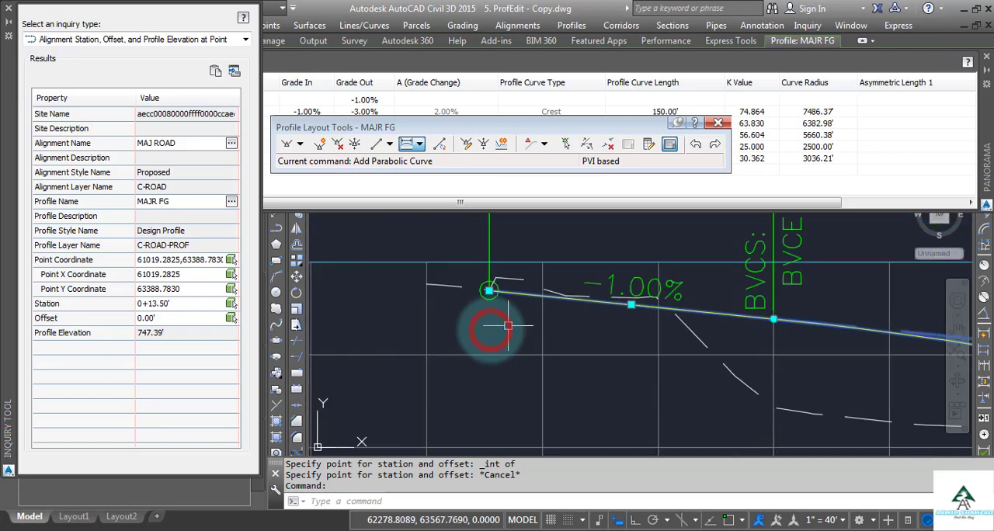
middle_drag(785, 375, 323, 377)
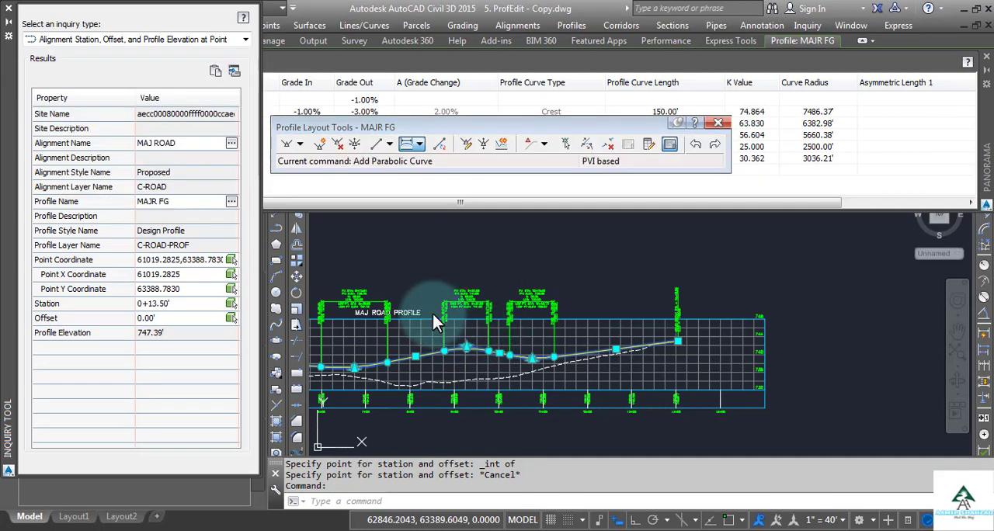
click(231, 260)
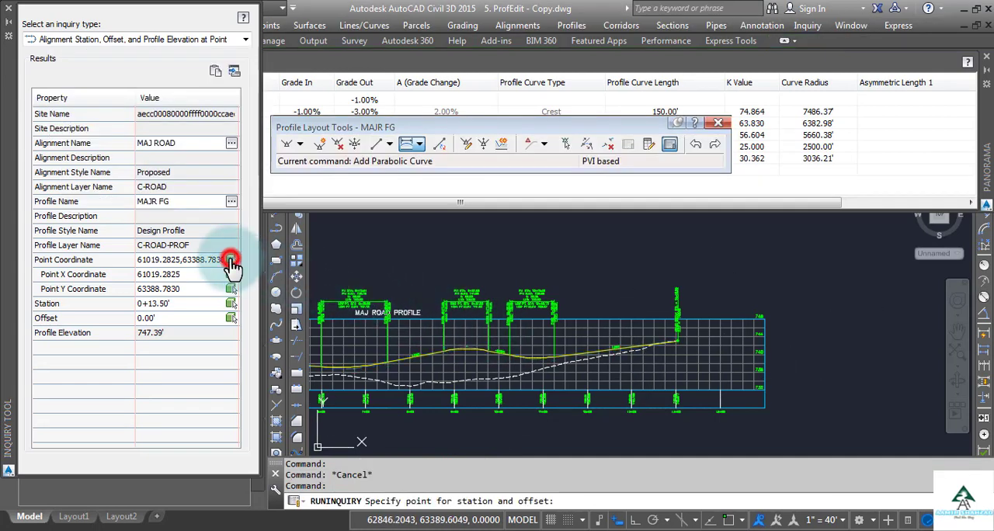
scroll(677, 342, up, 5)
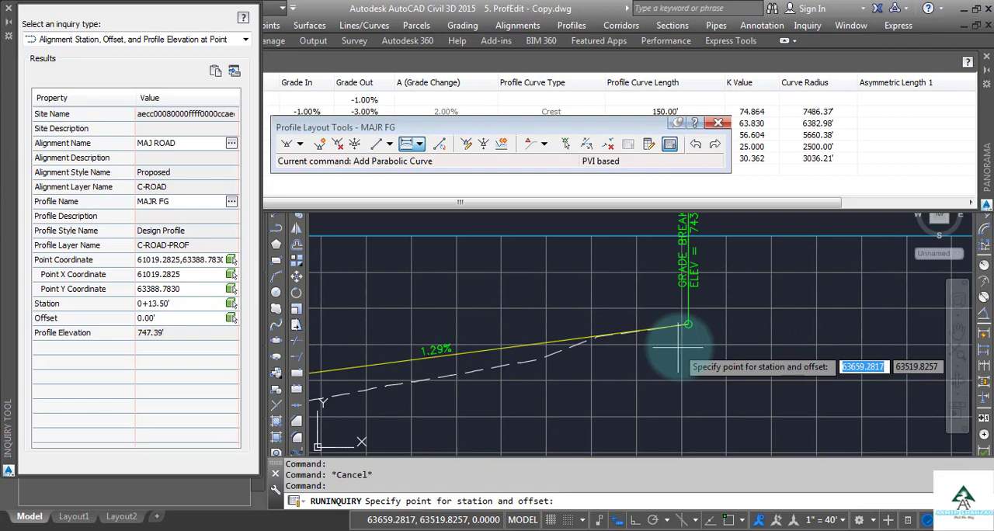
scroll(680, 338, down, 5)
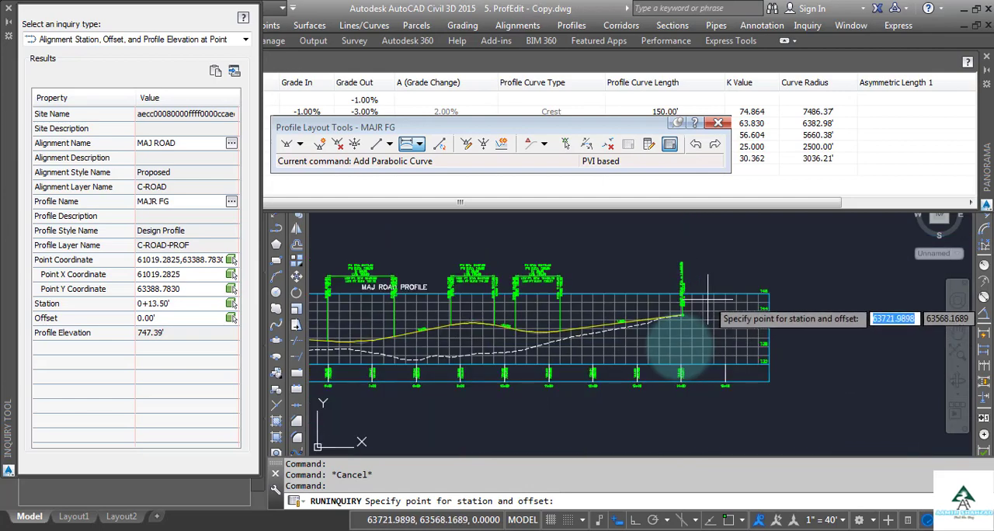
scroll(708, 318, down, 6)
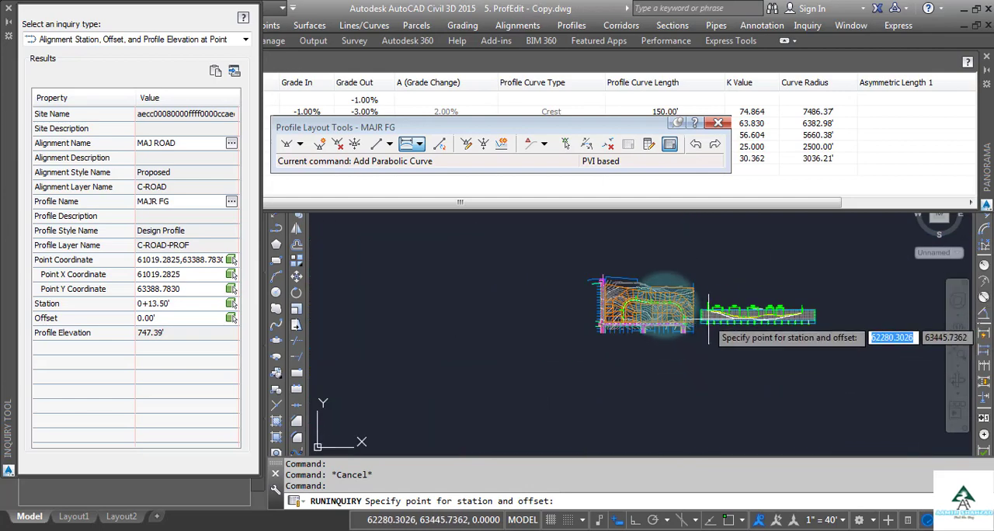
scroll(683, 310, up, 10)
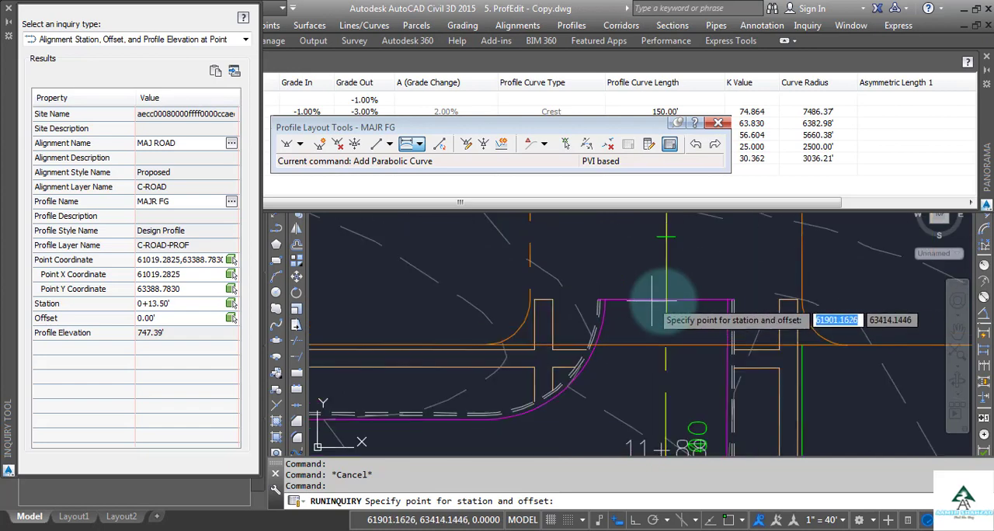
scroll(661, 300, up, 2)
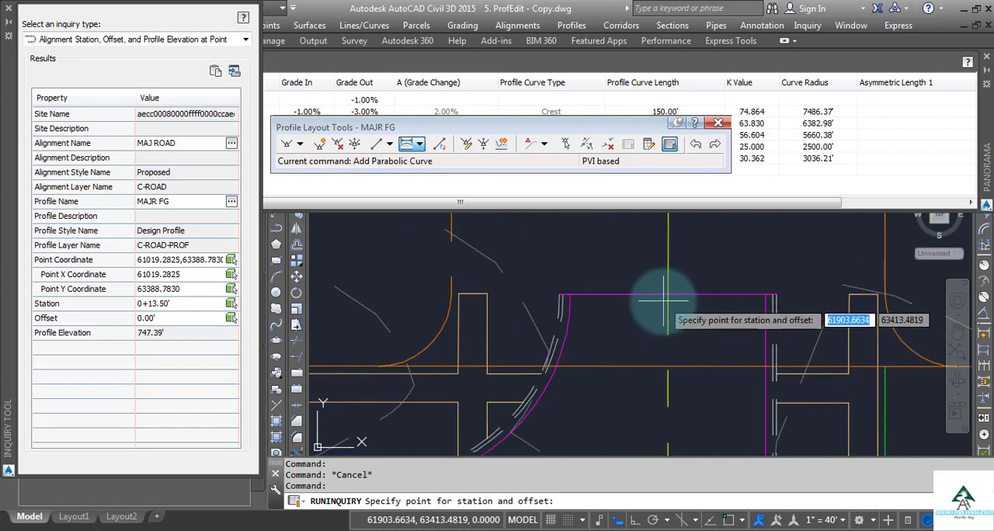
shift+right_click(664, 301)
click(693, 257)
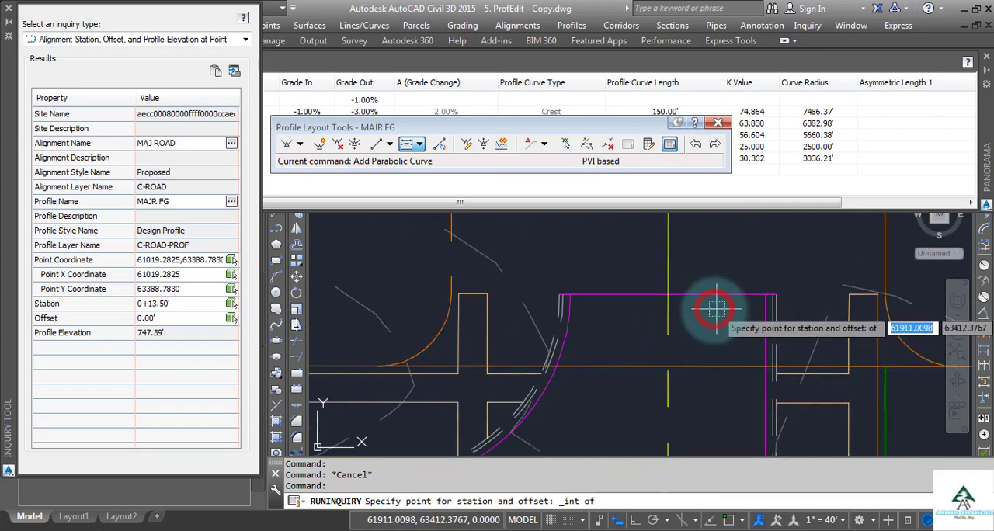
click(666, 294)
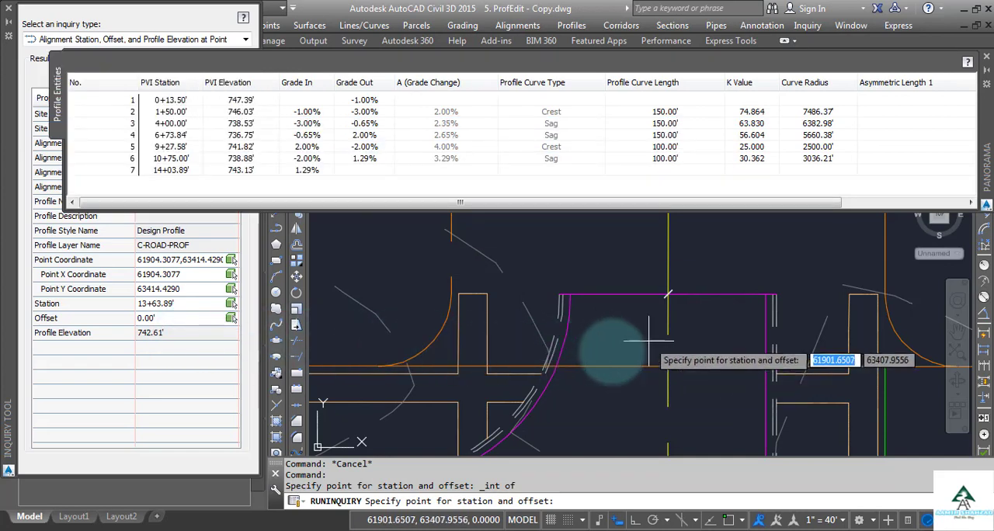
Close the profile entities table
scroll(611, 354, up, 4)
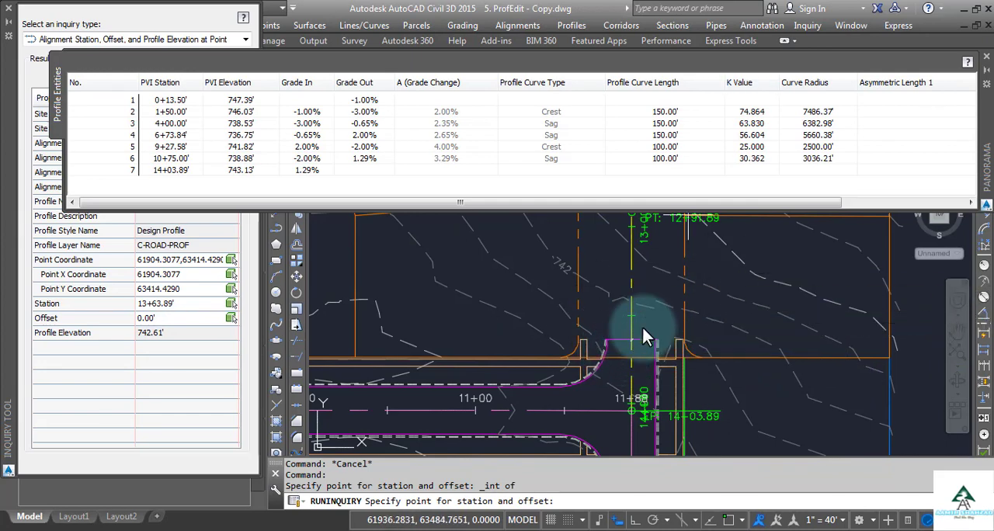
click(987, 62)
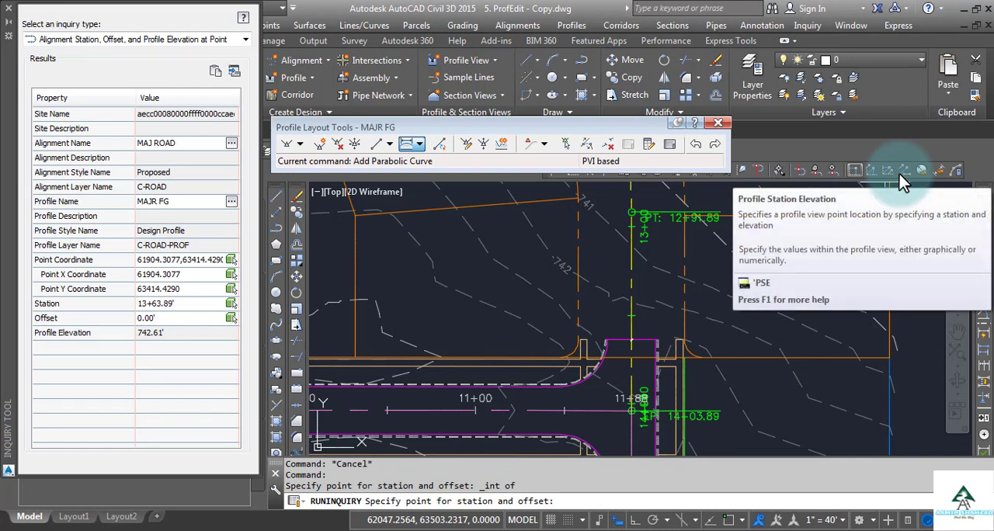
Try to specify the inquiry point by Profile Station Elevation at station 1363.89 and elevation 742.61 in the MAJ ROAD profile view, and end the query
click(854, 170)
scroll(589, 325, down, 10)
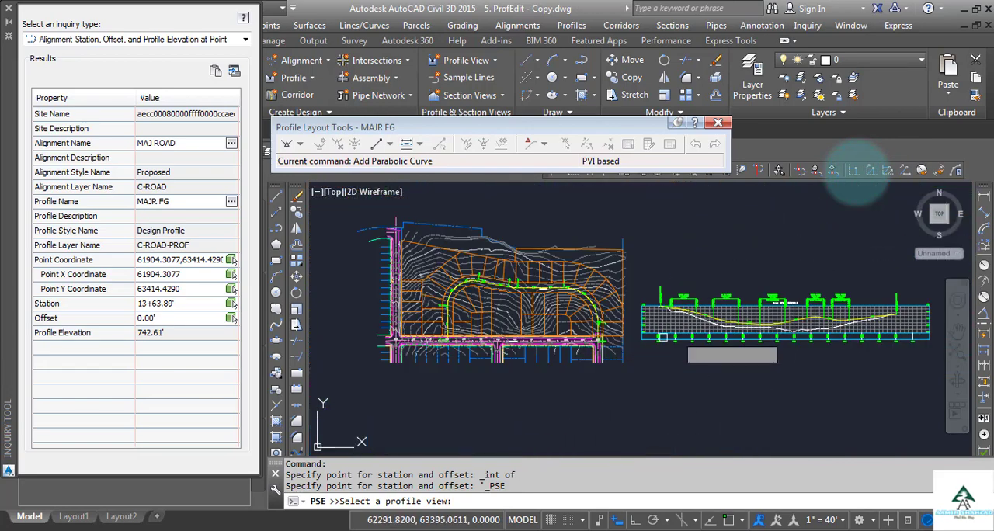
scroll(877, 304, up, 2)
scroll(883, 313, up, 8)
middle_drag(769, 324, 674, 319)
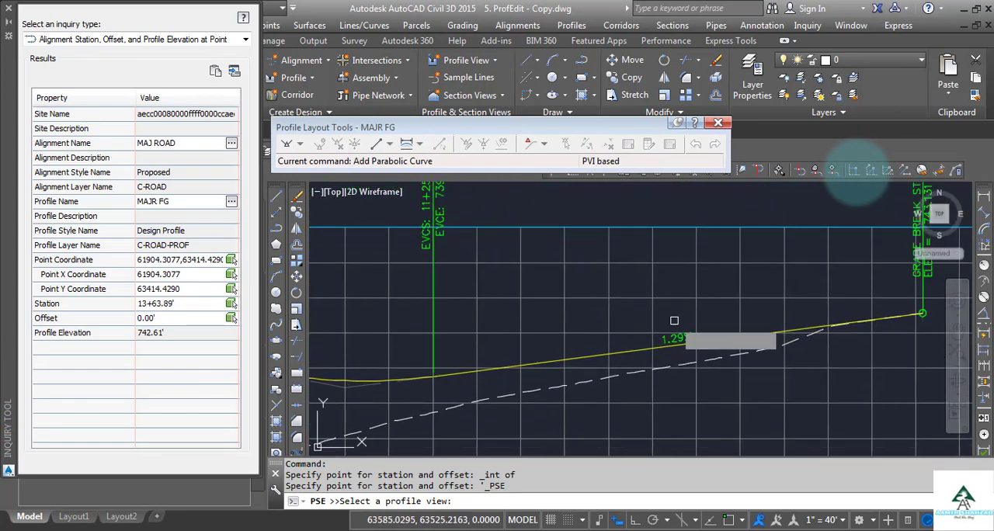
click(780, 256)
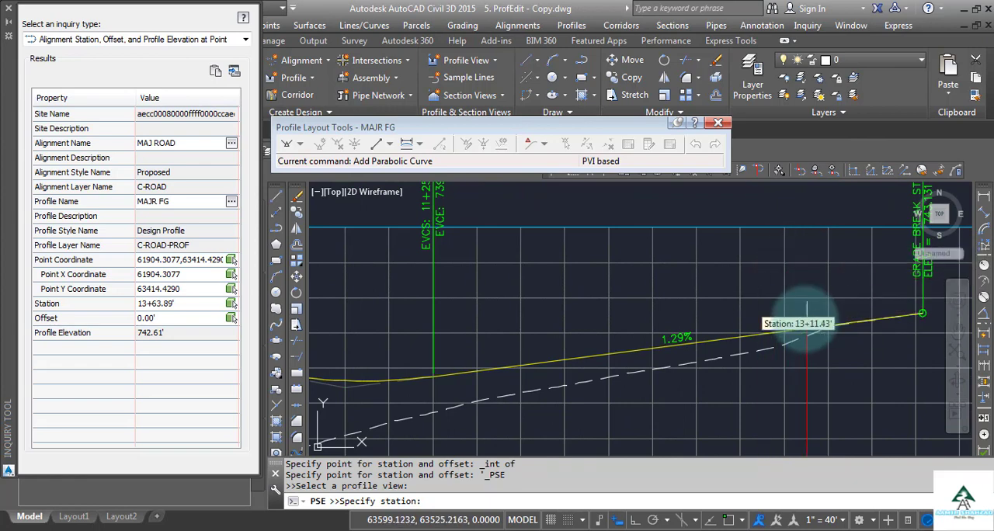
click(447, 501)
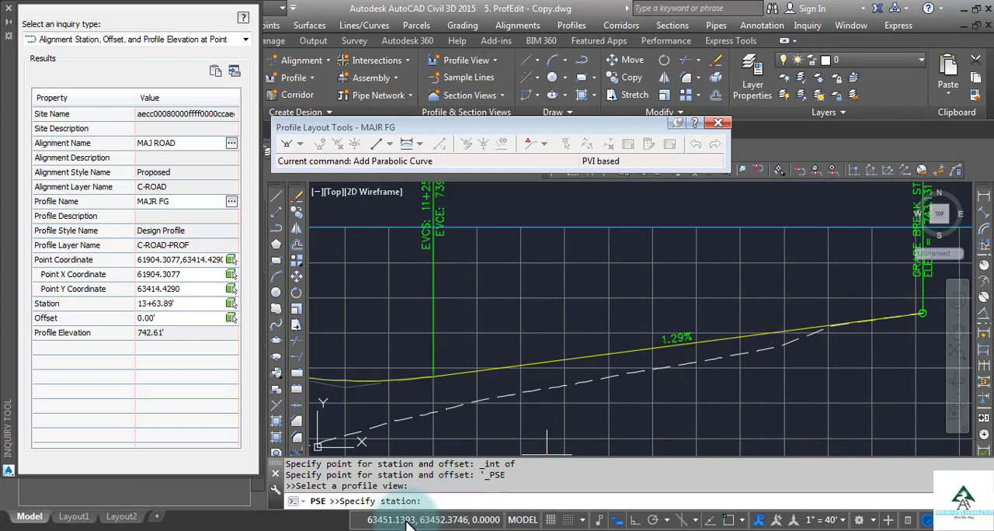
text(13)
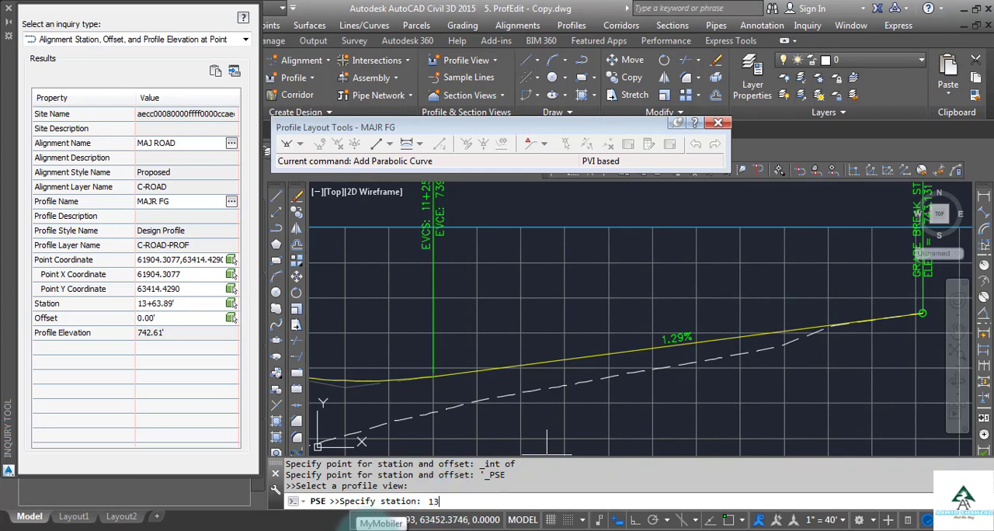
text(63.89)
key(Return)
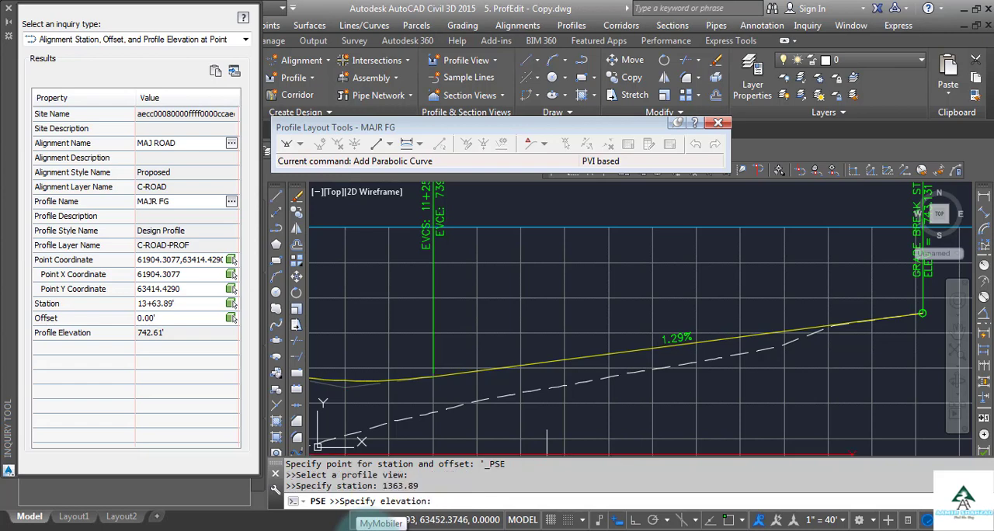
text(742.61)
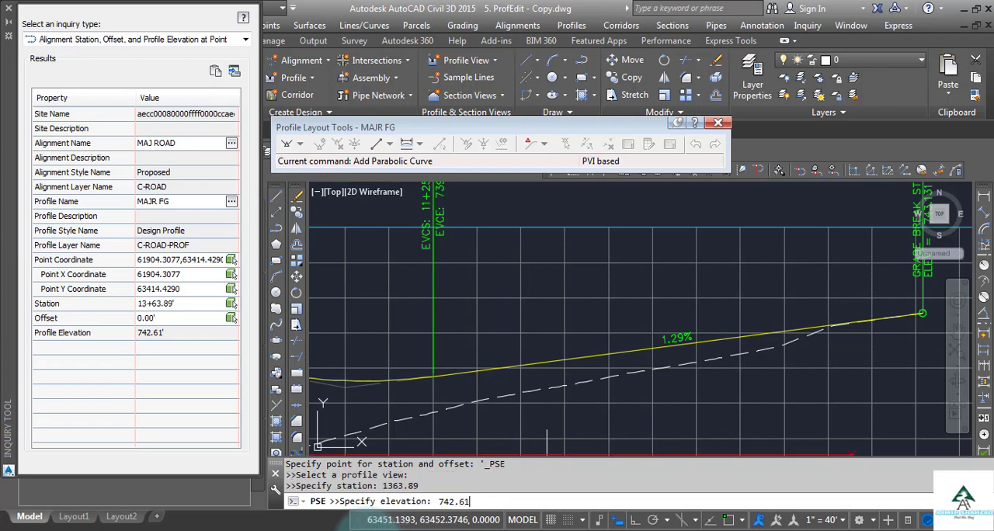
key(Return)
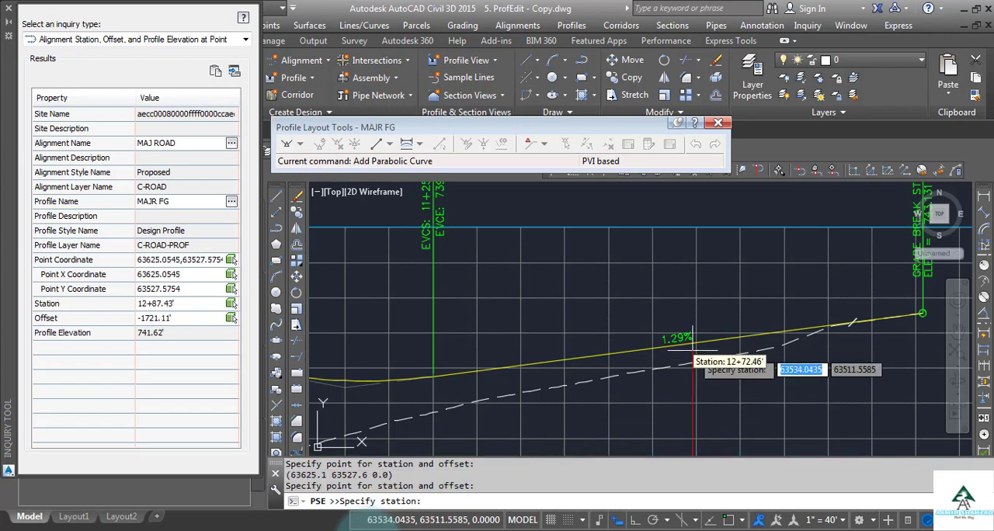
key(Escape)
key(Escape)
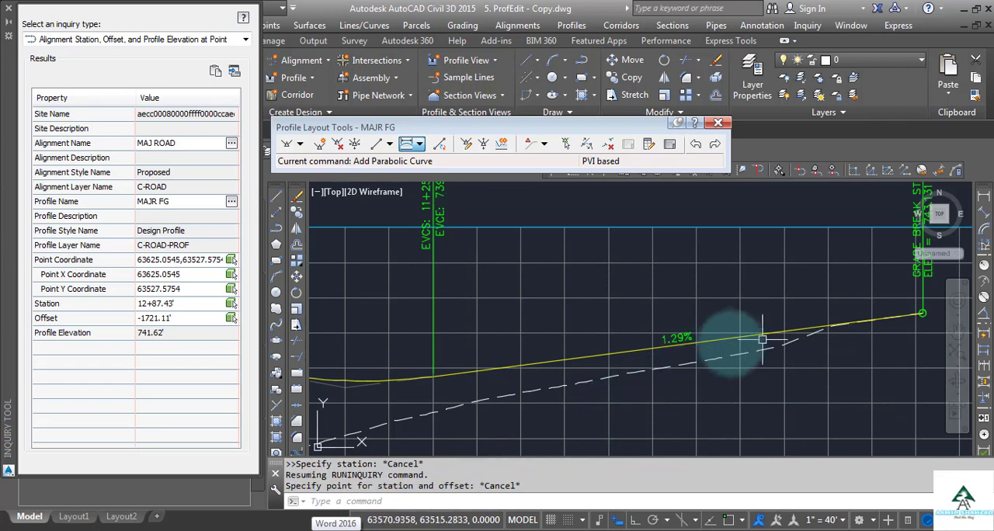
Try to stretch the MAJR FG profile's end PVI to station 1287.43 and elevation 741.62 using Profile Station Elevation
scroll(741, 341, up, 2)
click(745, 339)
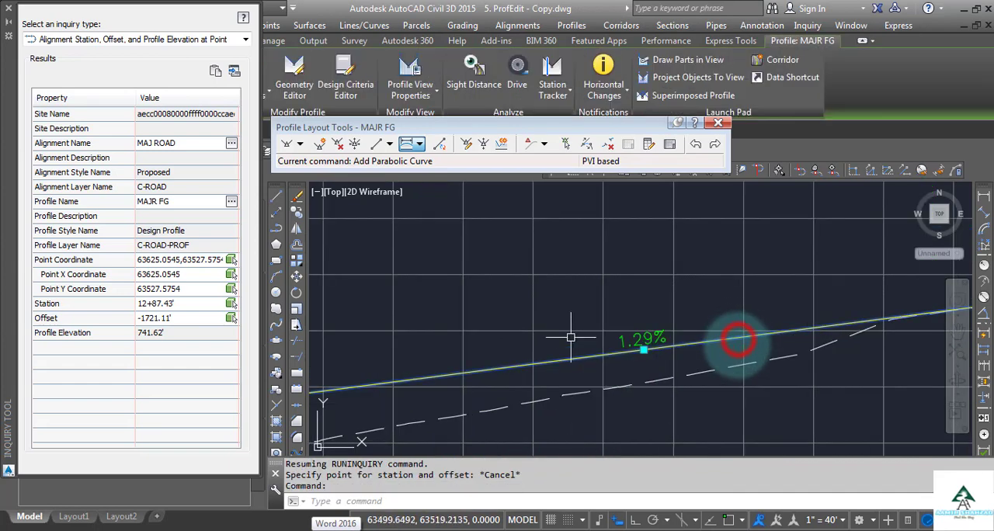
scroll(743, 330, down, 4)
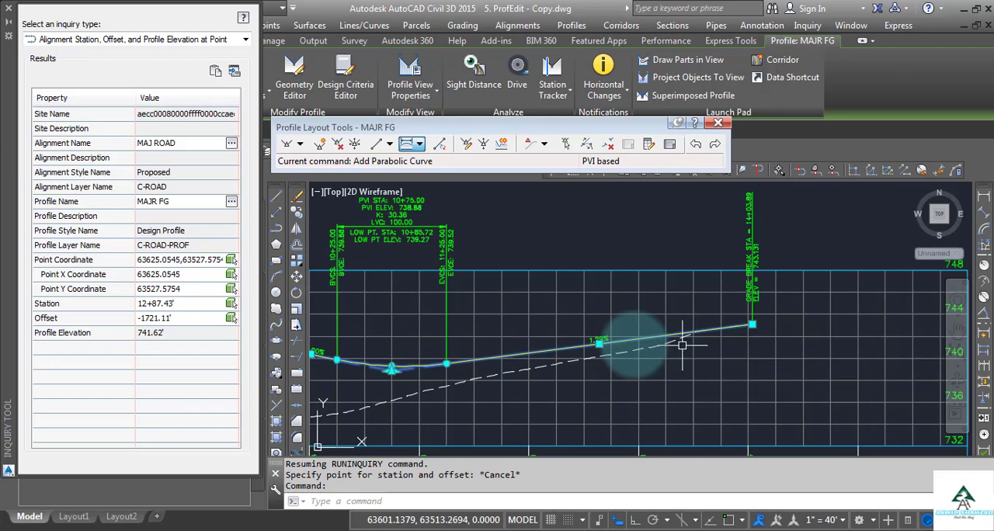
click(752, 325)
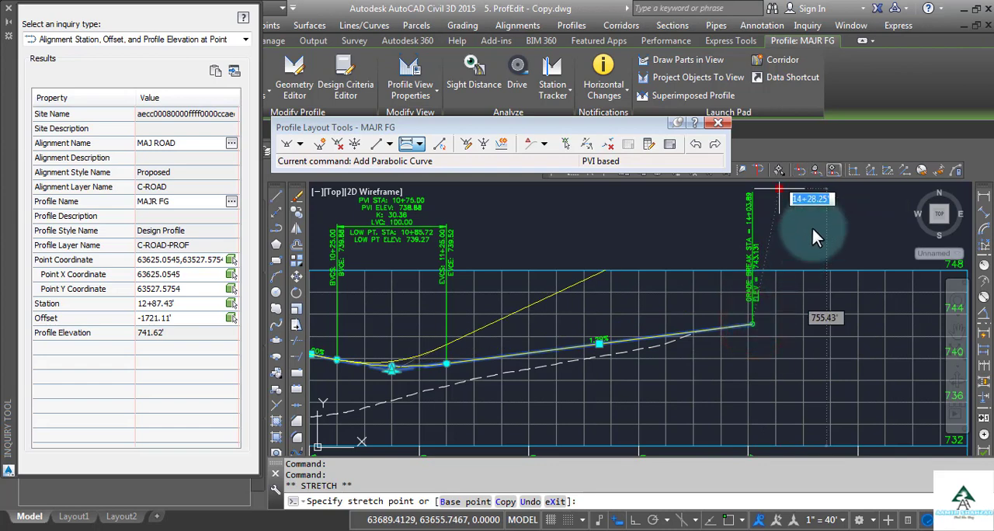
click(850, 169)
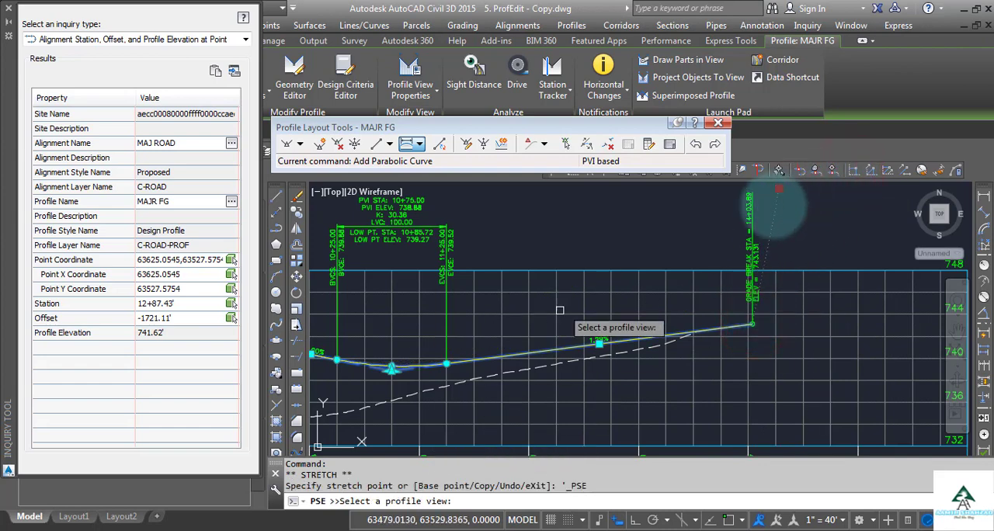
click(611, 282)
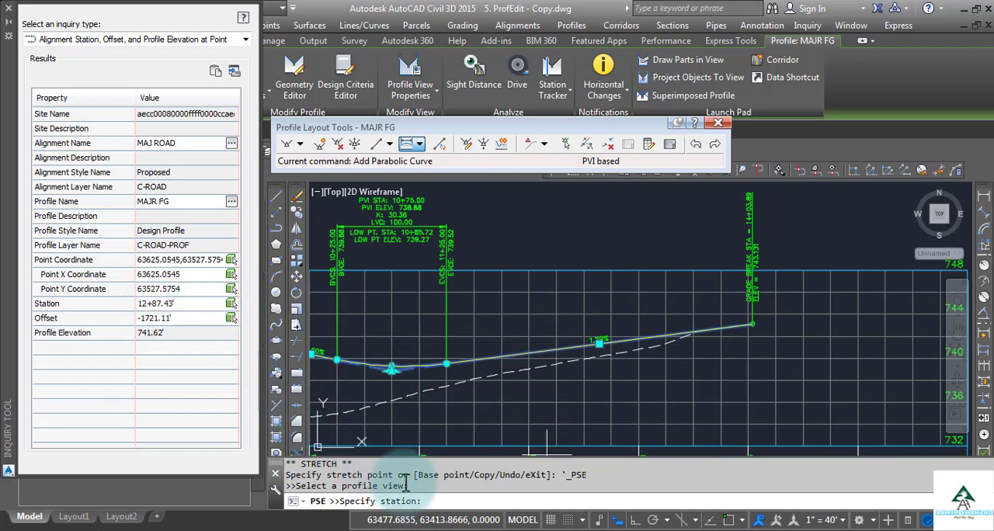
click(436, 504)
text(1287.43)
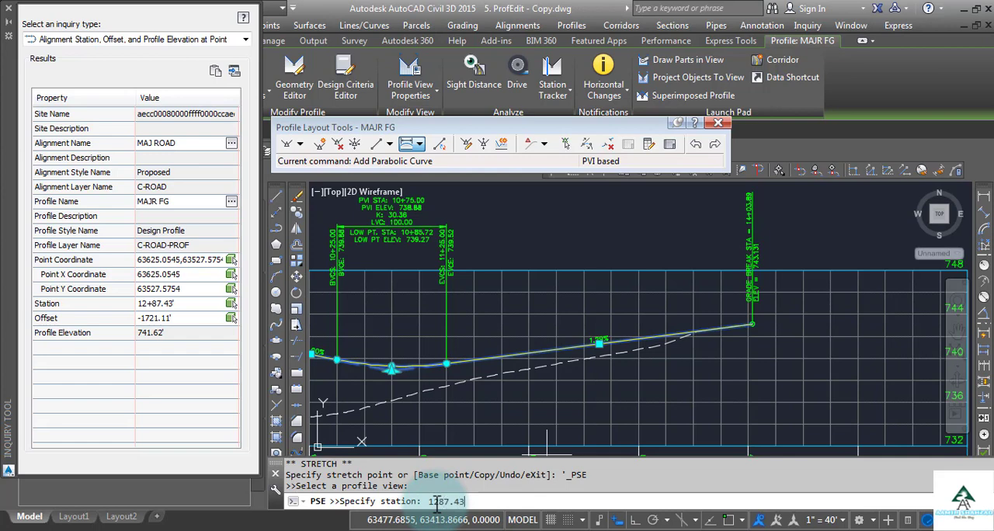
key(Return)
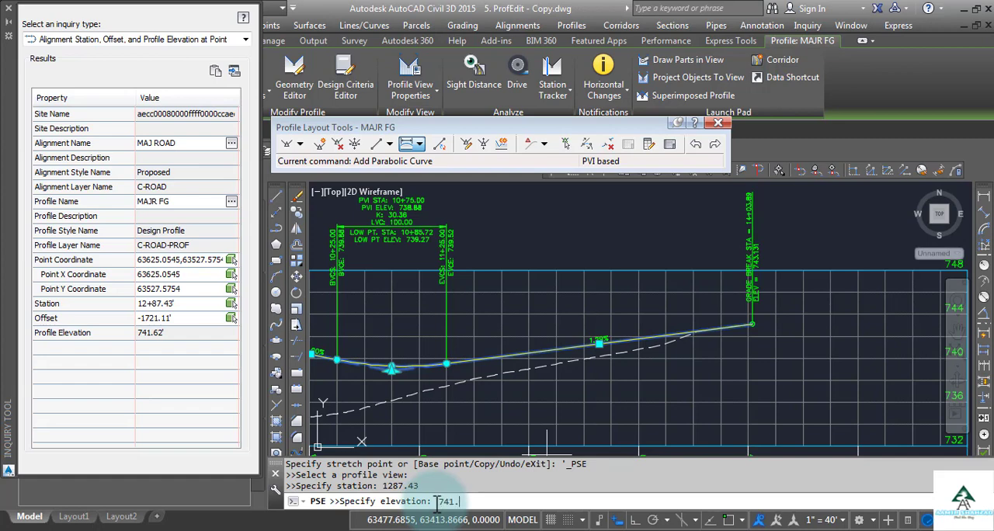
text(741.62)
key(Return)
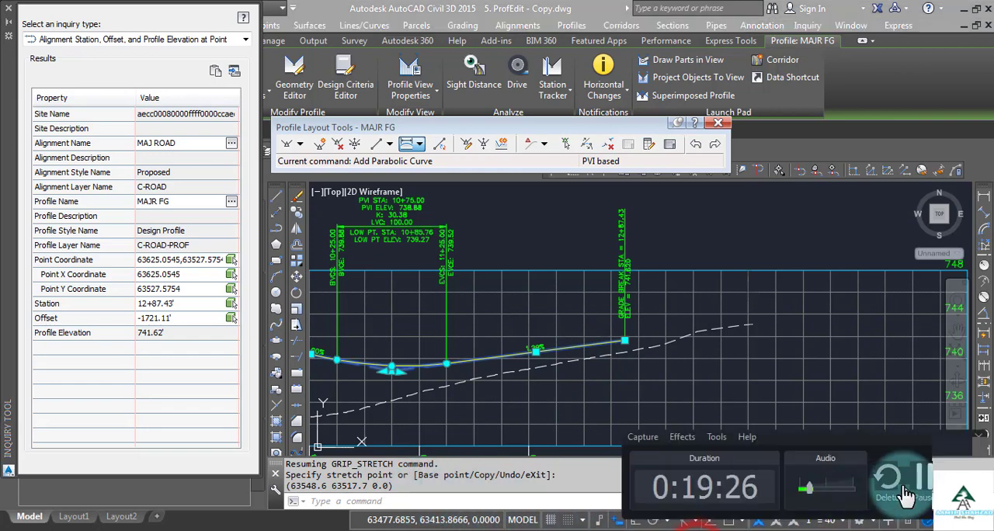
click(924, 475)
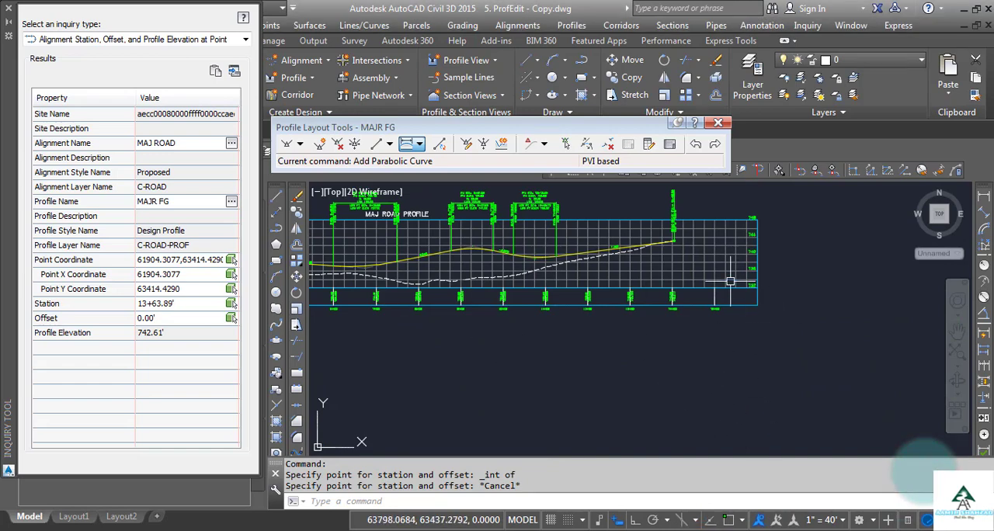
Stretch the MAJR FG profile's end PVI to station 1363.89 and elevation 742.61 using Profile Station Elevation, and deselect the profile
scroll(658, 231, up, 2)
scroll(672, 236, up, 4)
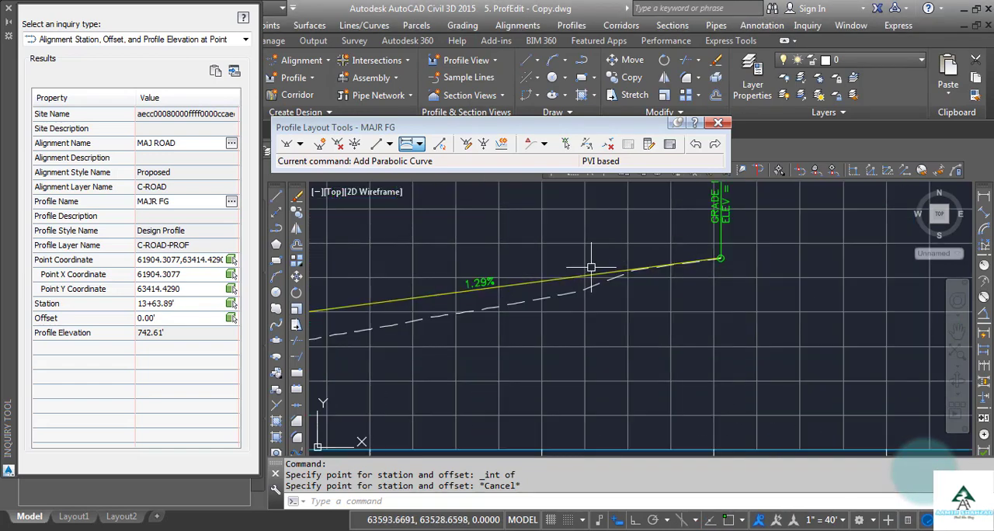
click(553, 283)
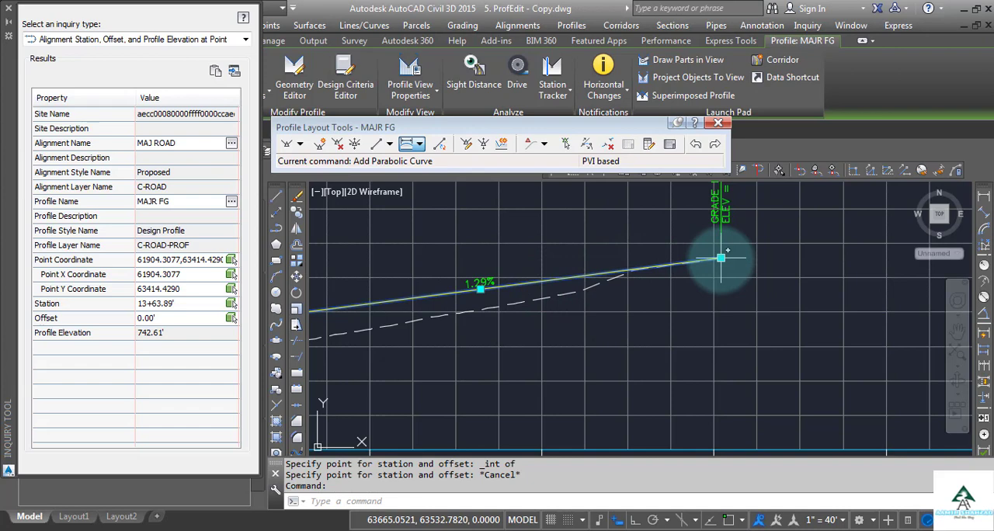
click(722, 260)
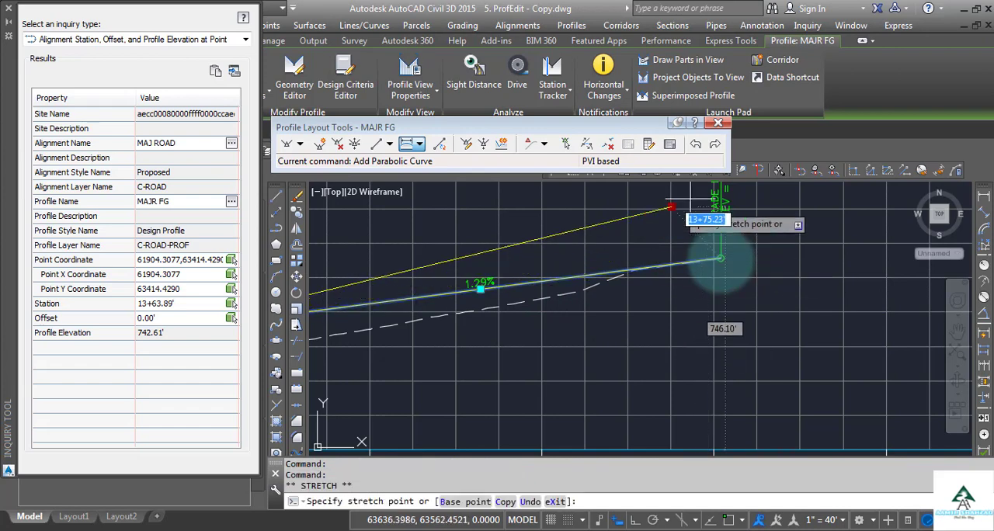
click(856, 173)
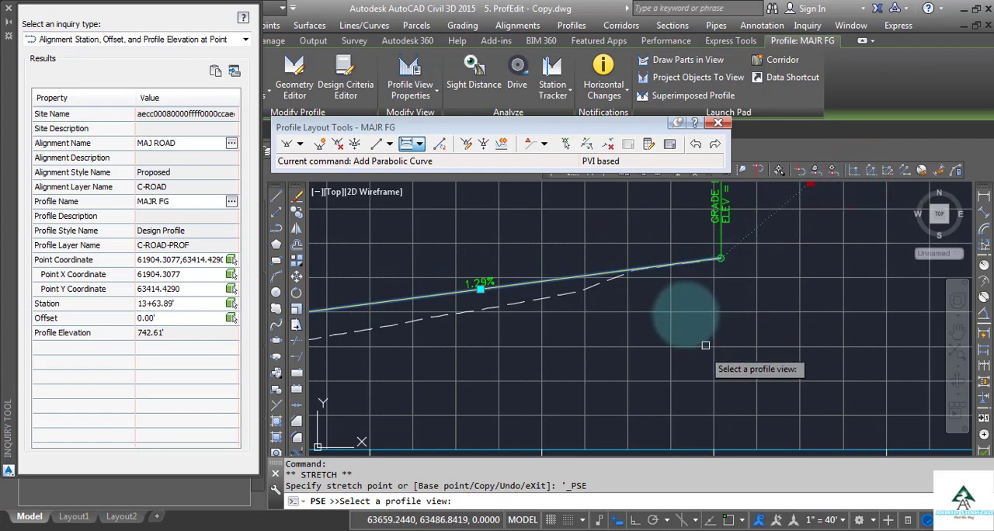
scroll(705, 345, down, 3)
click(670, 327)
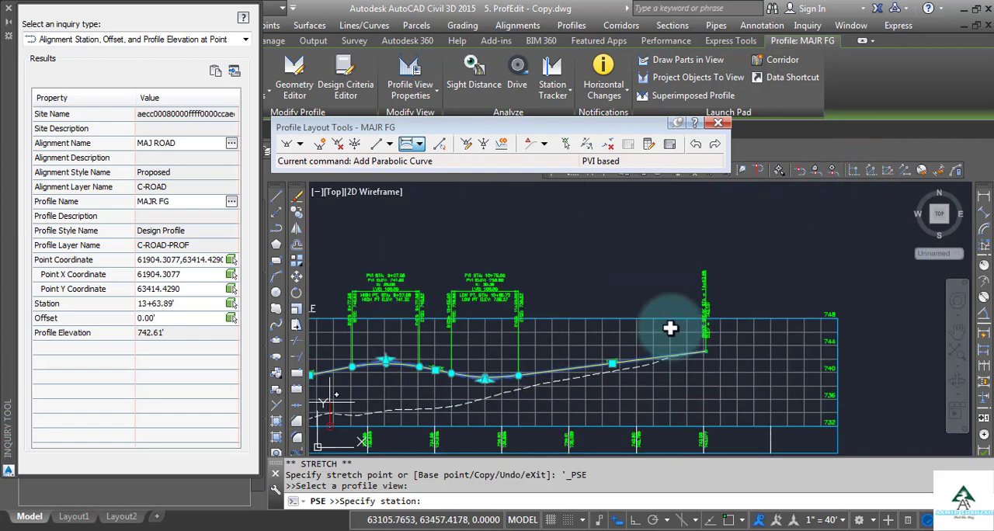
click(440, 499)
text(1)
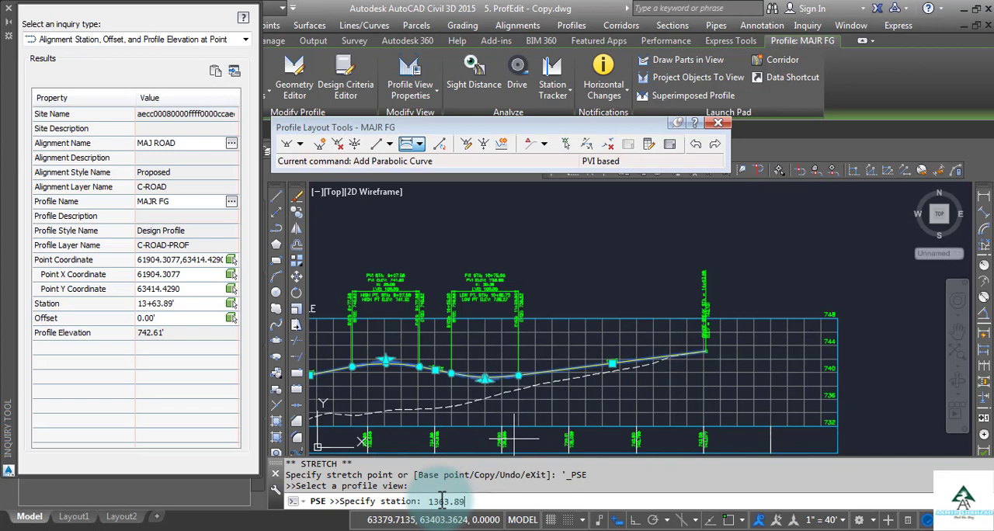
key(Return)
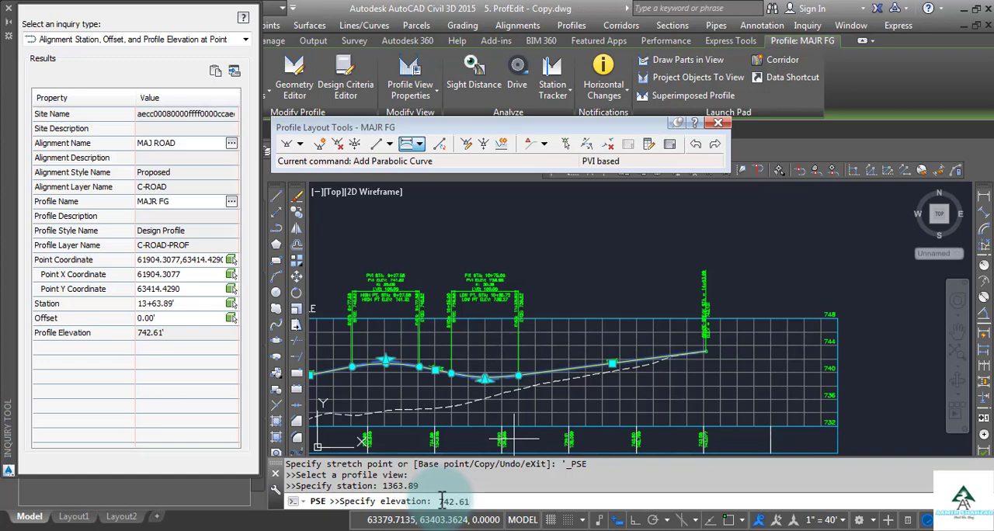
text(742.61)
key(Return)
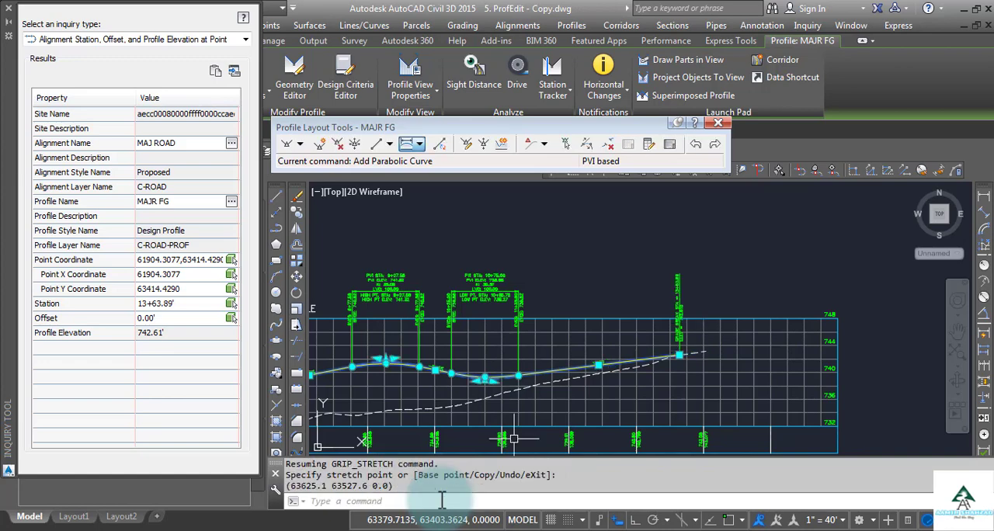
key(Escape)
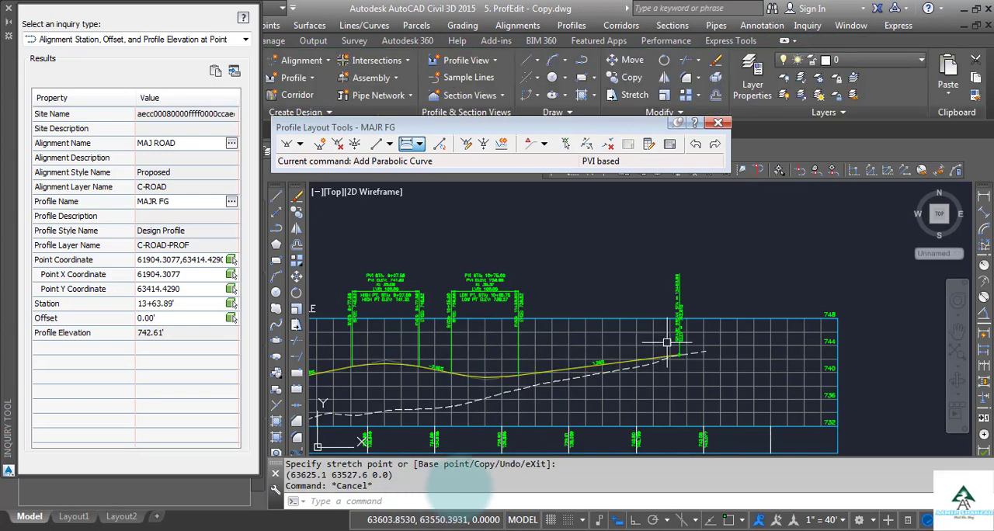
scroll(667, 342, up, 4)
scroll(672, 350, down, 1)
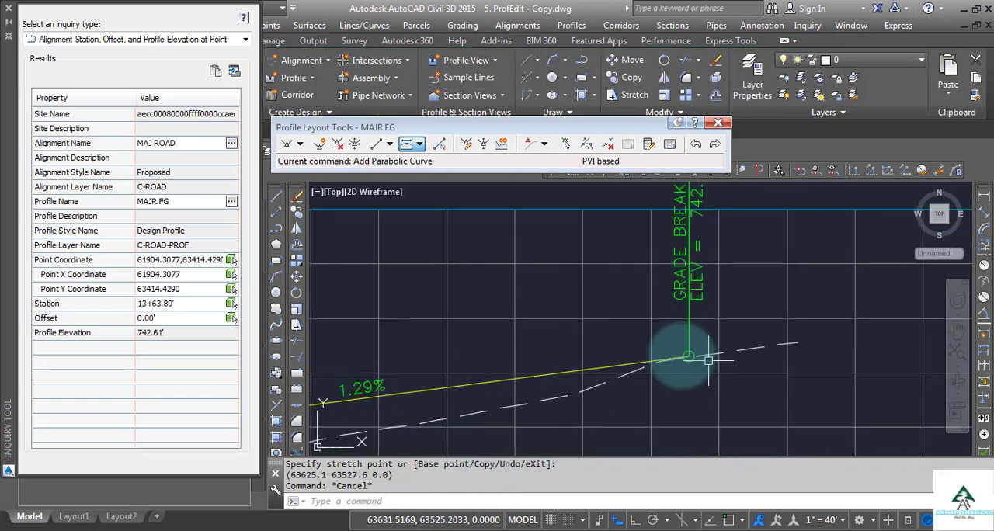
scroll(709, 360, down, 2)
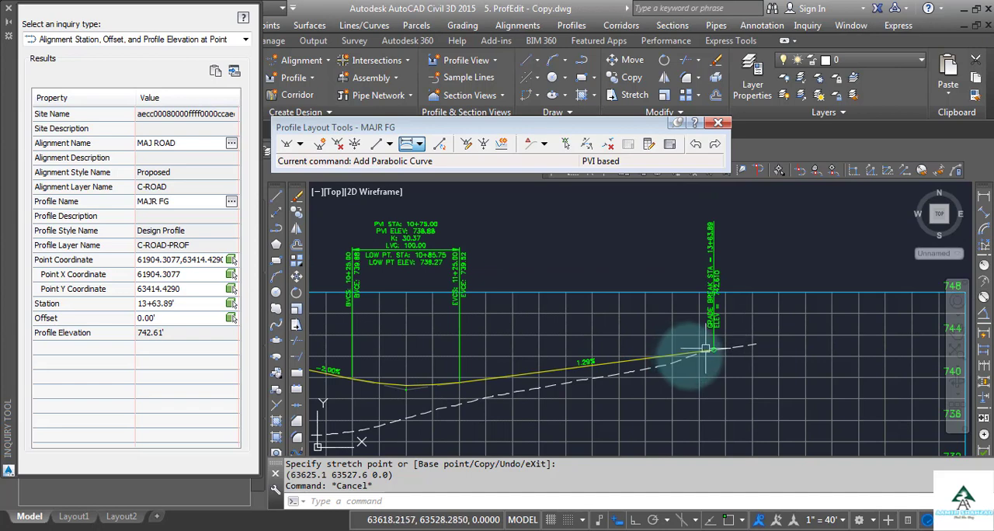
scroll(742, 337, up, 3)
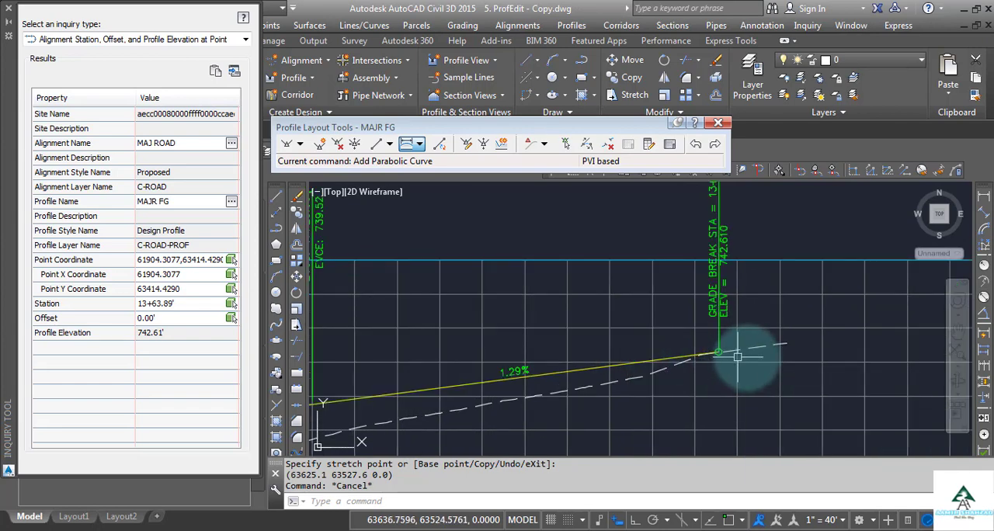
scroll(736, 351, down, 2)
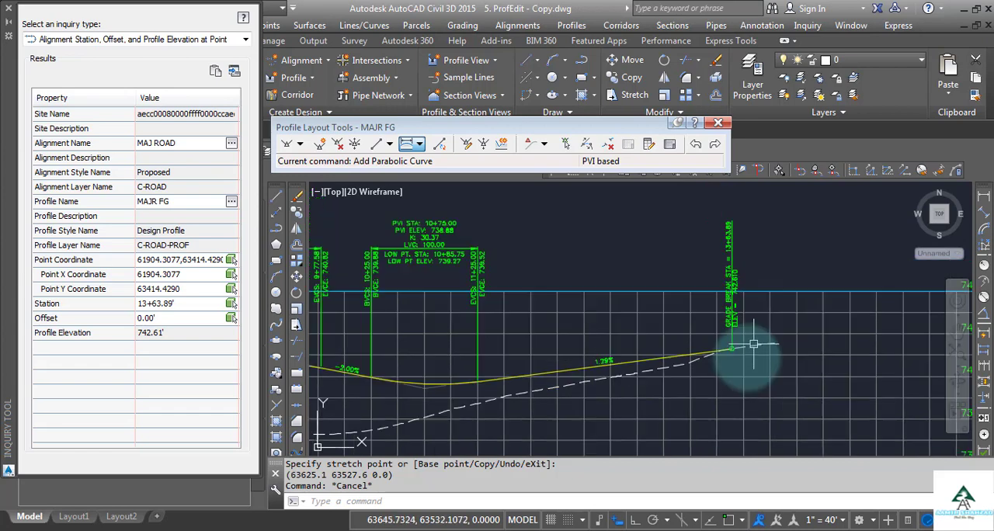